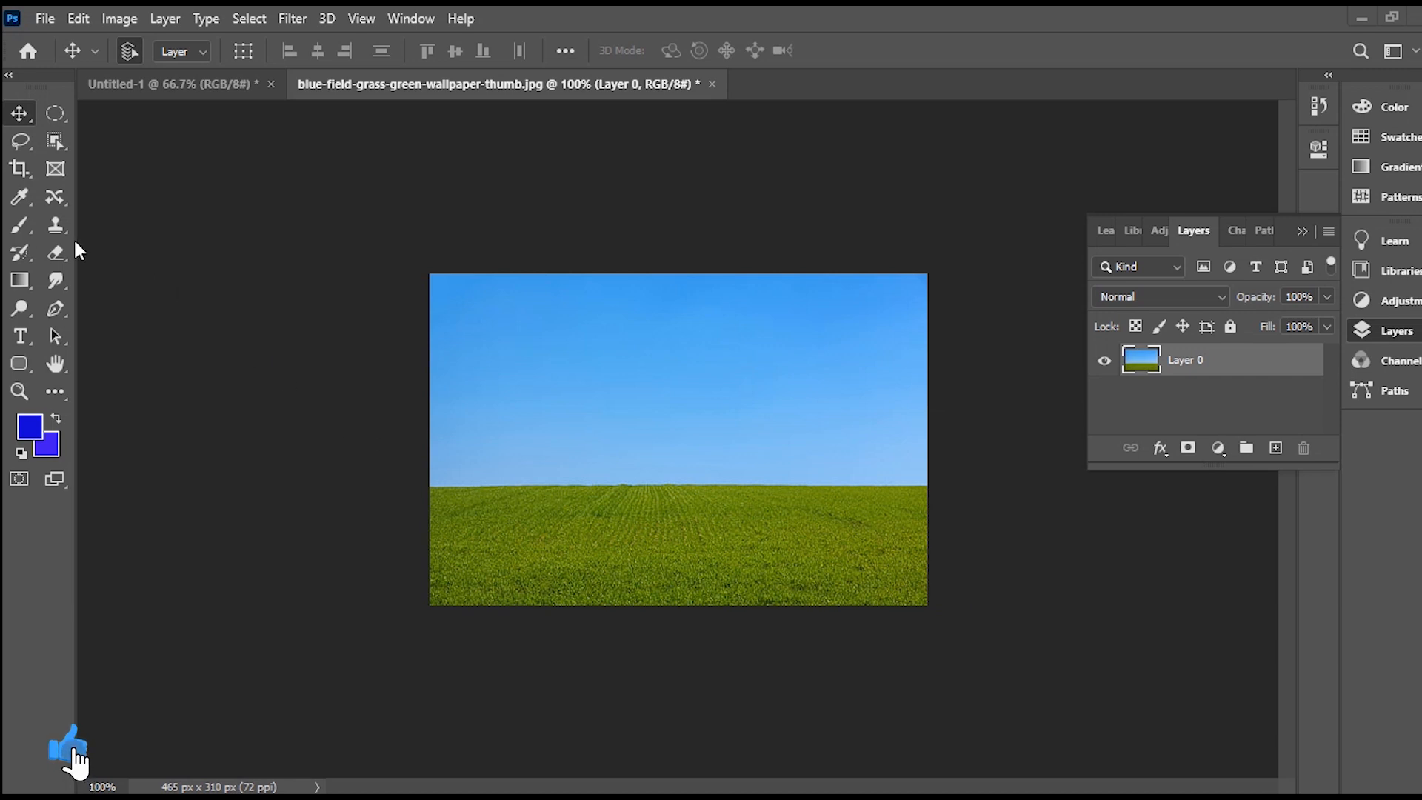
- Close the Untitled-1 document without saving its changes
click(271, 84)
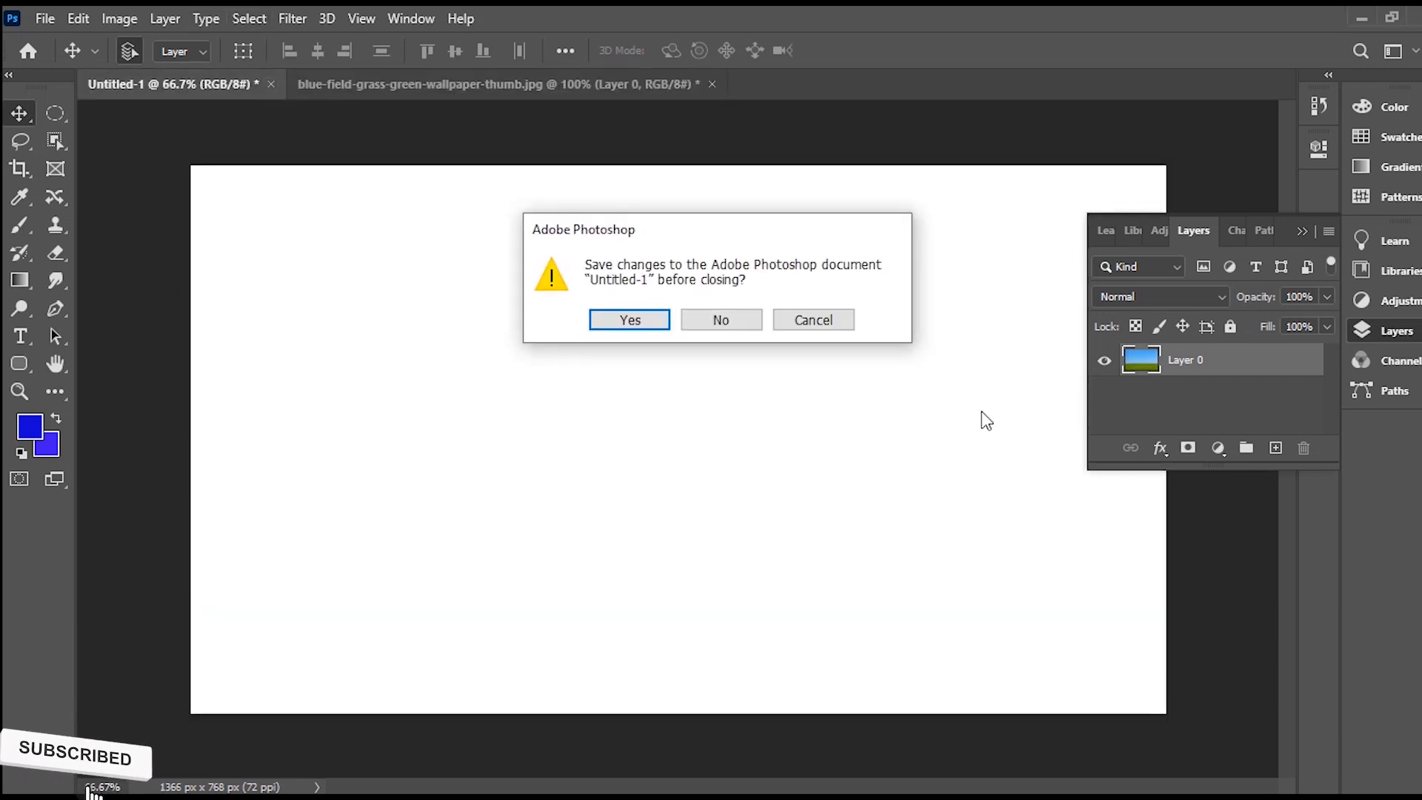
click(723, 320)
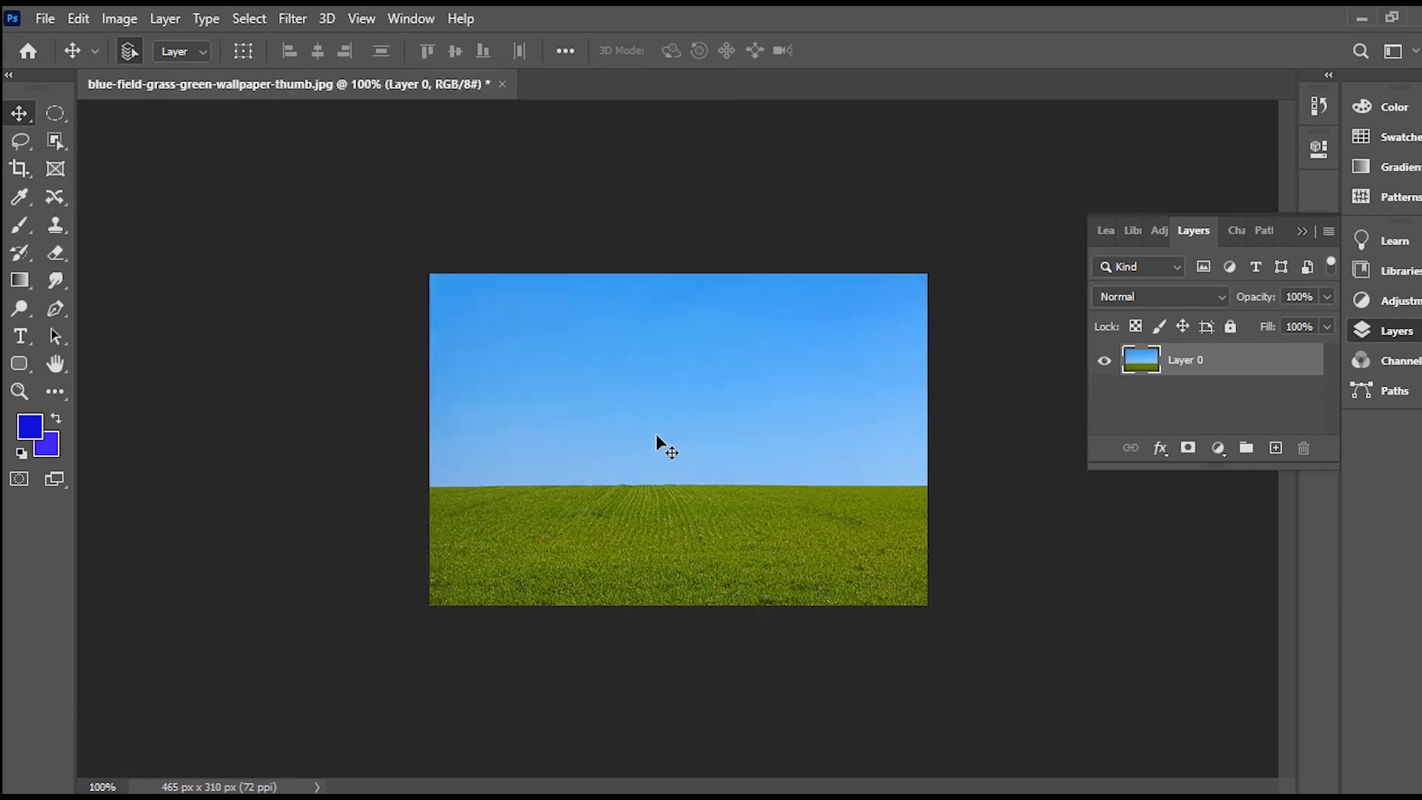
- Activate the Brush tool and set the foreground colour to pink #d406a1
click(20, 226)
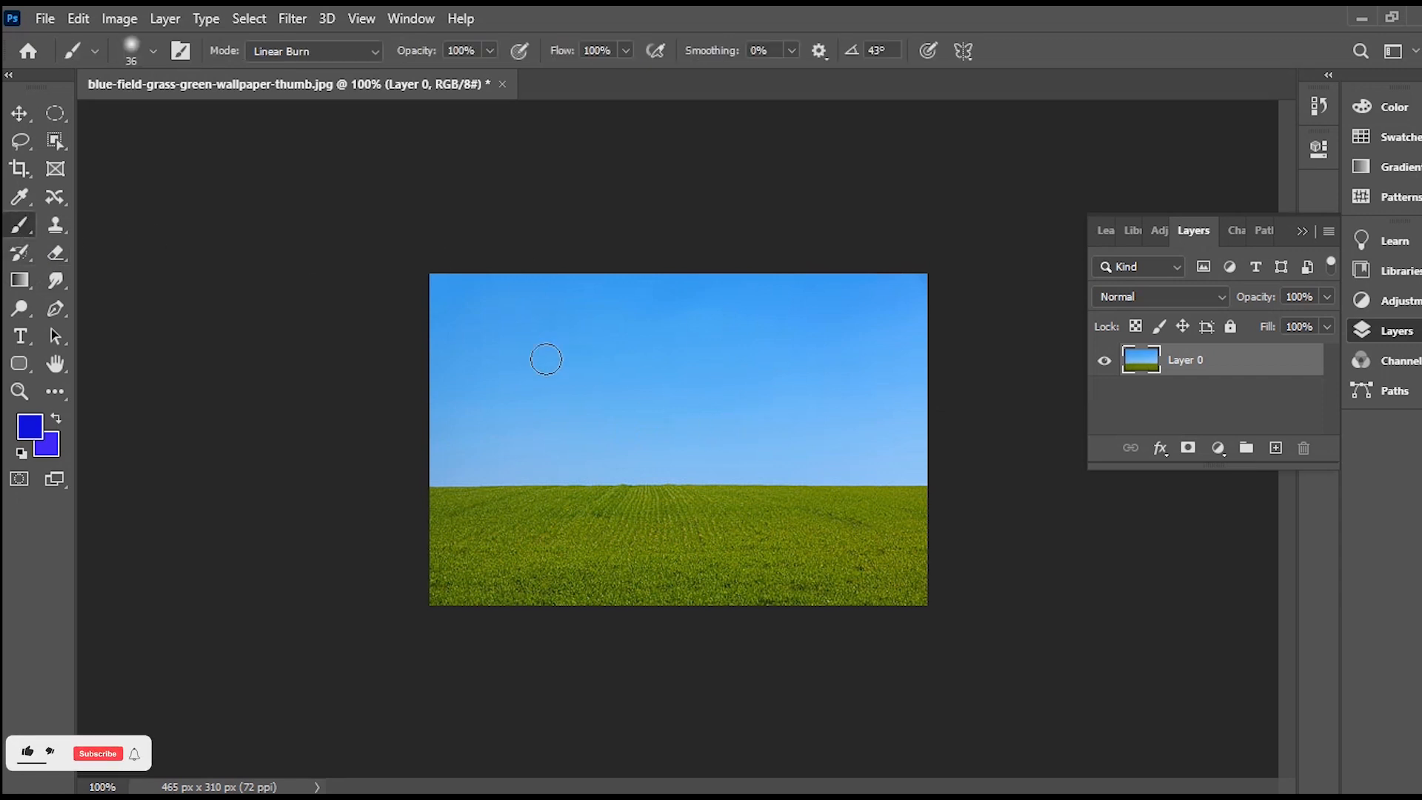
click(31, 428)
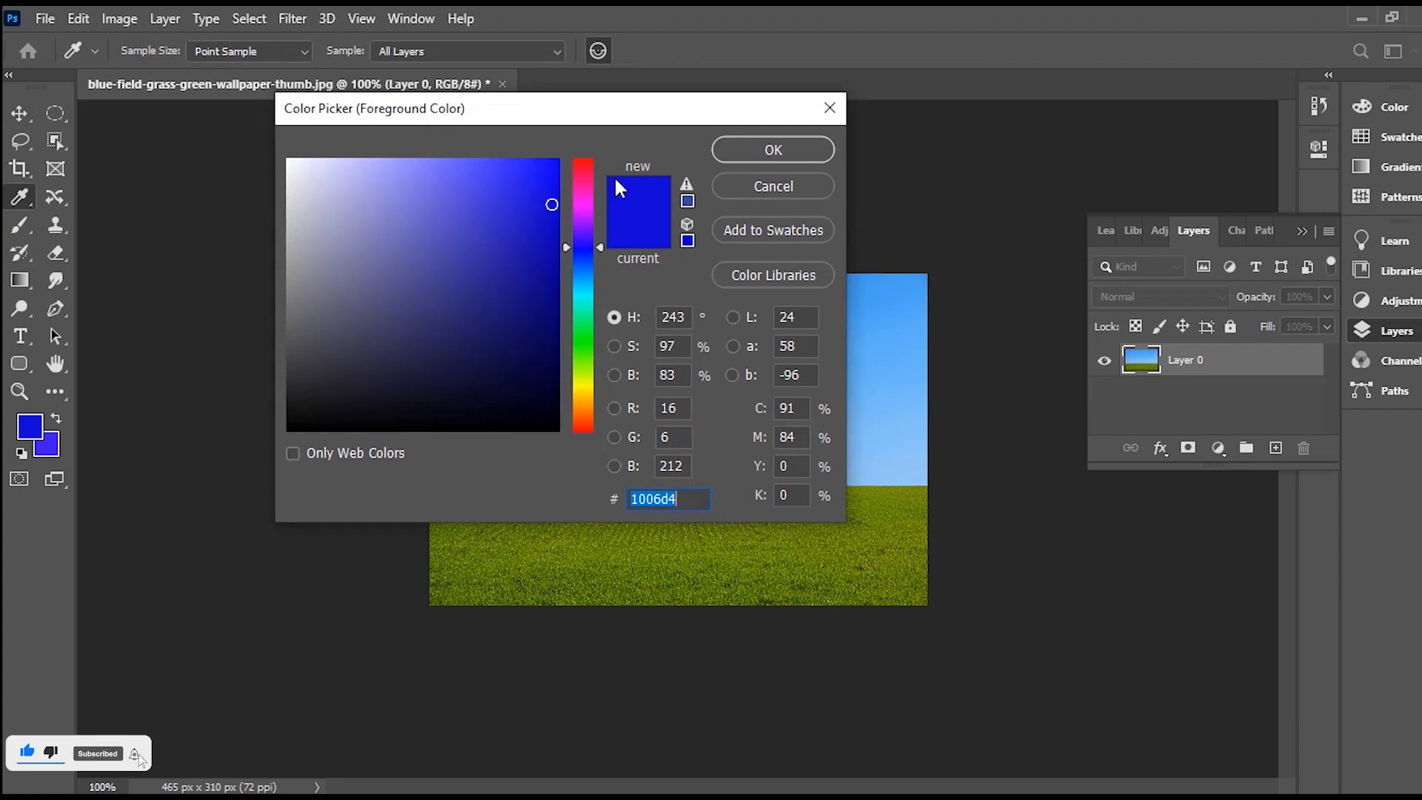
click(584, 194)
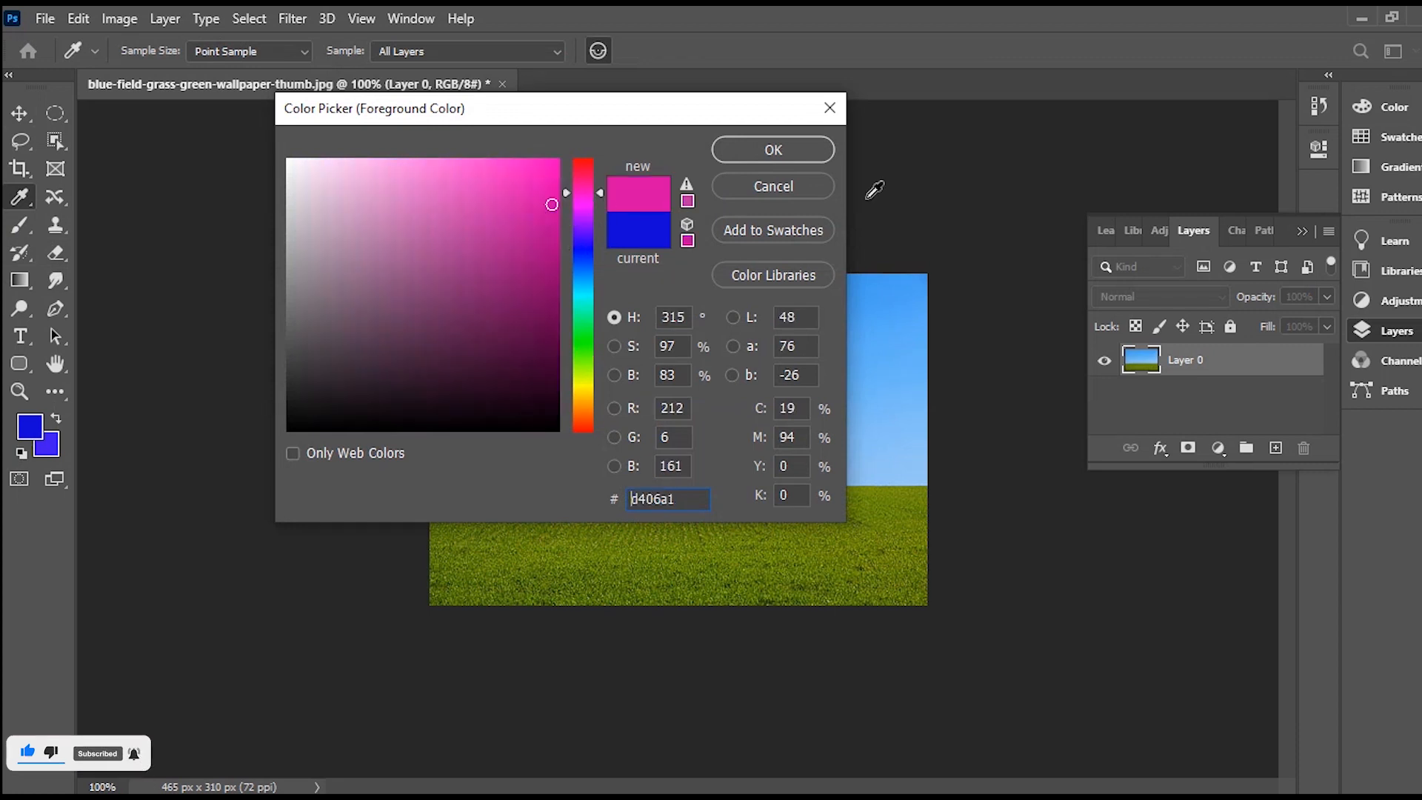
click(764, 148)
- Add a new layer above the photo, brush a pink stroke across the sky and erase it with the Eraser tool
key(e)
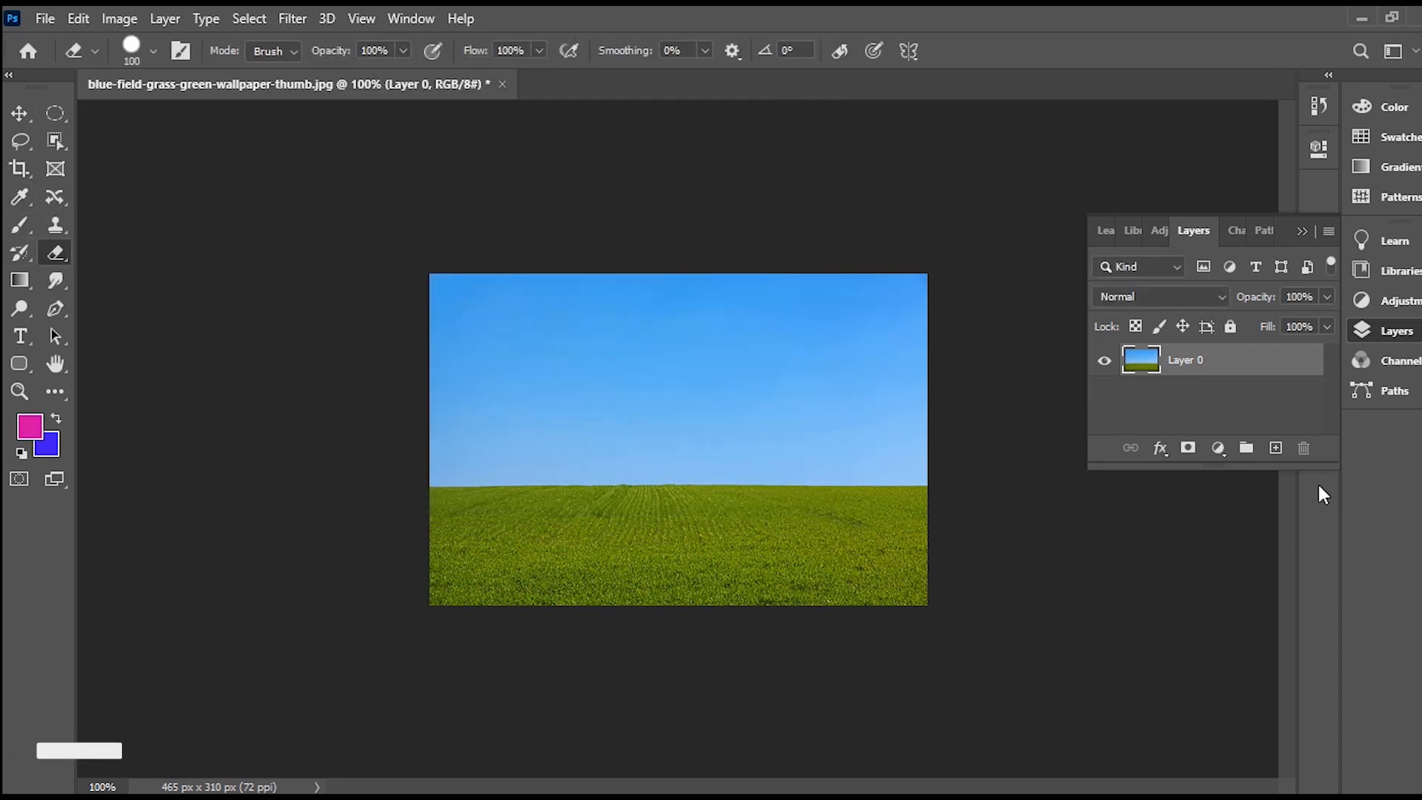
click(1276, 448)
click(20, 225)
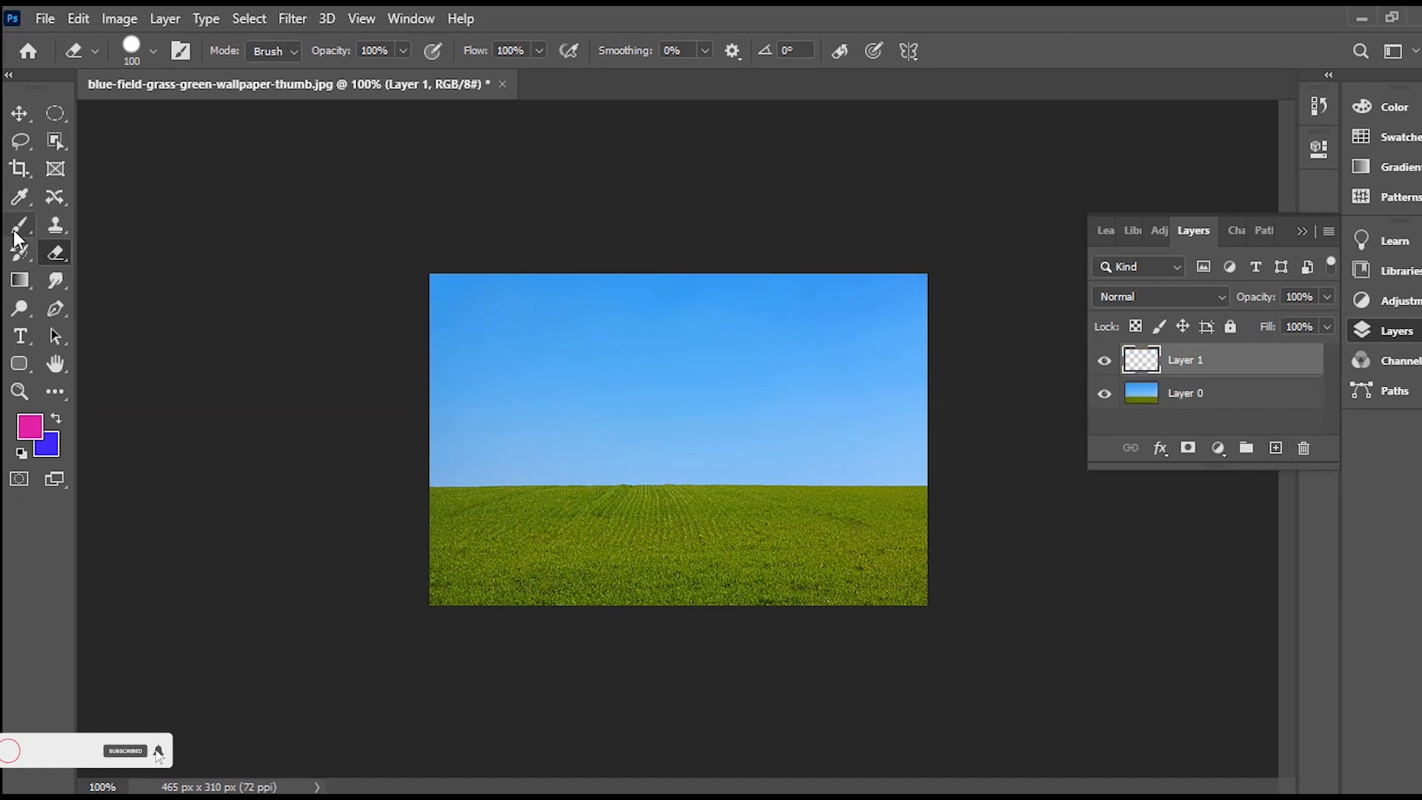
drag(707, 321, 426, 320)
mouse_move(428, 363)
mouse_down()
mouse_move(774, 383)
mouse_move(318, 327)
mouse_move(835, 292)
mouse_up()
click(56, 252)
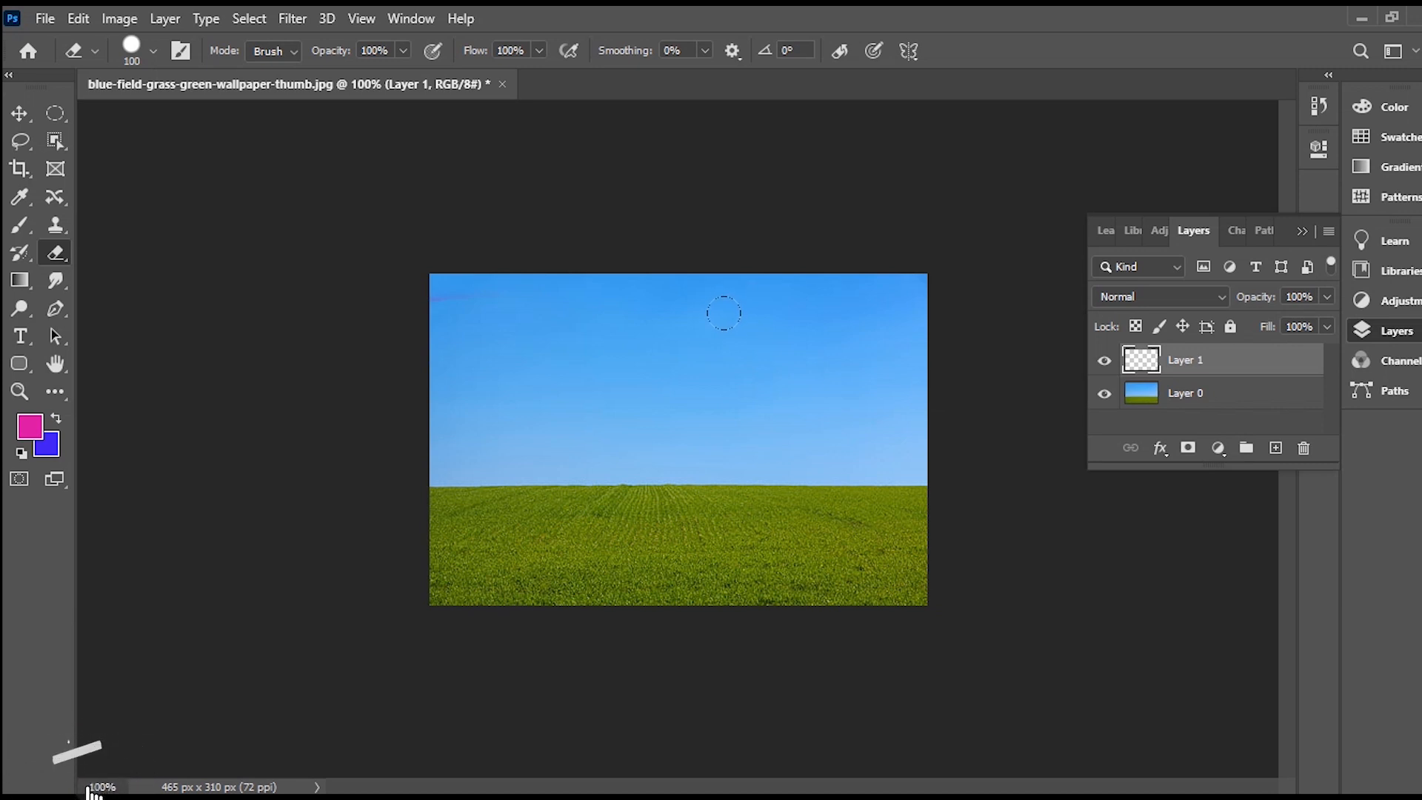
- Browse the Eraser's brush presets and set the Eraser's flow to 73%
right_click(651, 323)
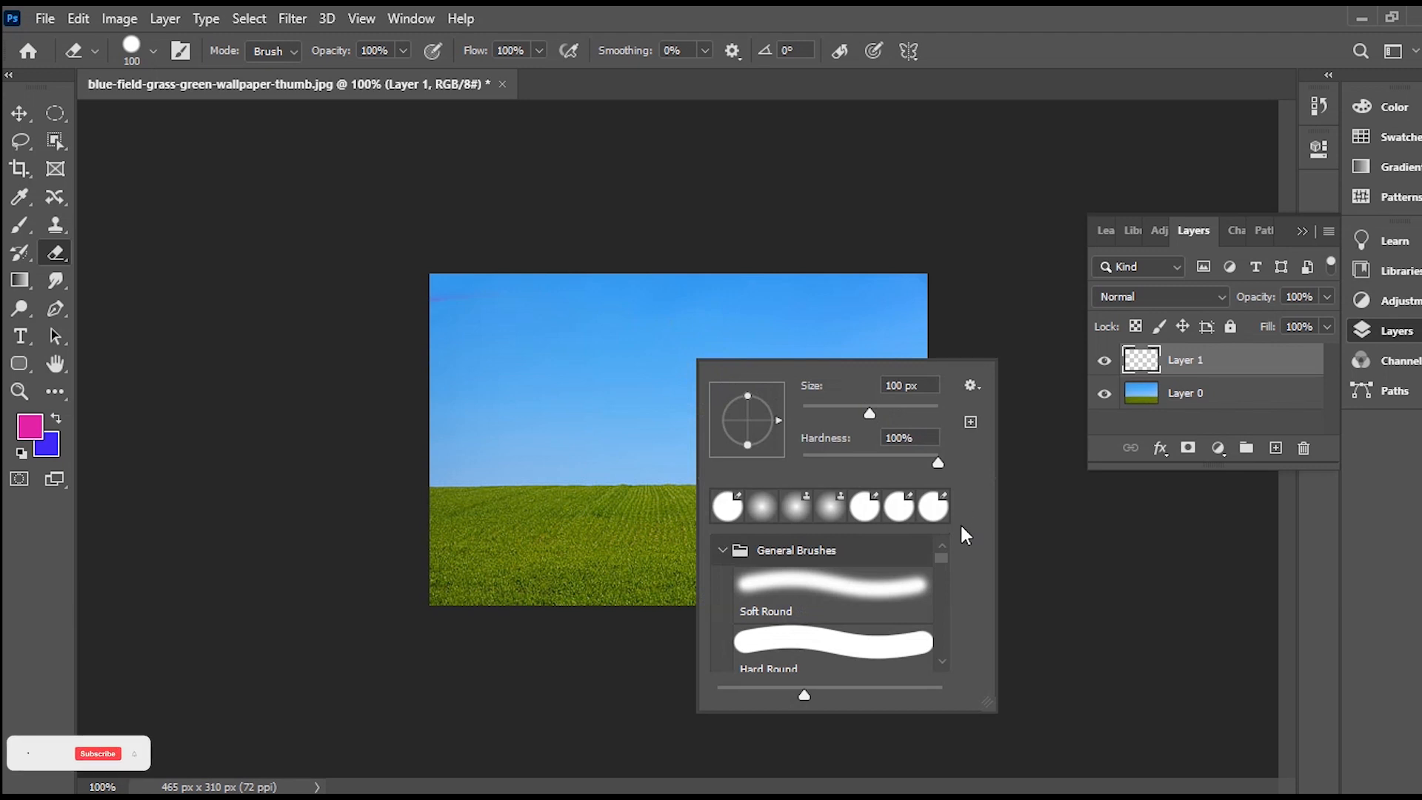
drag(940, 557, 954, 617)
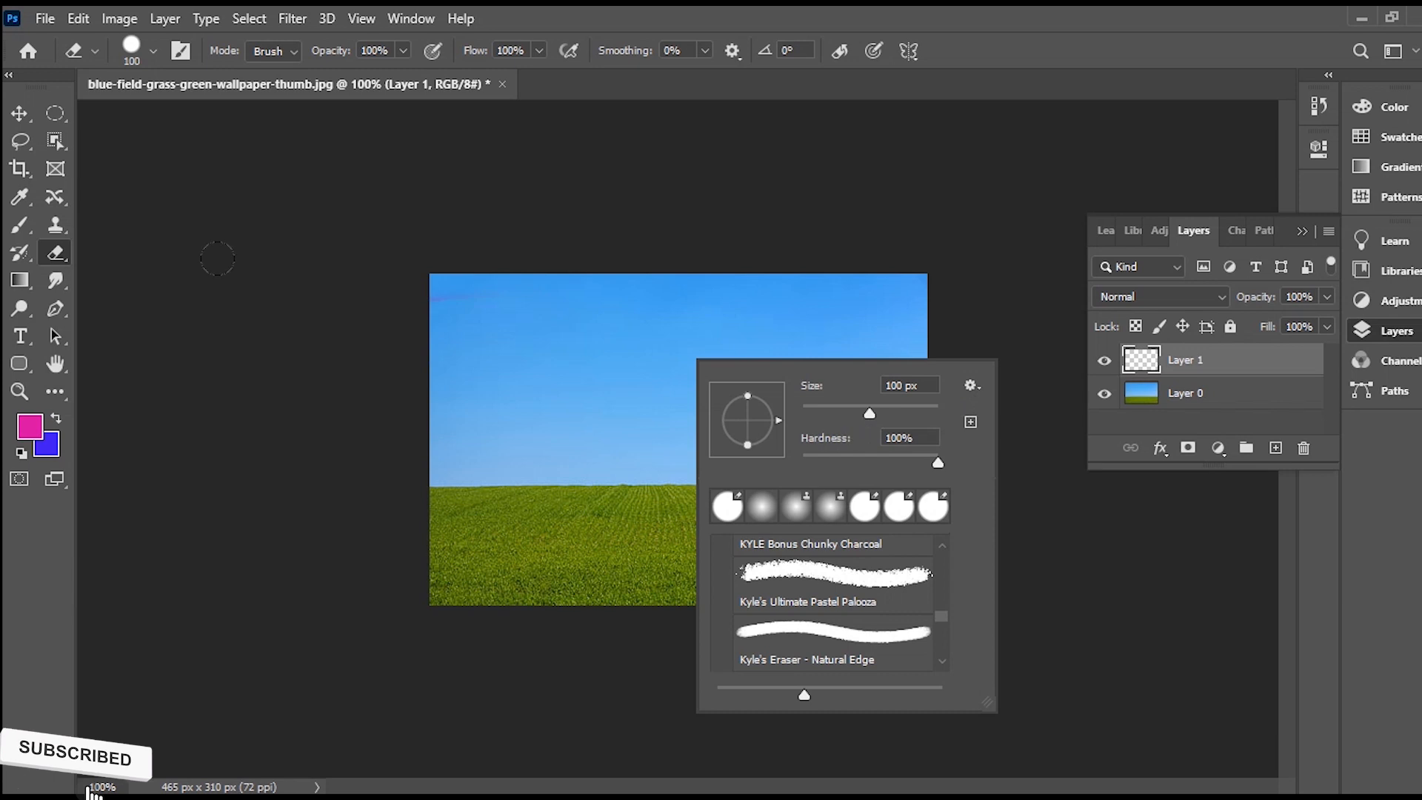
click(334, 51)
drag(385, 62, 453, 61)
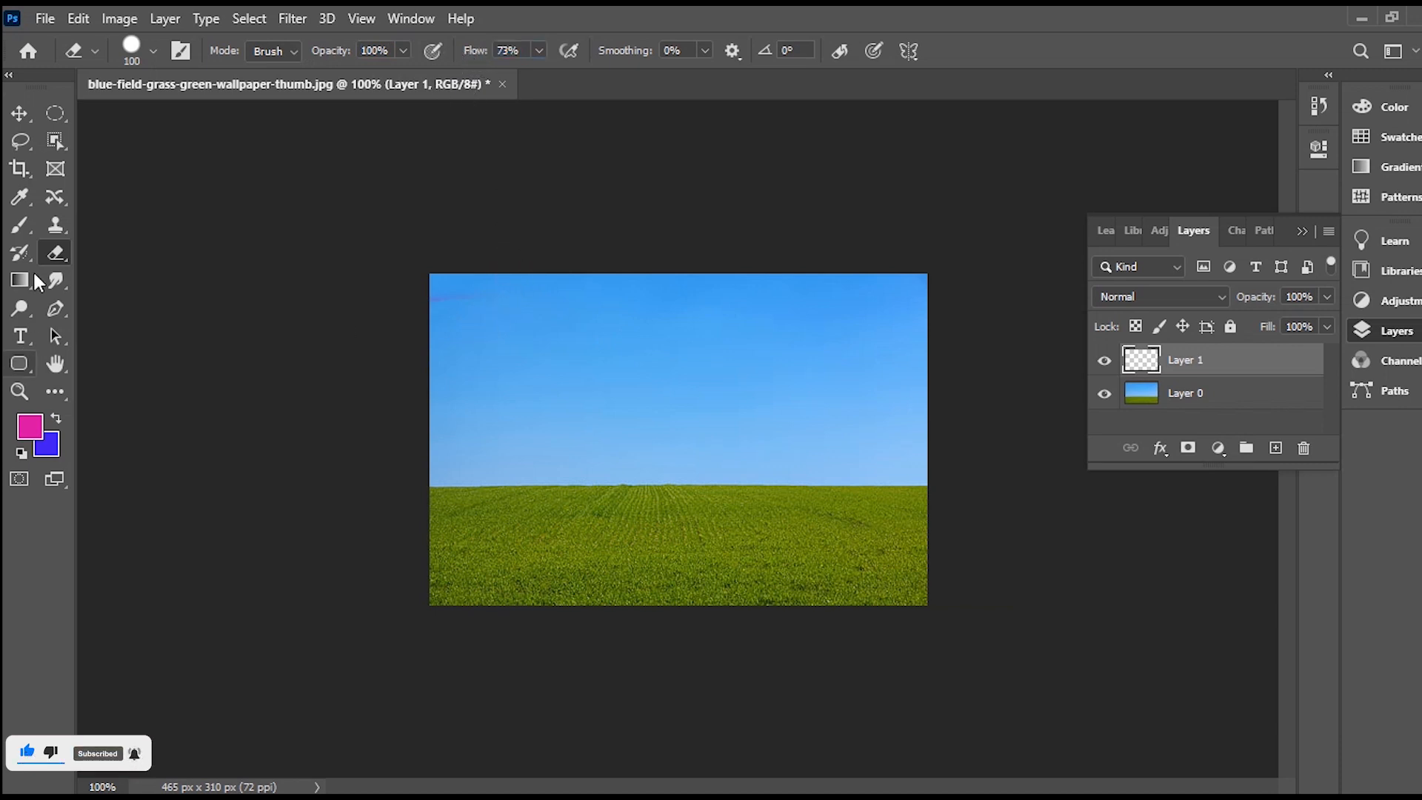
- Paint a pink inverted-V stroke in the sky on Layer 1 and partly erase its left arm
click(20, 225)
mouse_move(597, 380)
mouse_down()
mouse_move(616, 397)
mouse_move(792, 389)
mouse_up()
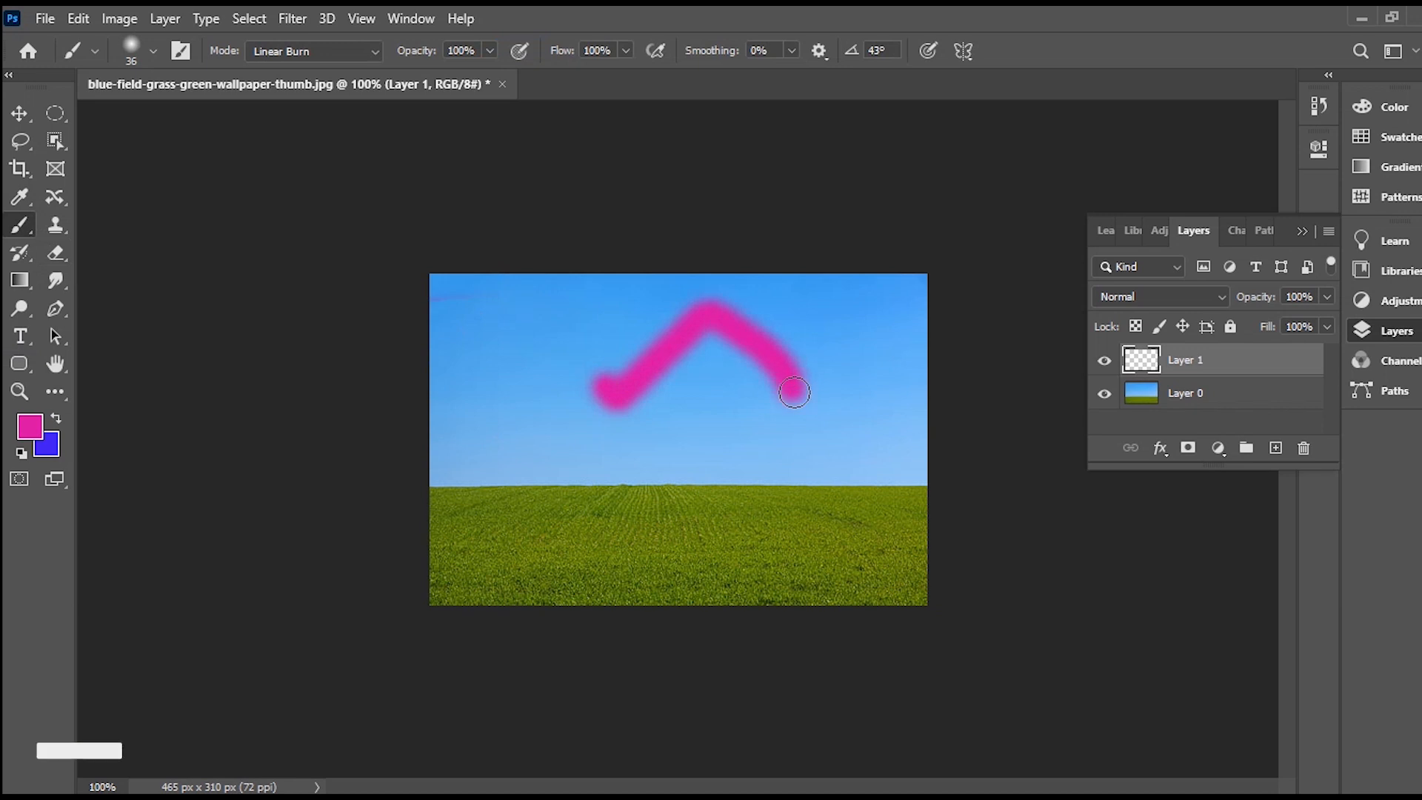
click(56, 253)
drag(602, 394, 678, 340)
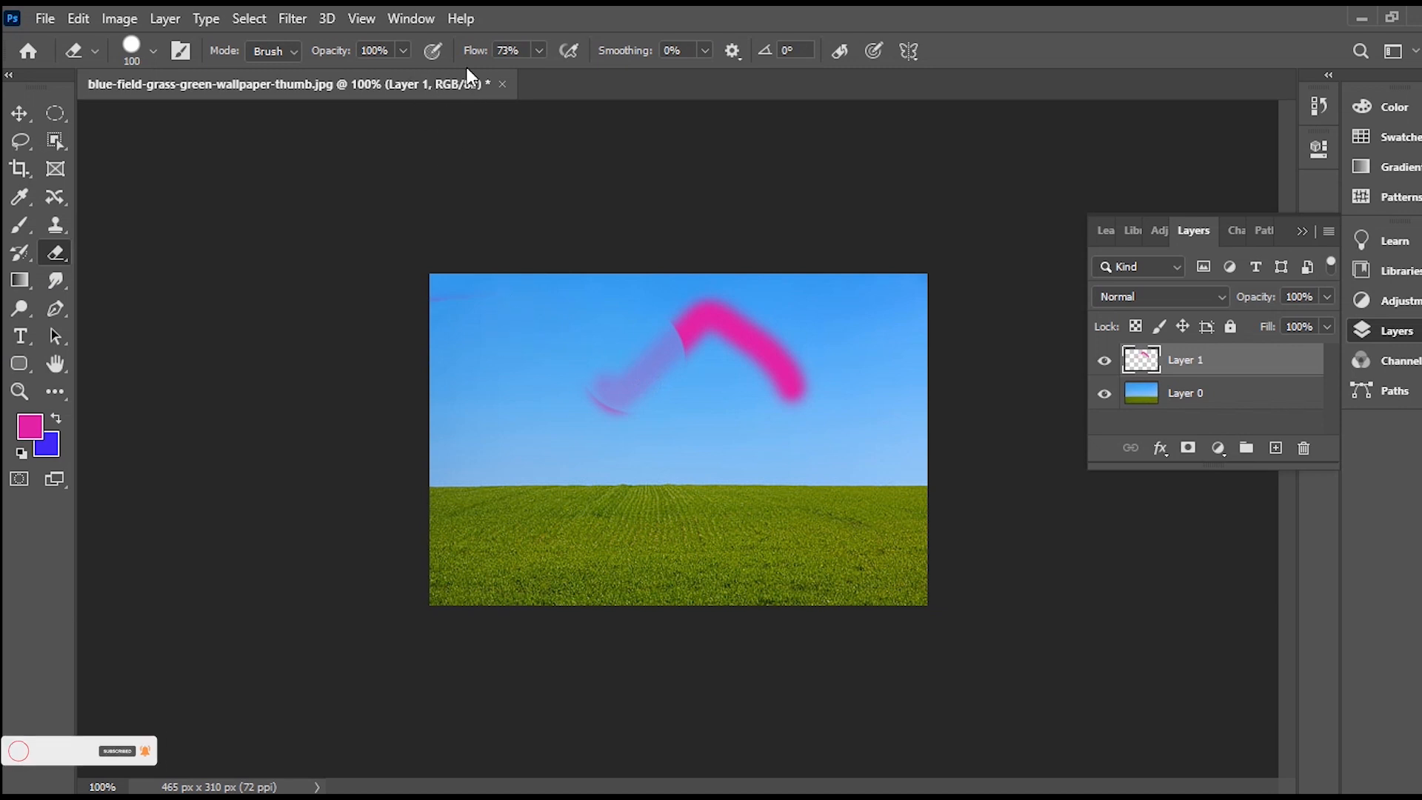
- Set the Eraser's flow to 100% and erase the rest of the pink stroke on Layer 1
drag(477, 54, 601, 61)
drag(622, 308, 628, 311)
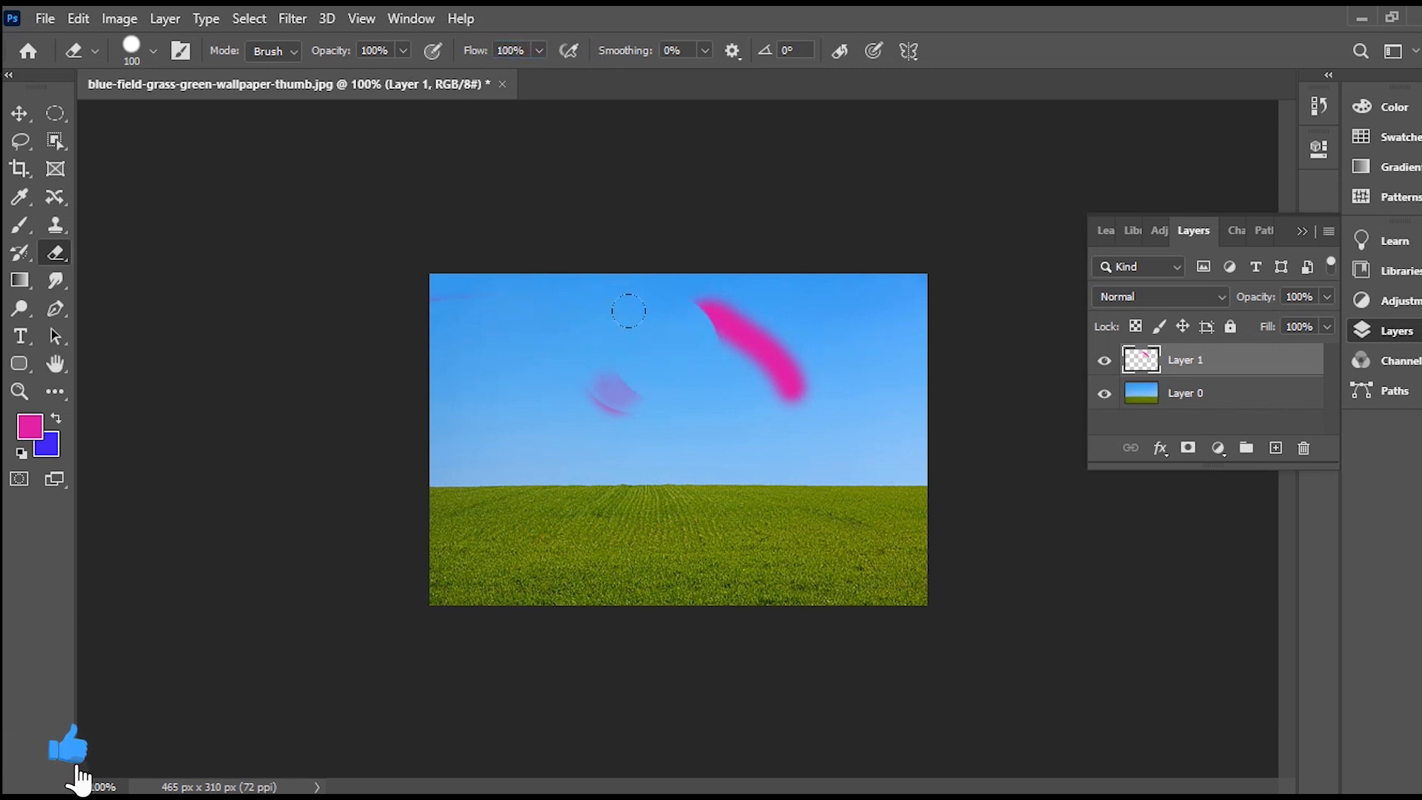
mouse_move(806, 333)
mouse_down()
mouse_move(538, 333)
mouse_move(686, 265)
mouse_move(838, 279)
mouse_move(787, 479)
mouse_up()
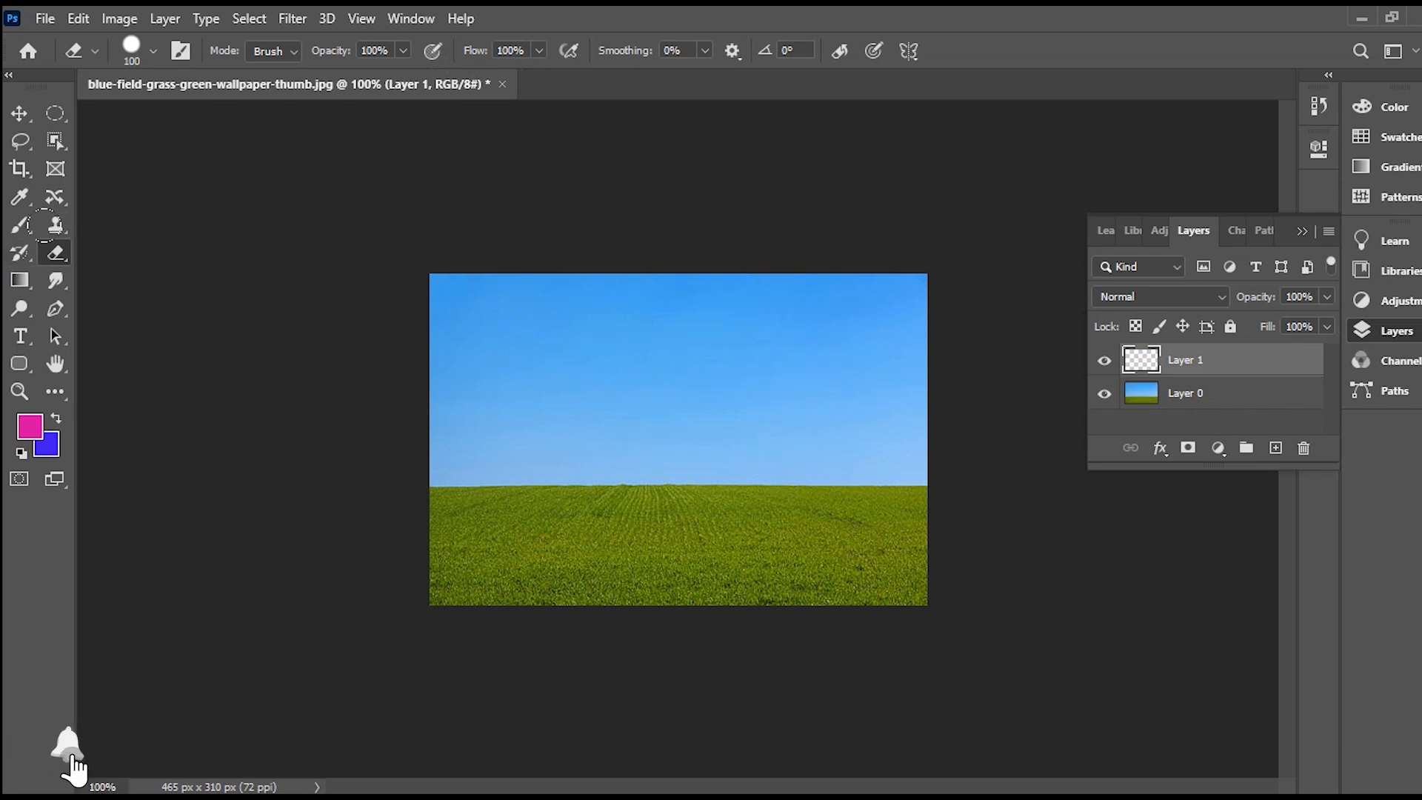
right_click(62, 247)
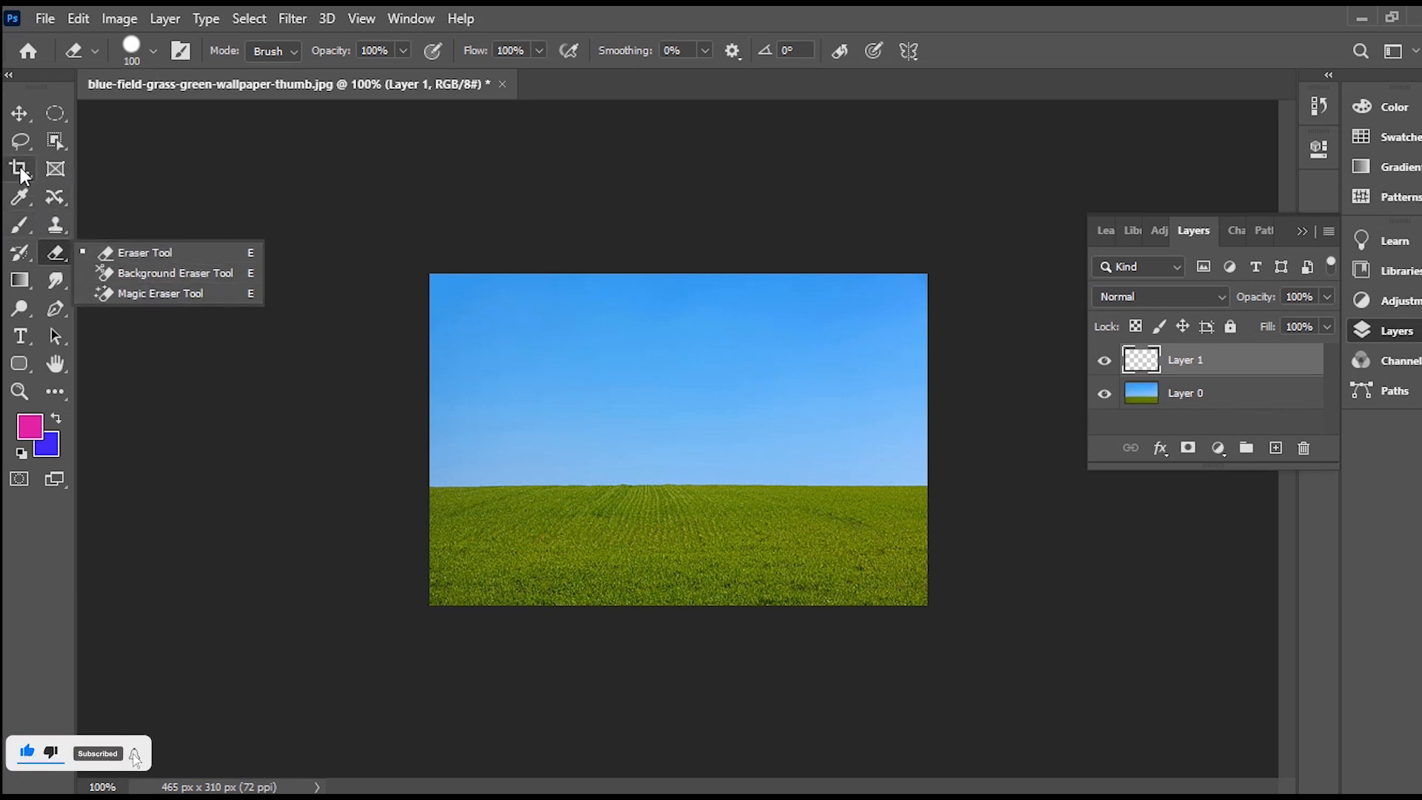
click(55, 137)
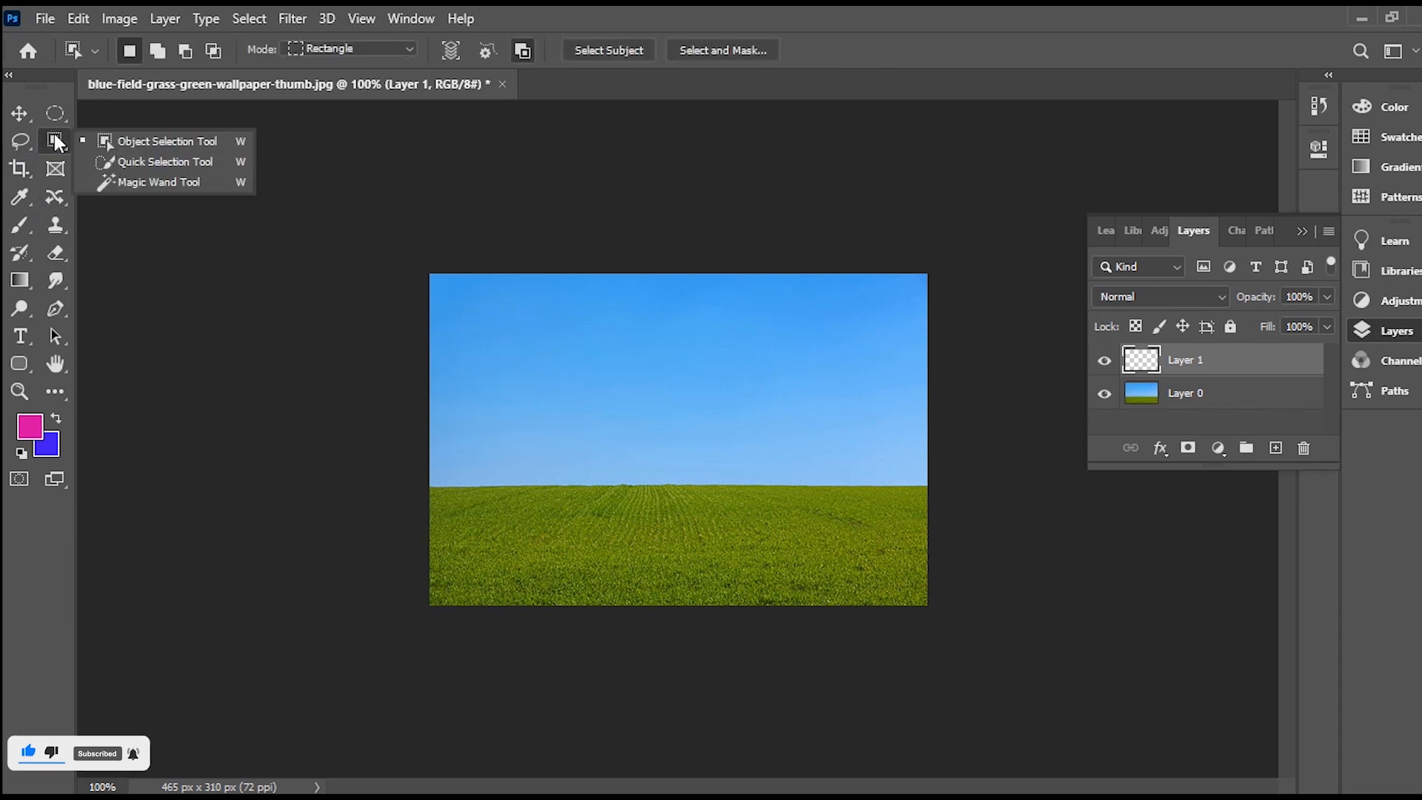
click(189, 181)
click(670, 361)
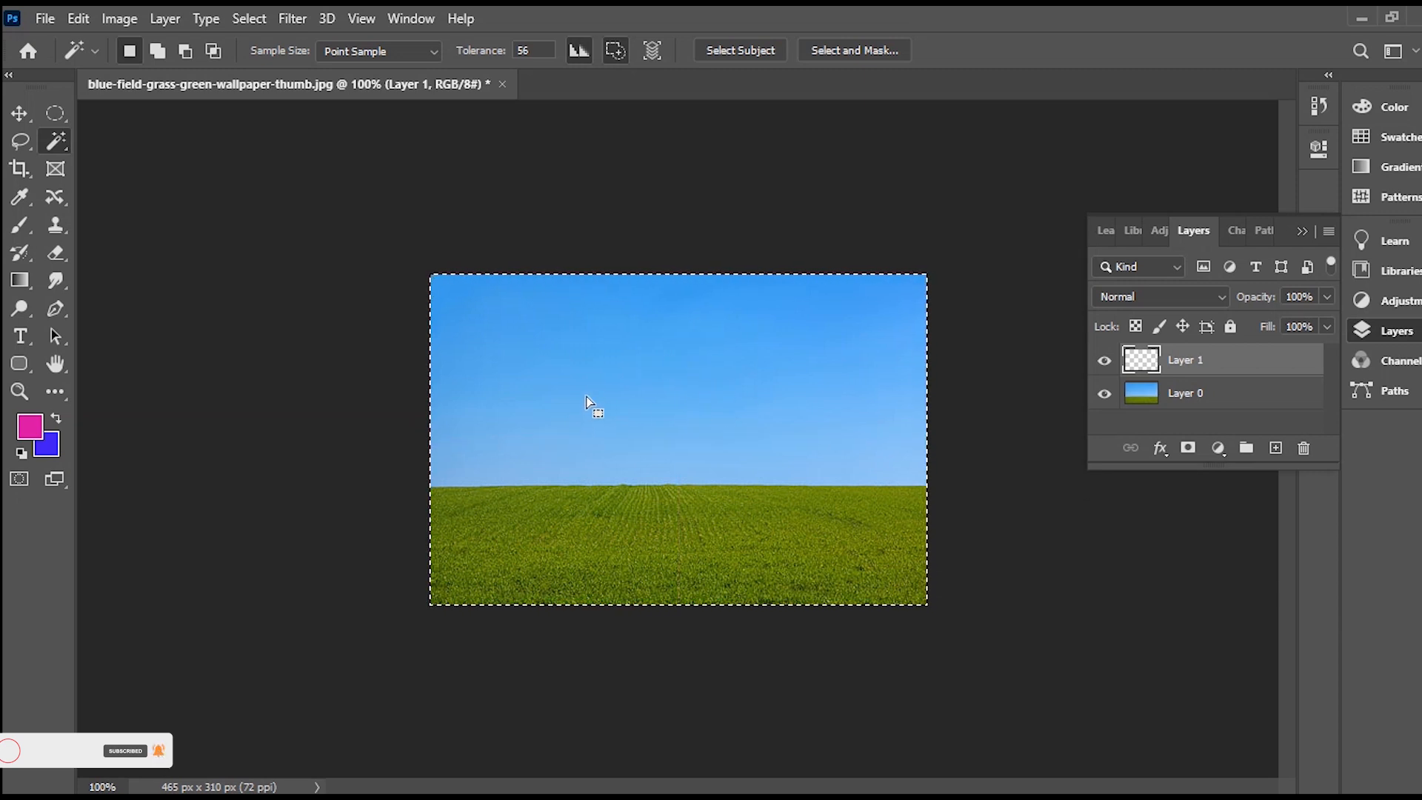
click(1200, 397)
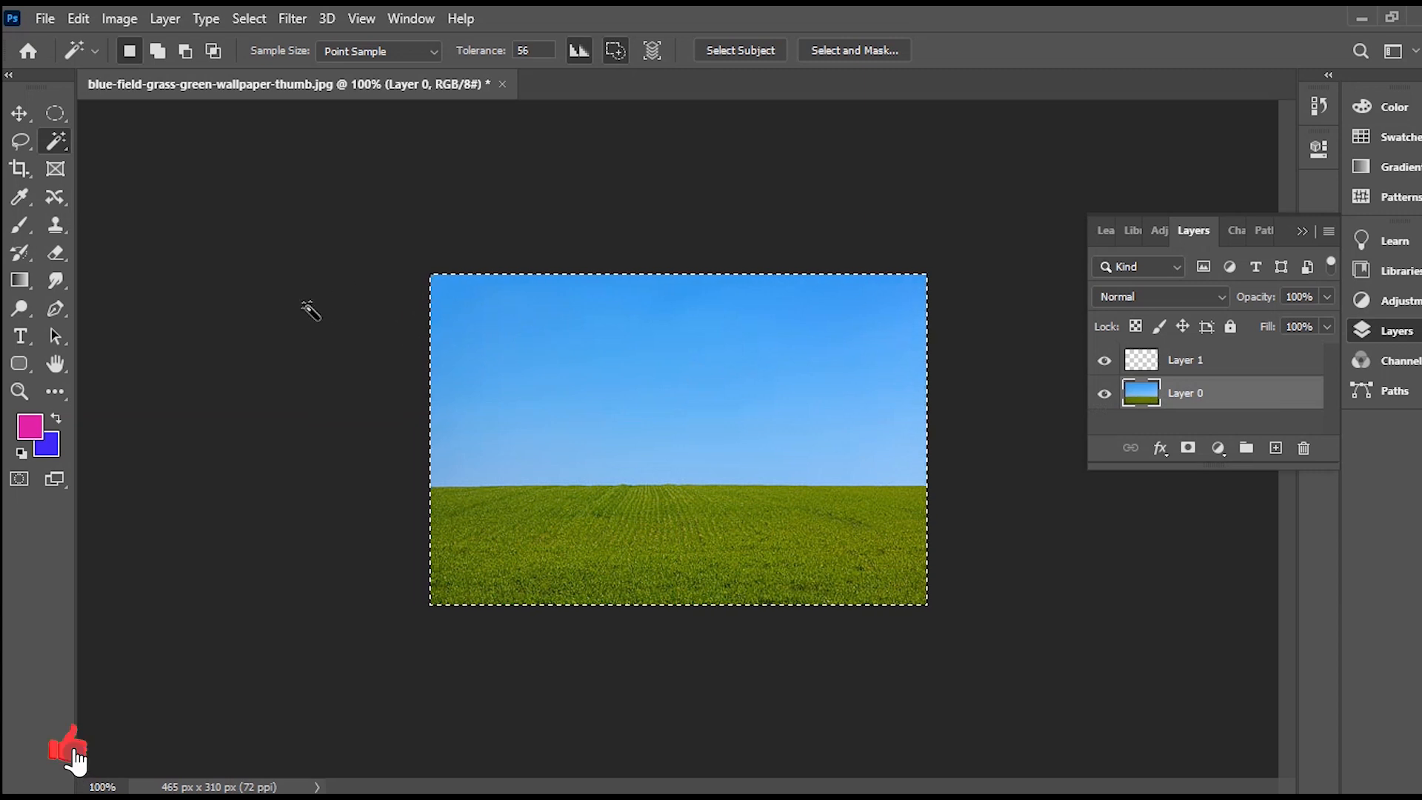
click(20, 113)
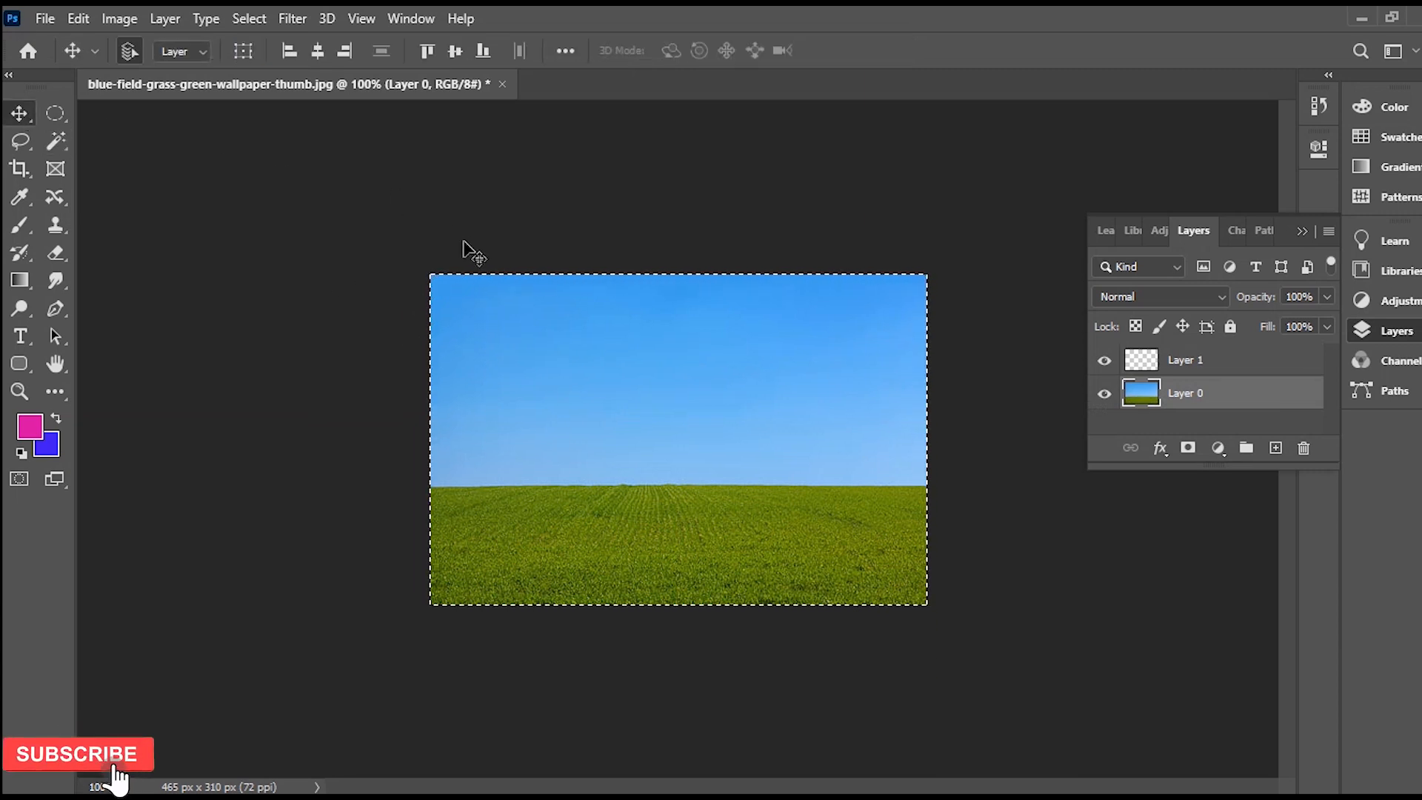
key(ctrl+d)
- Undo the last erasures and wipe the pink marks off Layer 1 again with the Eraser tool
key(ctrl+z)
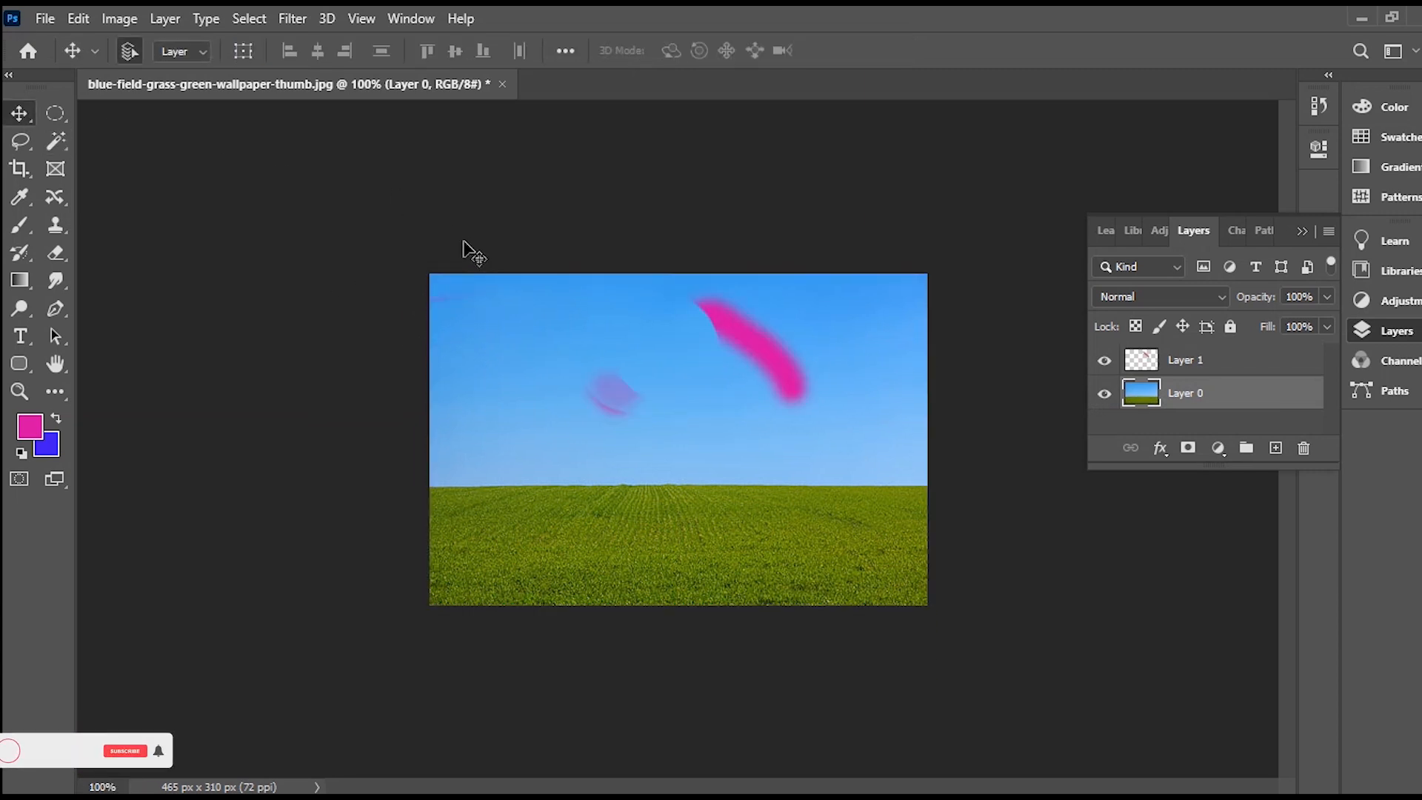
click(69, 251)
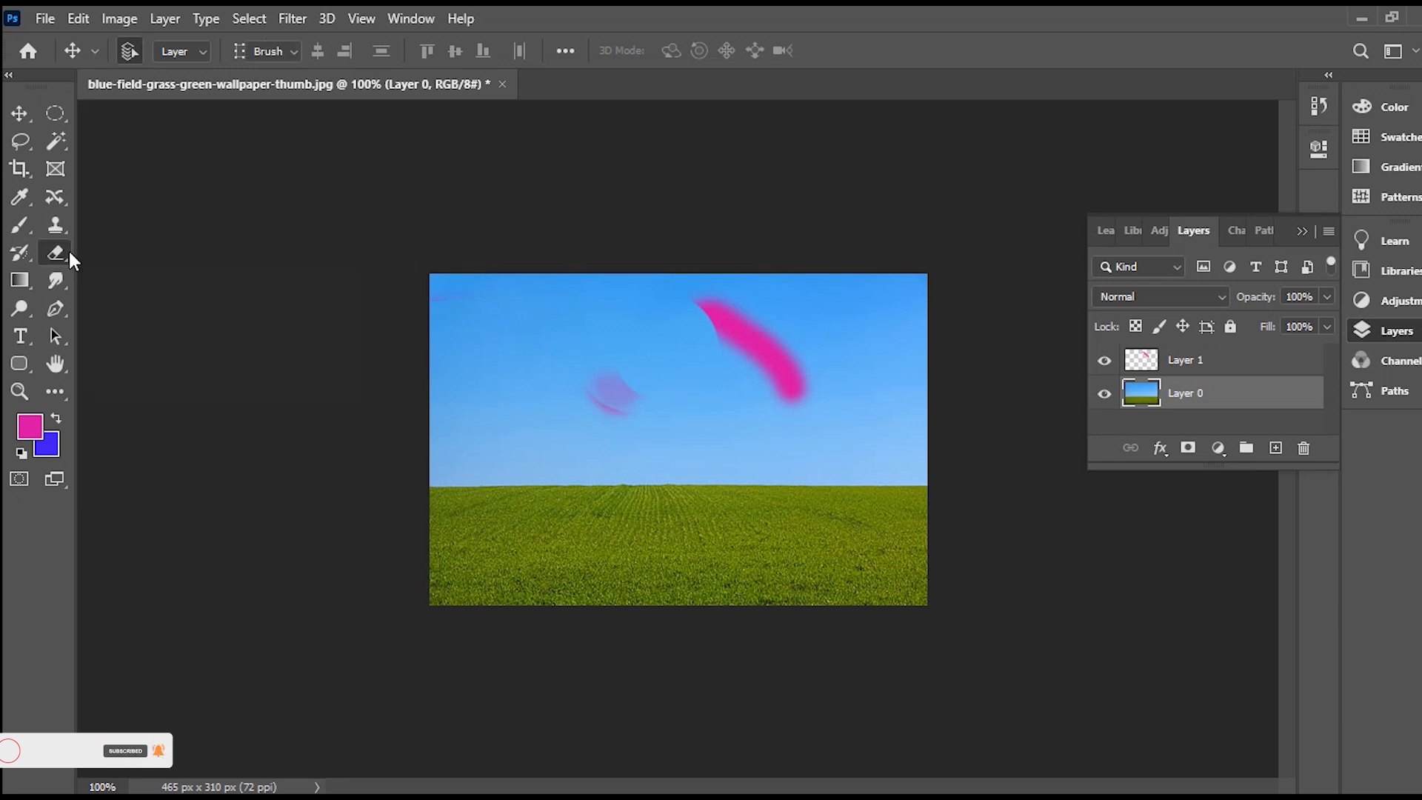
click(1222, 366)
drag(523, 381, 565, 305)
mouse_move(805, 260)
mouse_down()
mouse_move(446, 266)
mouse_move(404, 289)
mouse_up()
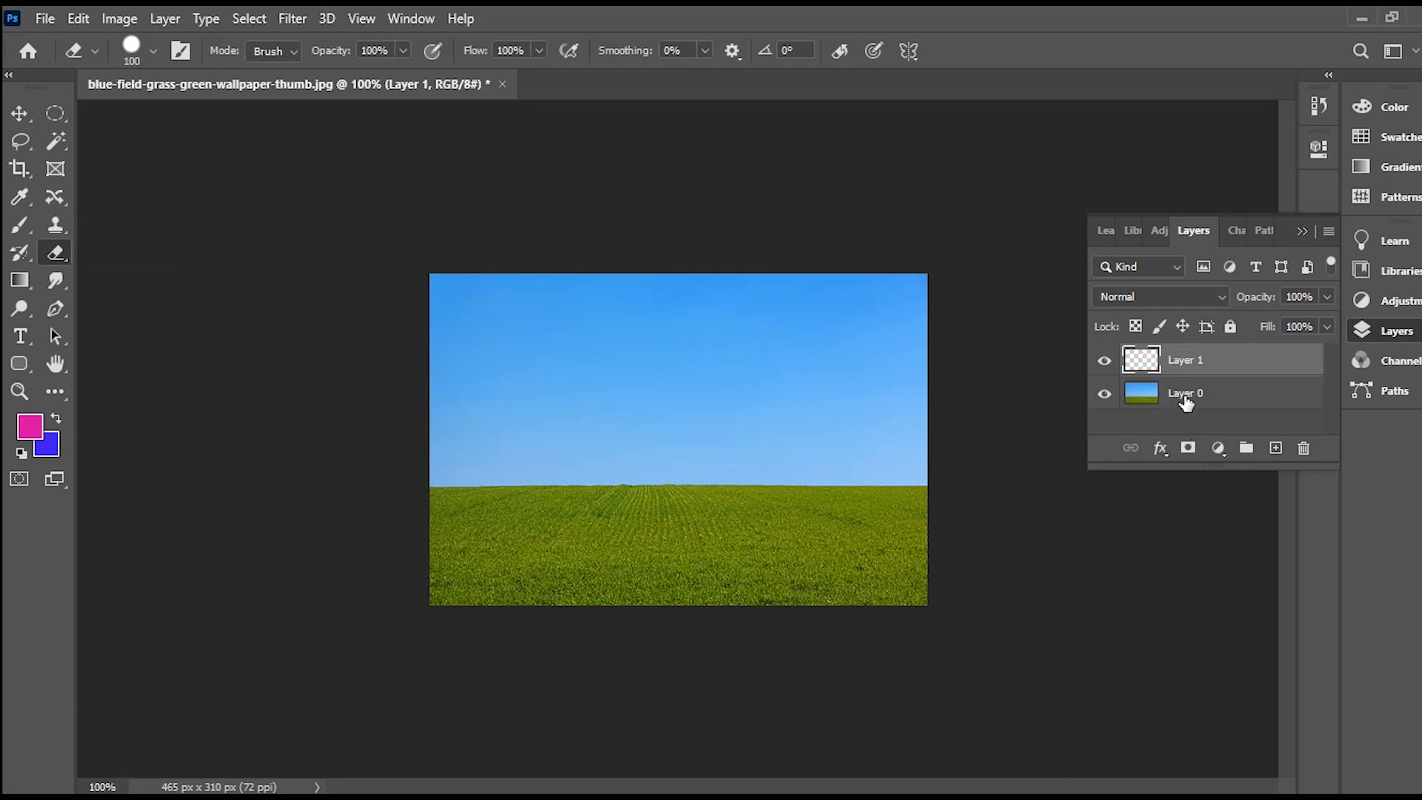
- Try erasing a wide band of the left part of the sky on Layer 0, and undo it
click(1217, 396)
drag(622, 318, 397, 315)
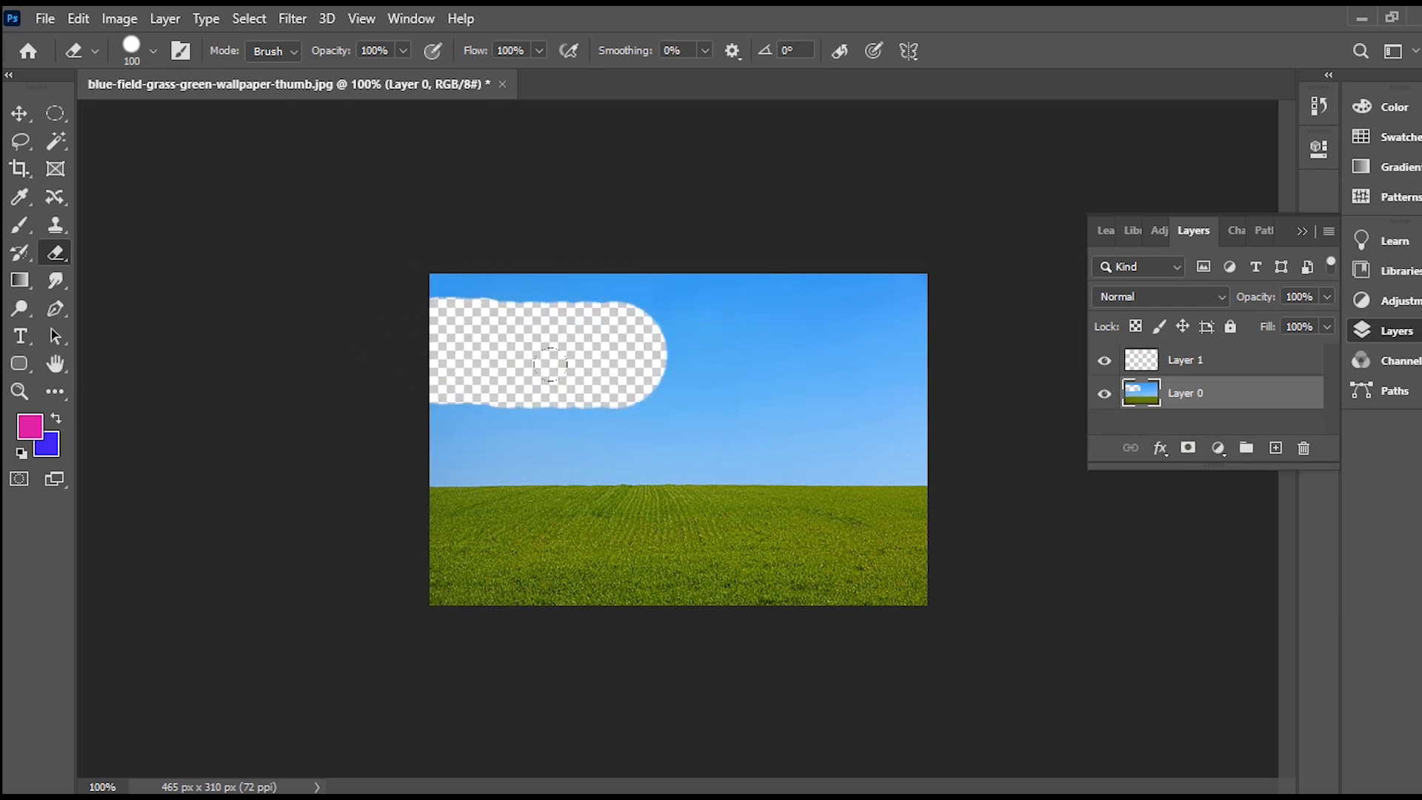
key(ctrl+z)
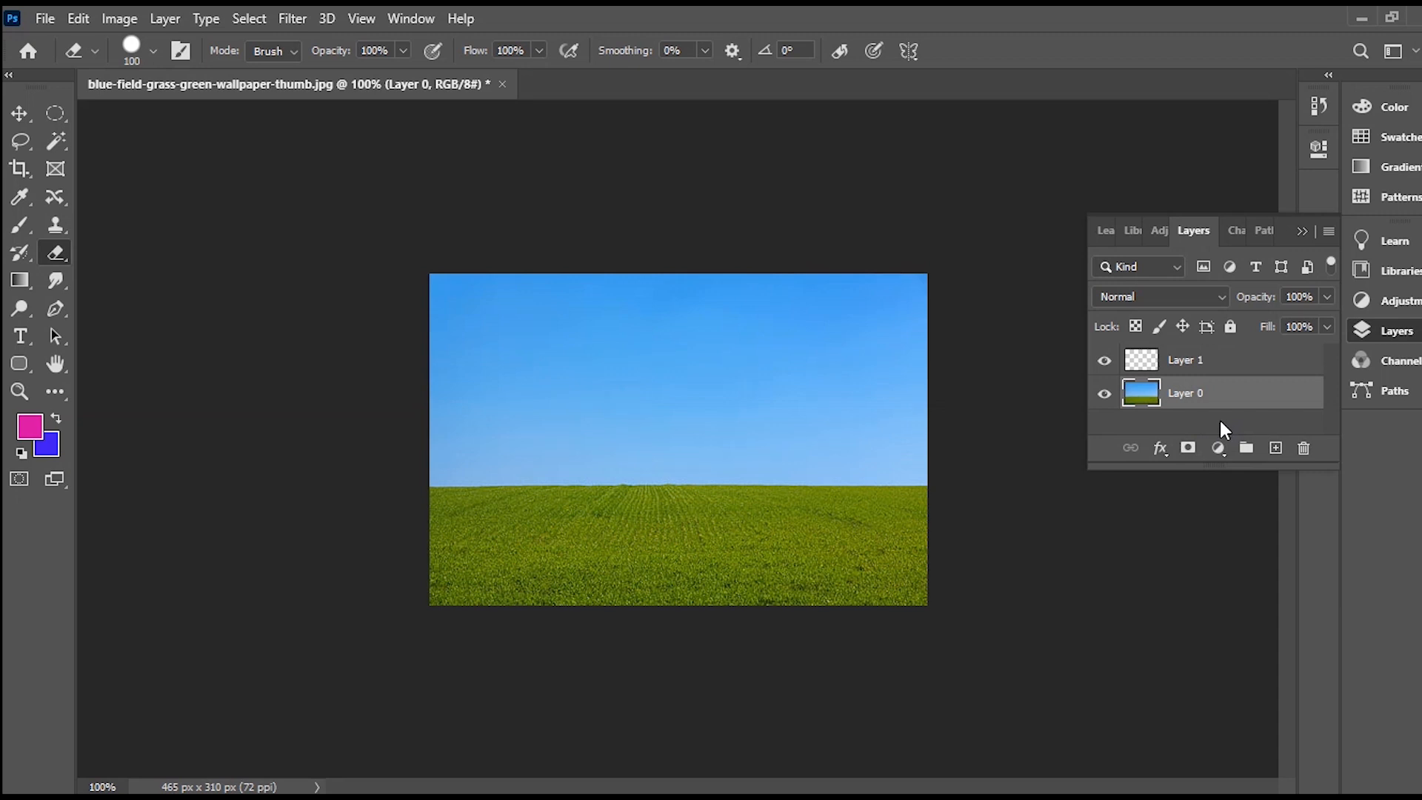
- Delete Layer 1, leaving only the photo layer
click(1221, 363)
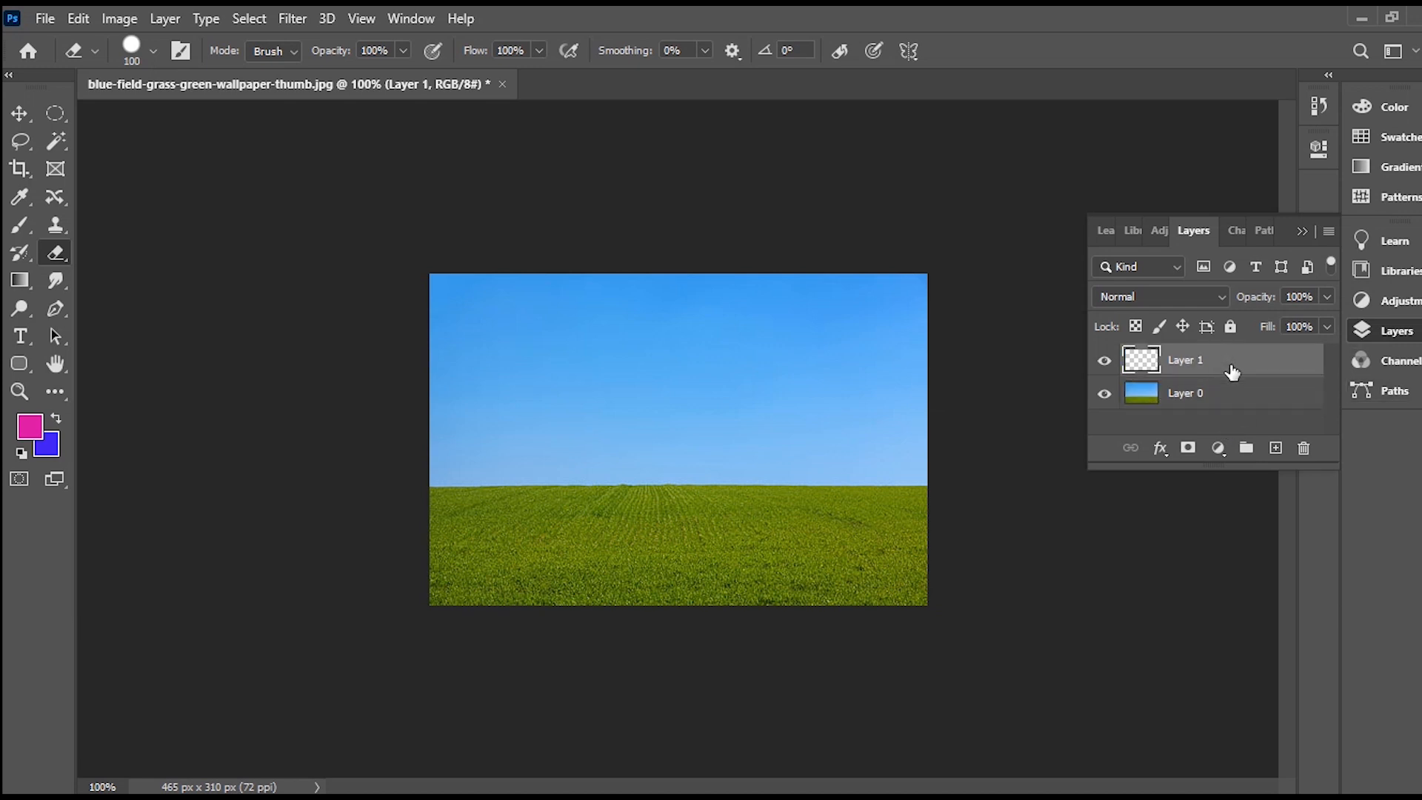
click(1305, 449)
click(639, 324)
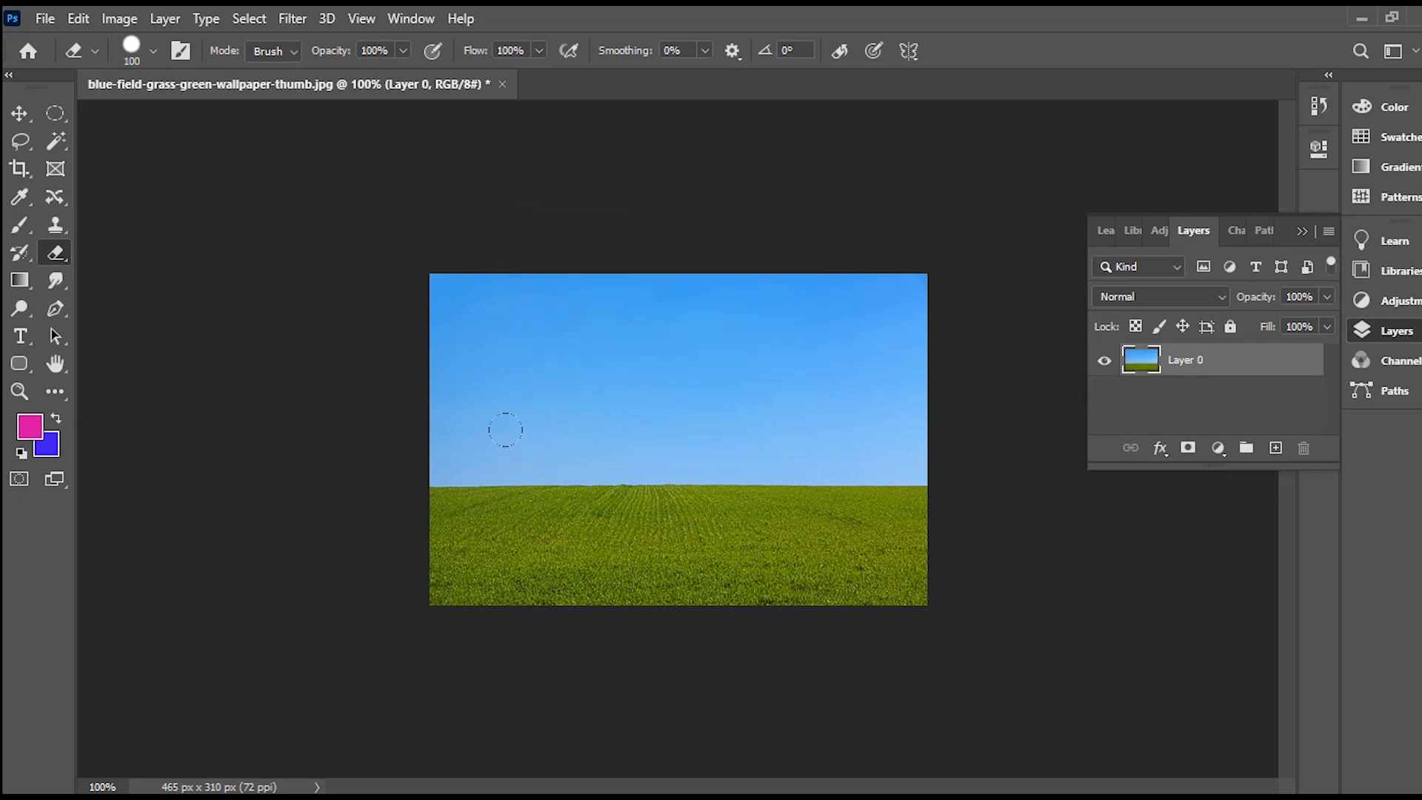
- Erase the blue sky from Layer 0 with the Magic Eraser tool, including the remnants along the horizon and the image's upper edge
right_click(58, 254)
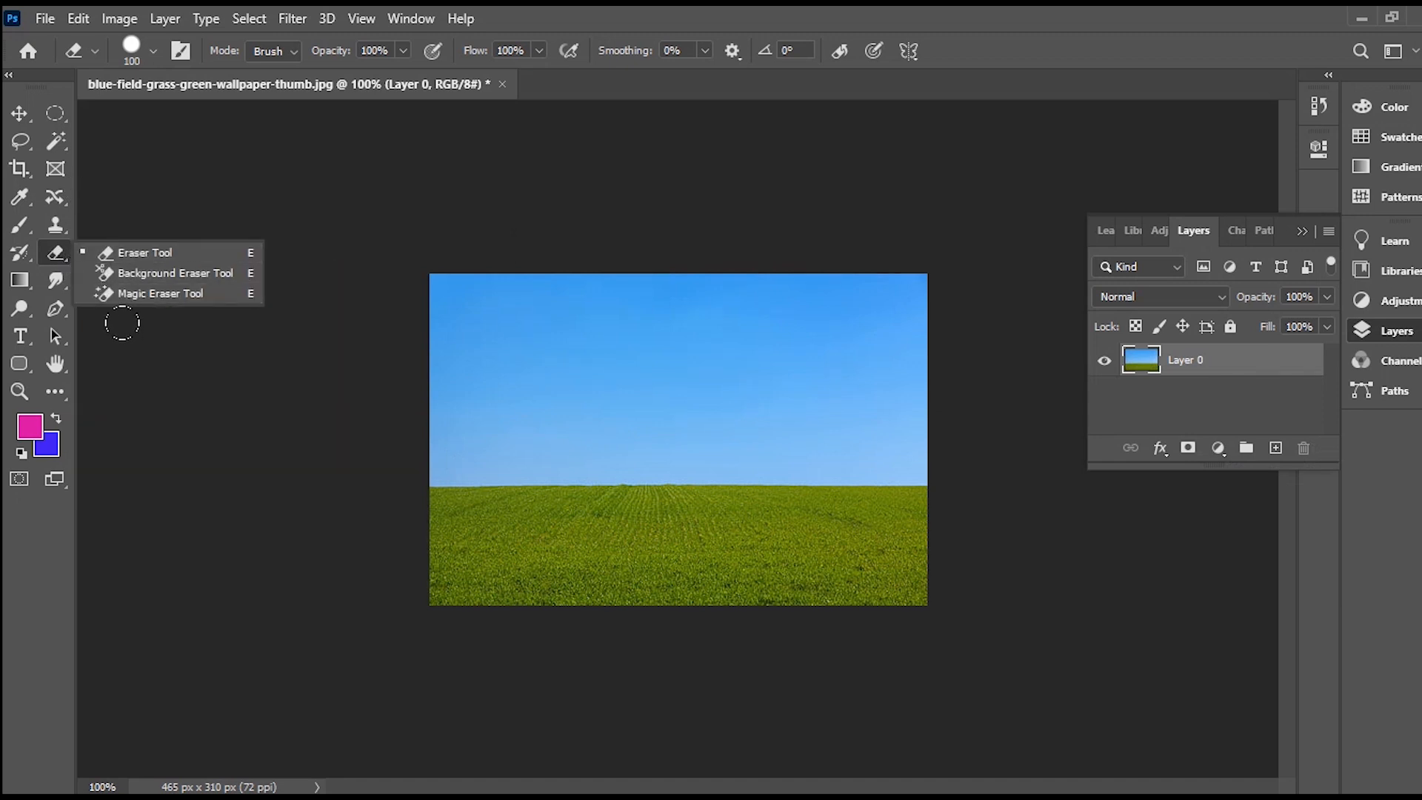
click(58, 256)
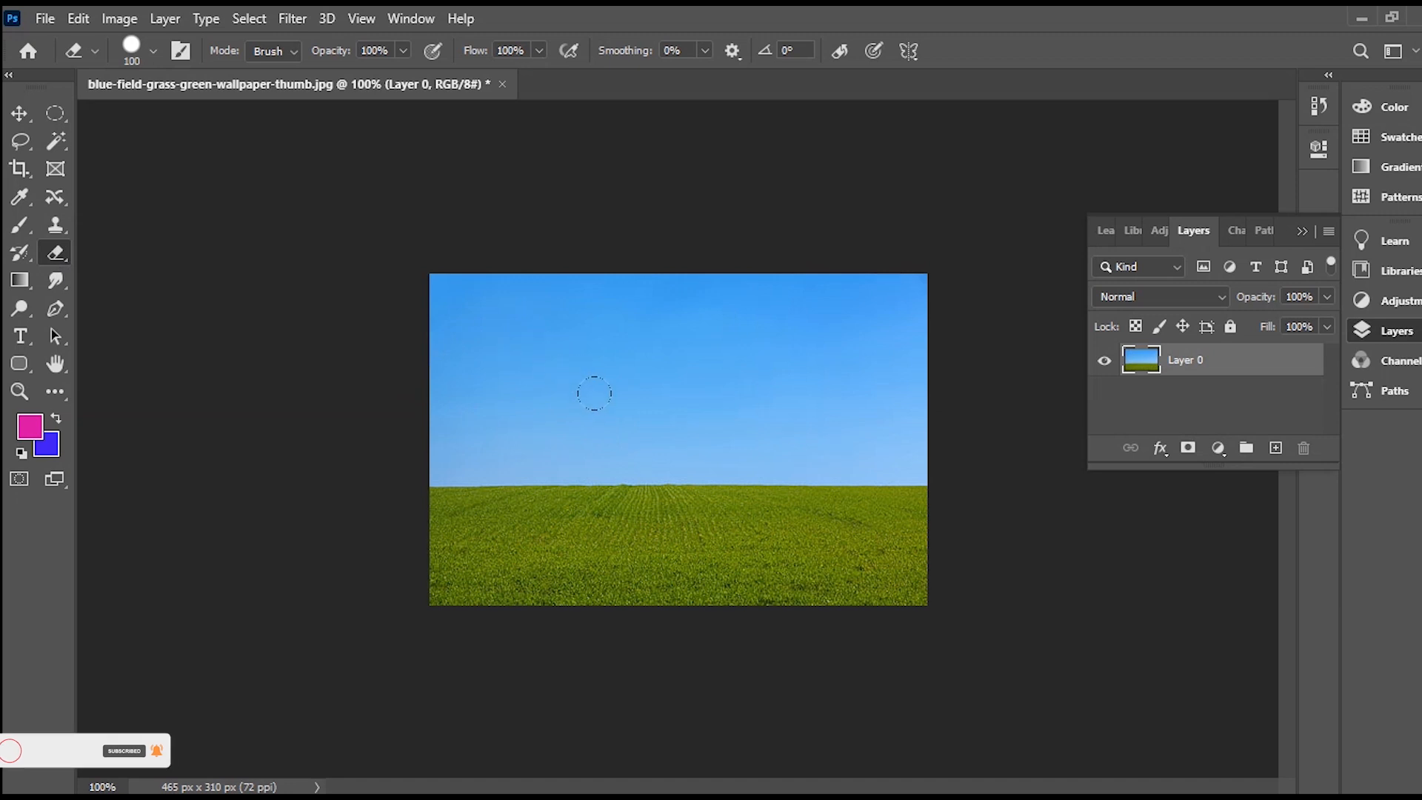
right_click(65, 255)
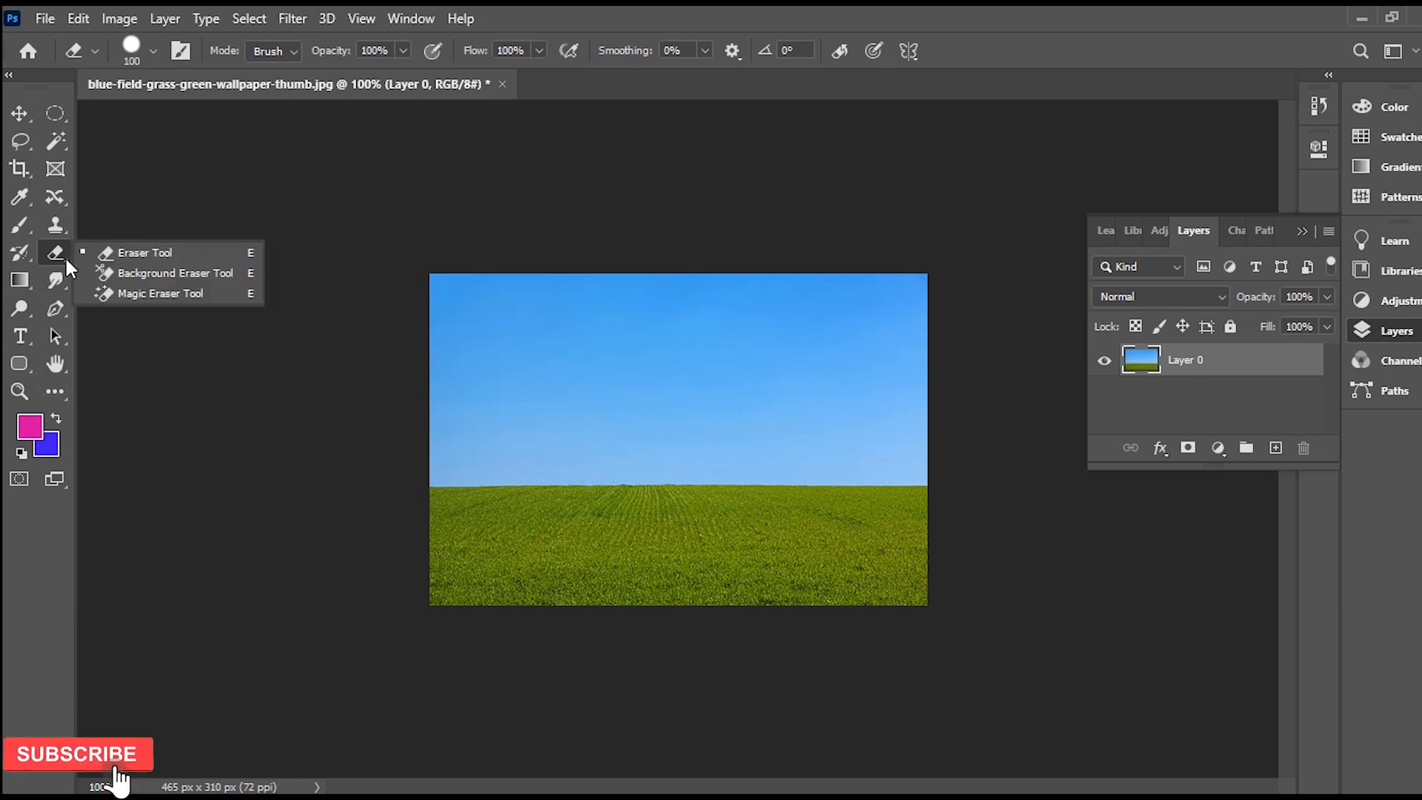
click(154, 294)
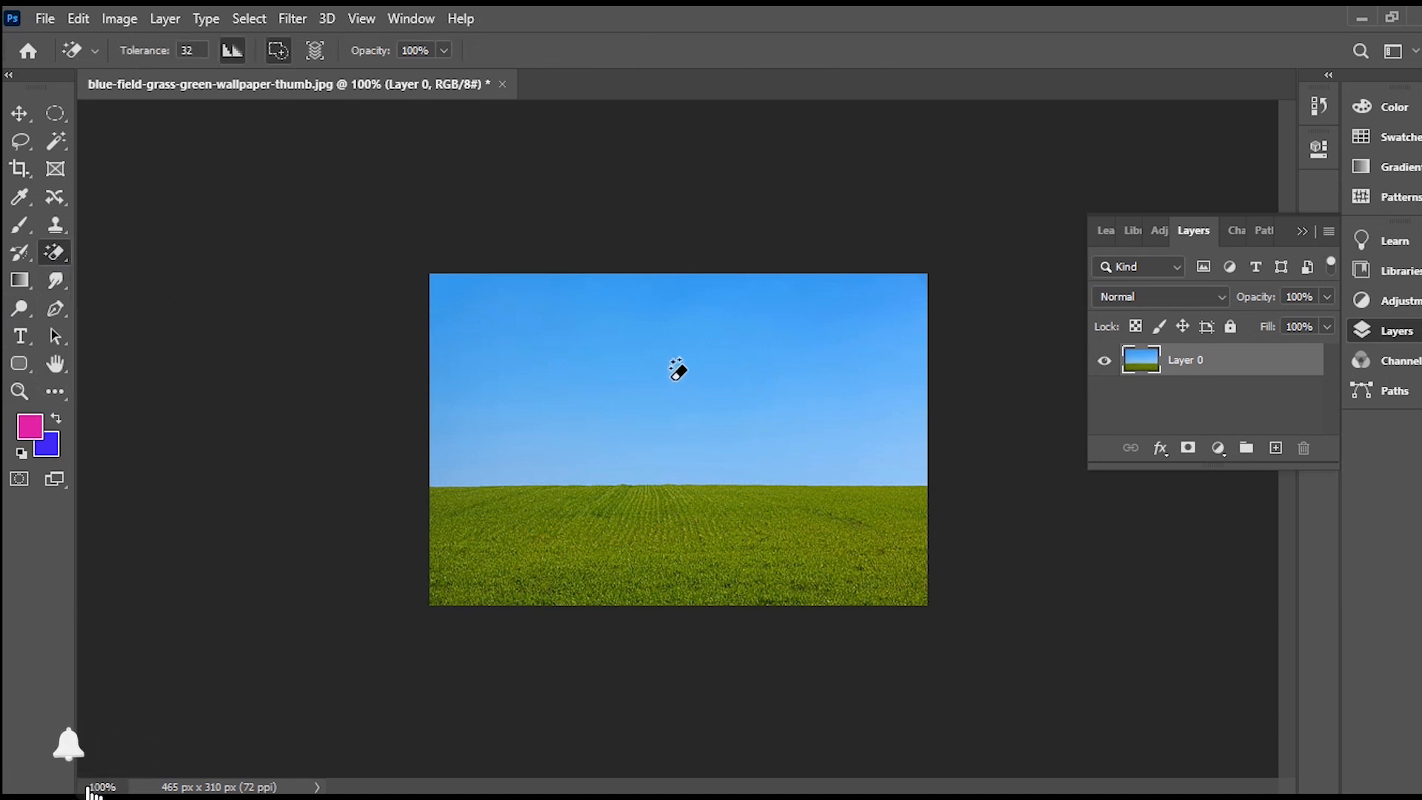
click(677, 368)
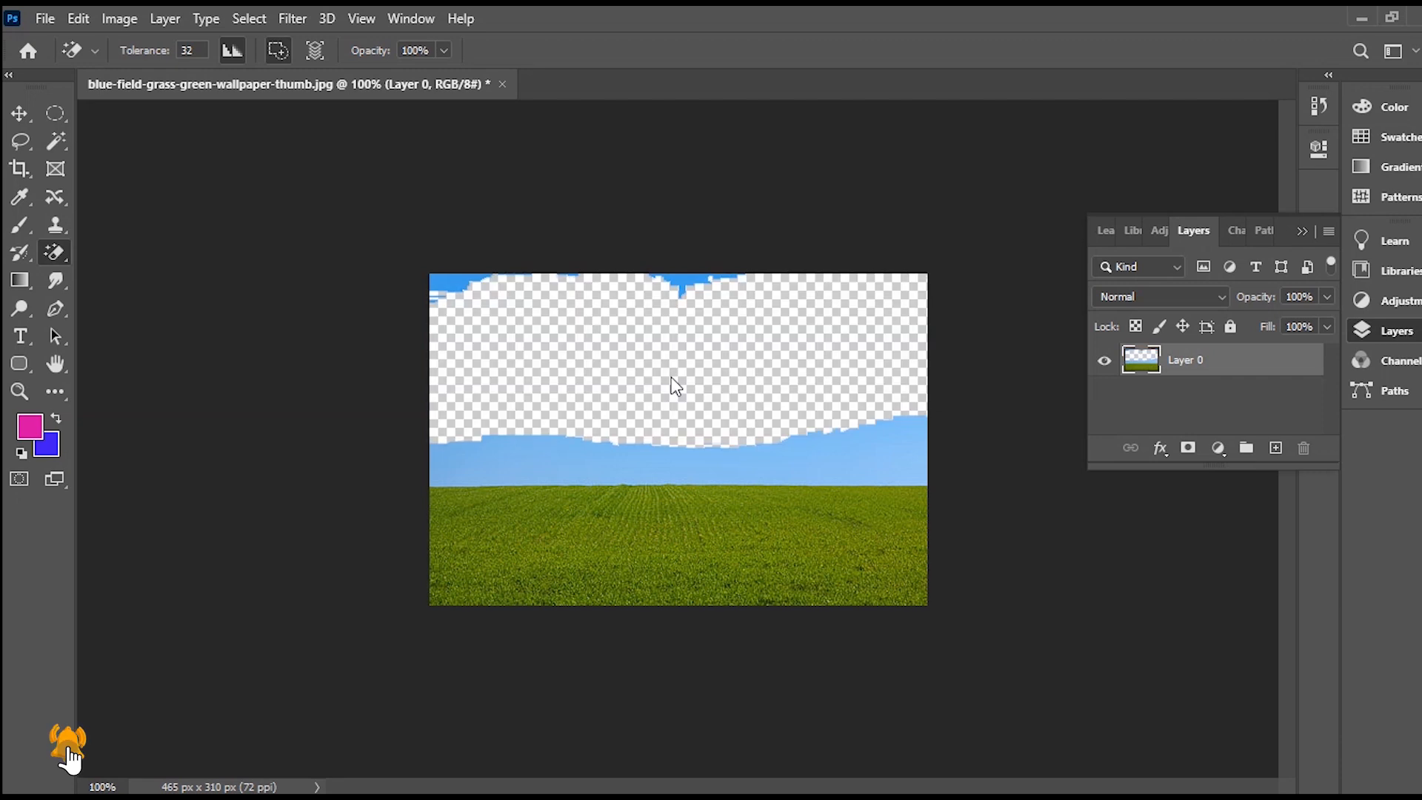
click(711, 459)
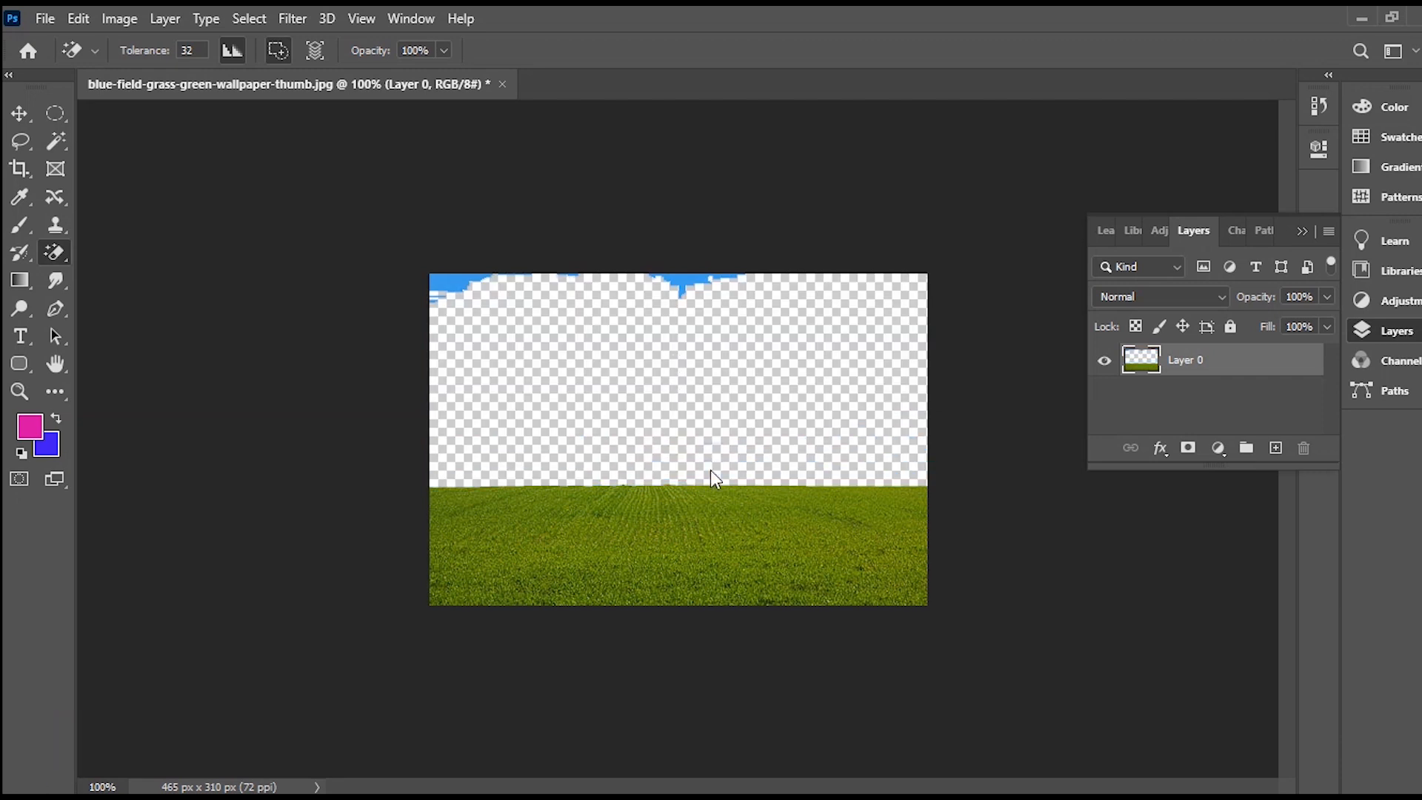
click(685, 282)
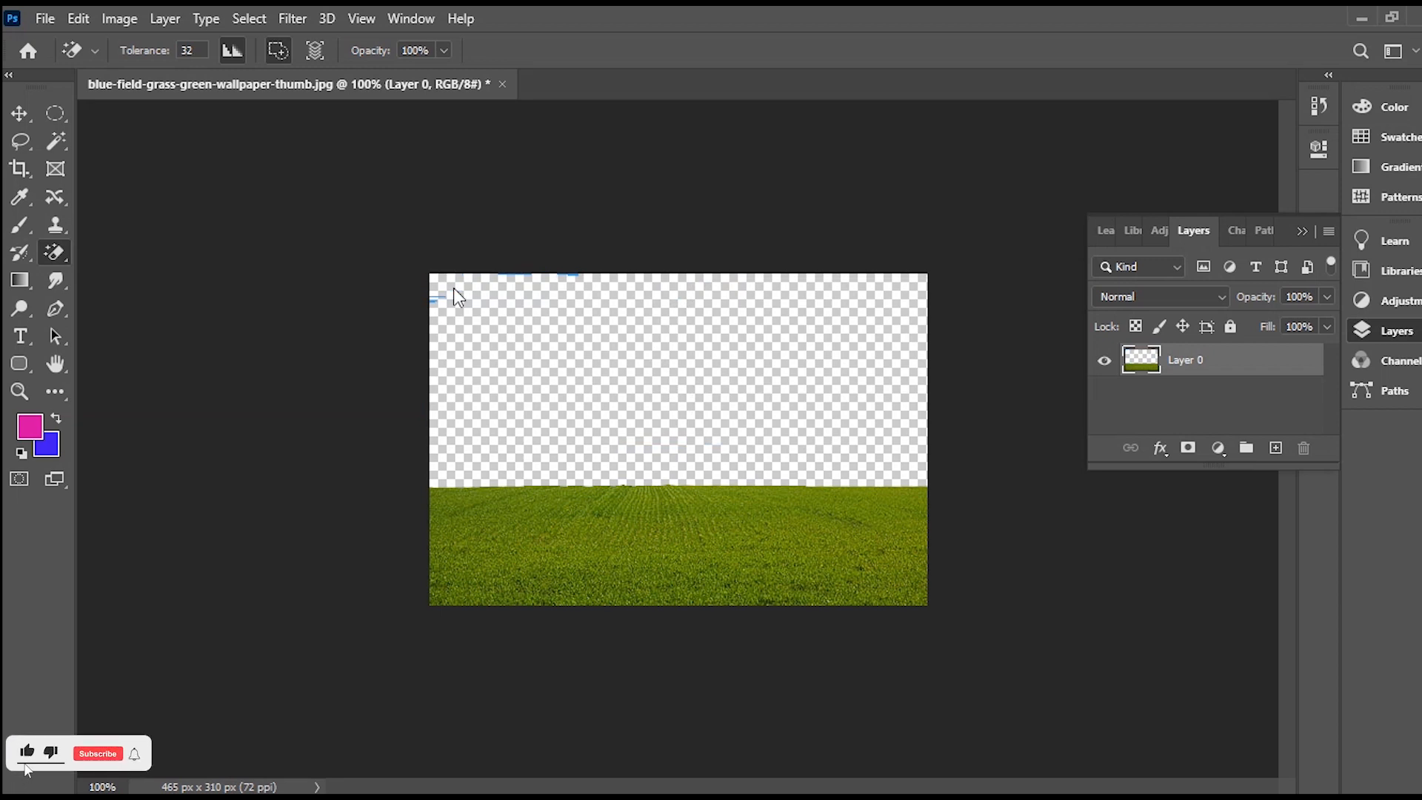
click(432, 303)
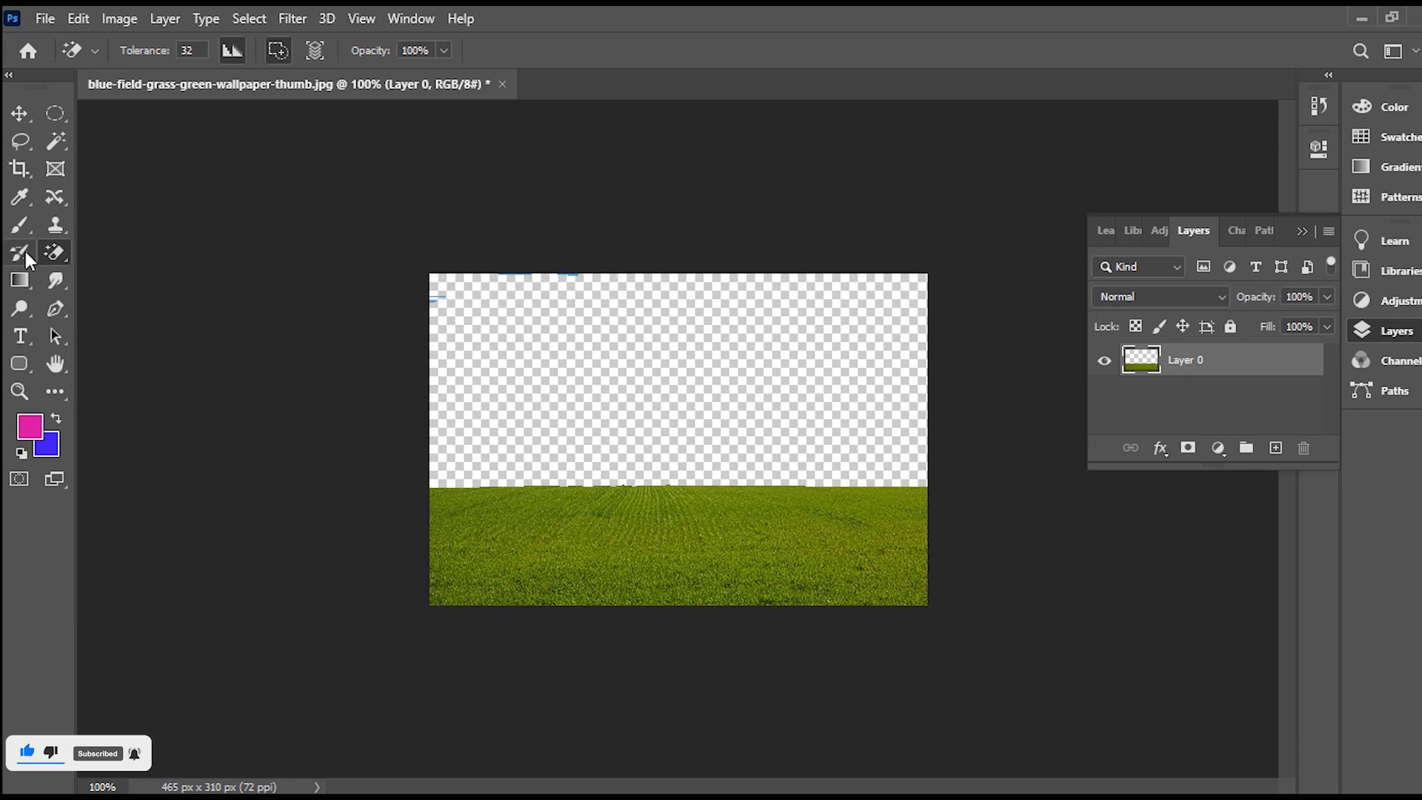
- Undo the Magic Eraser removals to restore the blue sky on Layer 0, leaving the Move tool active
right_click(56, 251)
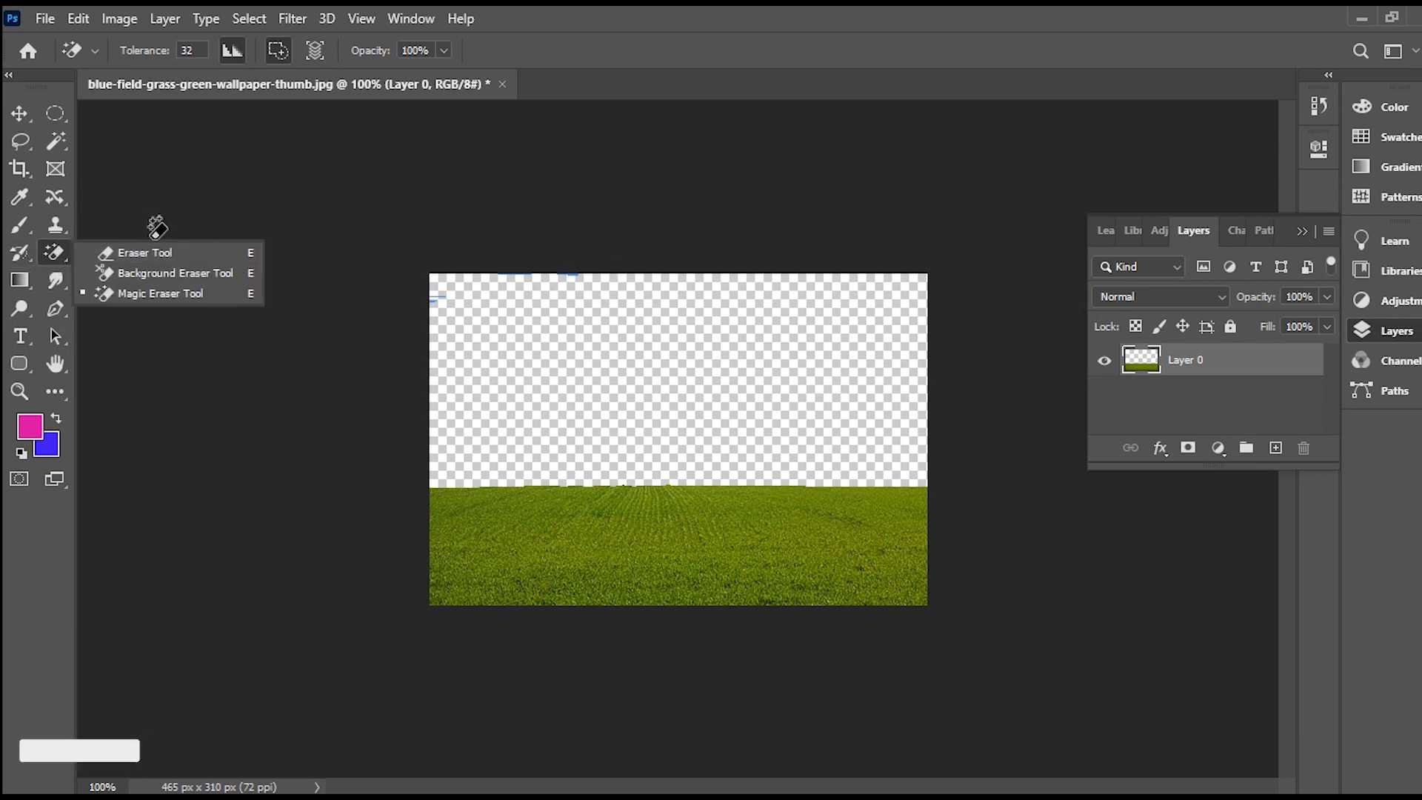
click(148, 252)
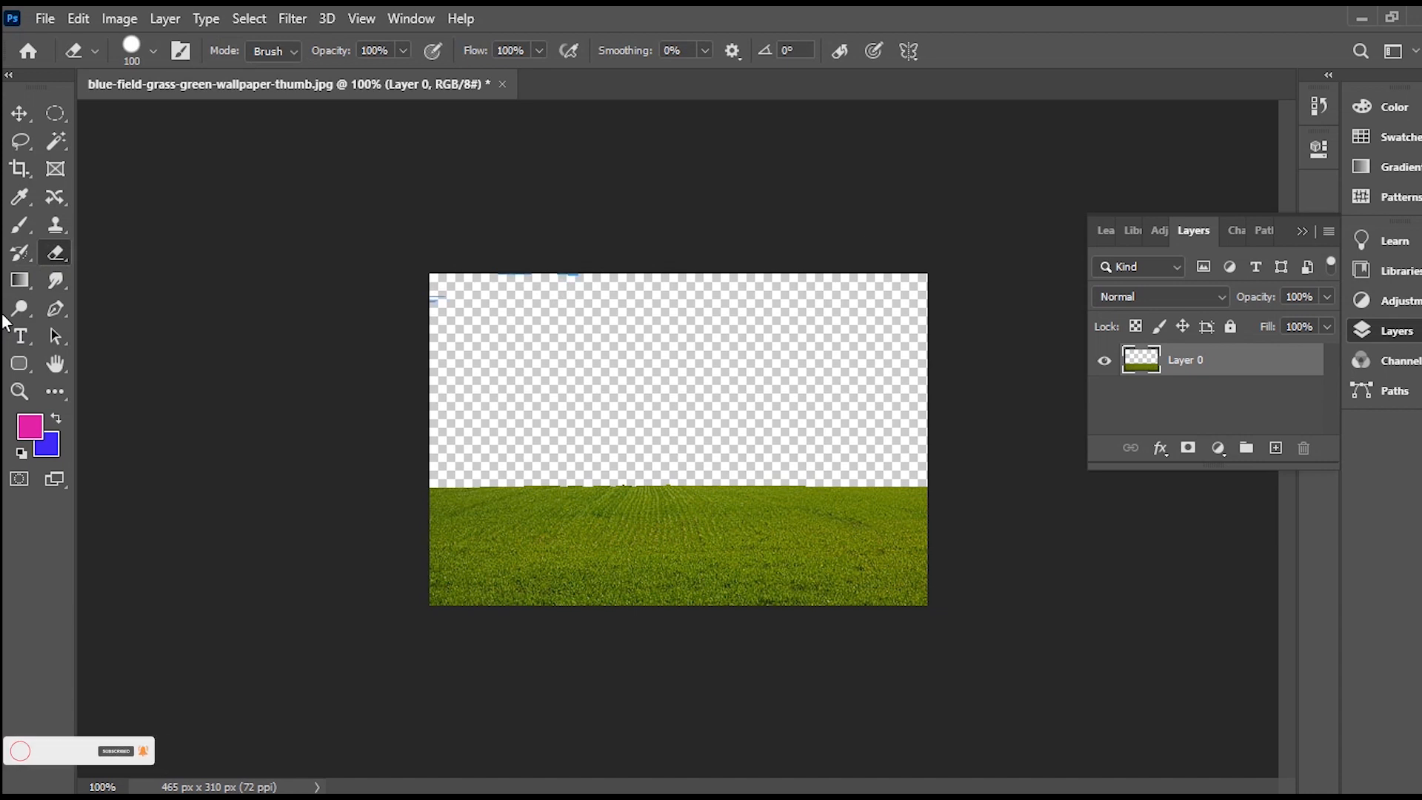
click(22, 115)
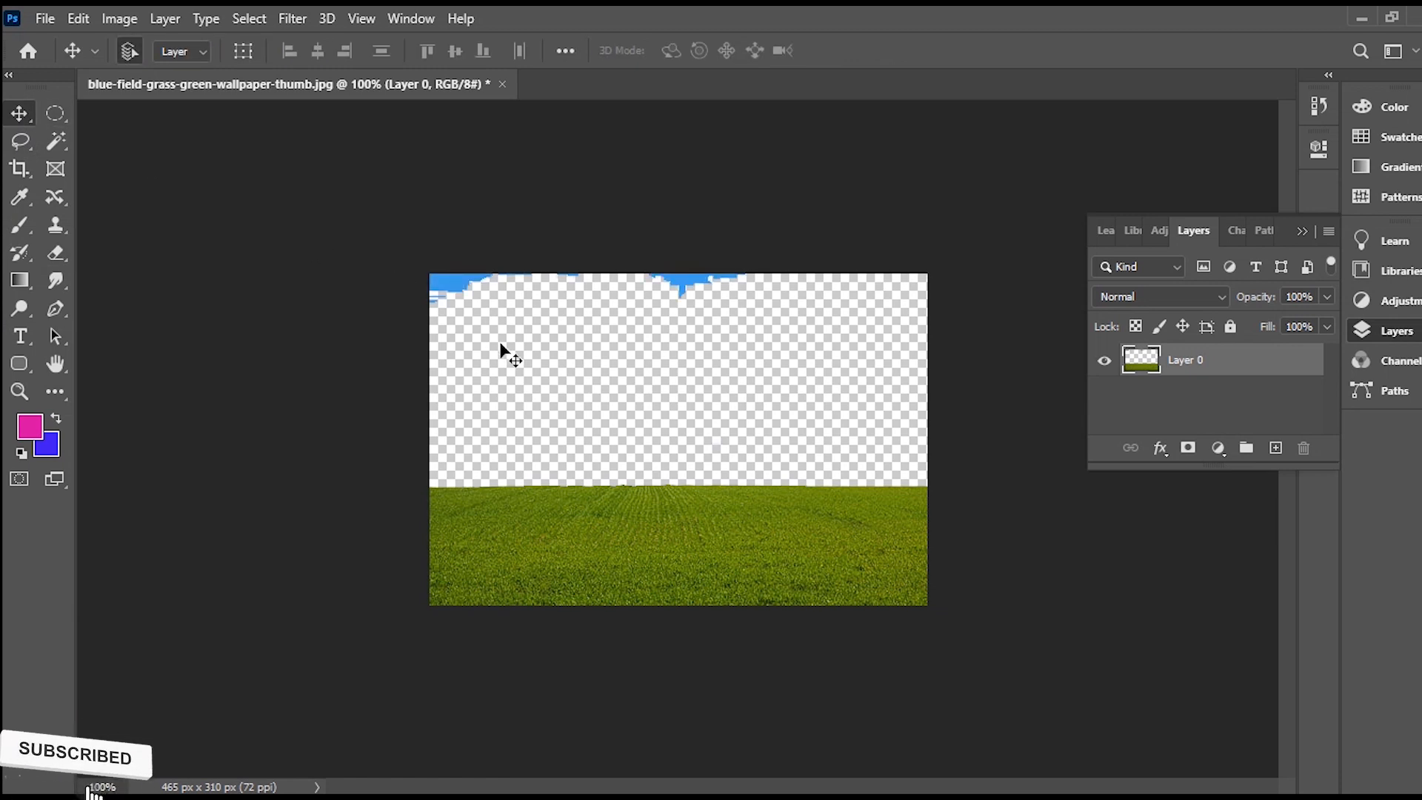
key(ctrl+z)
key(ctrl+z)
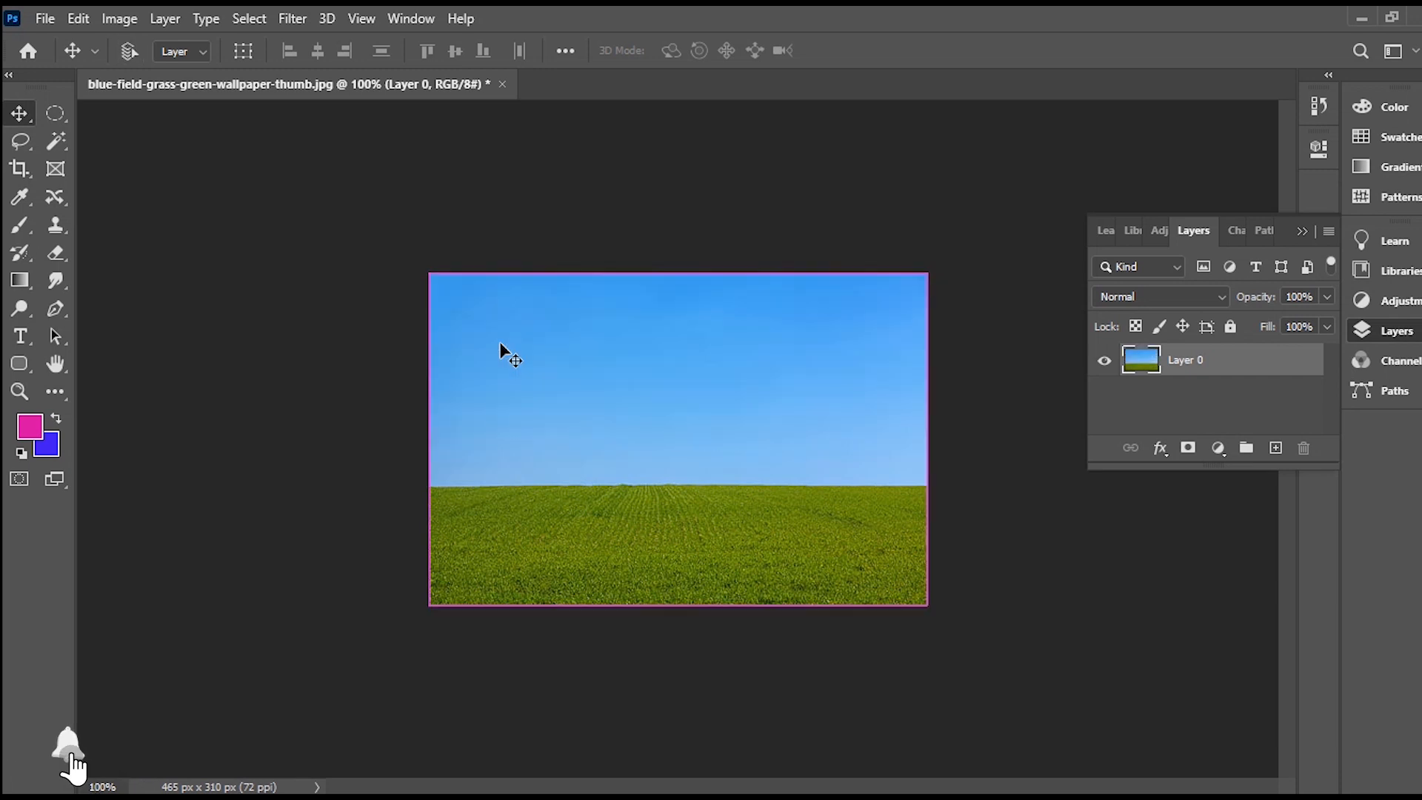
key(ctrl+shift+alt+n)
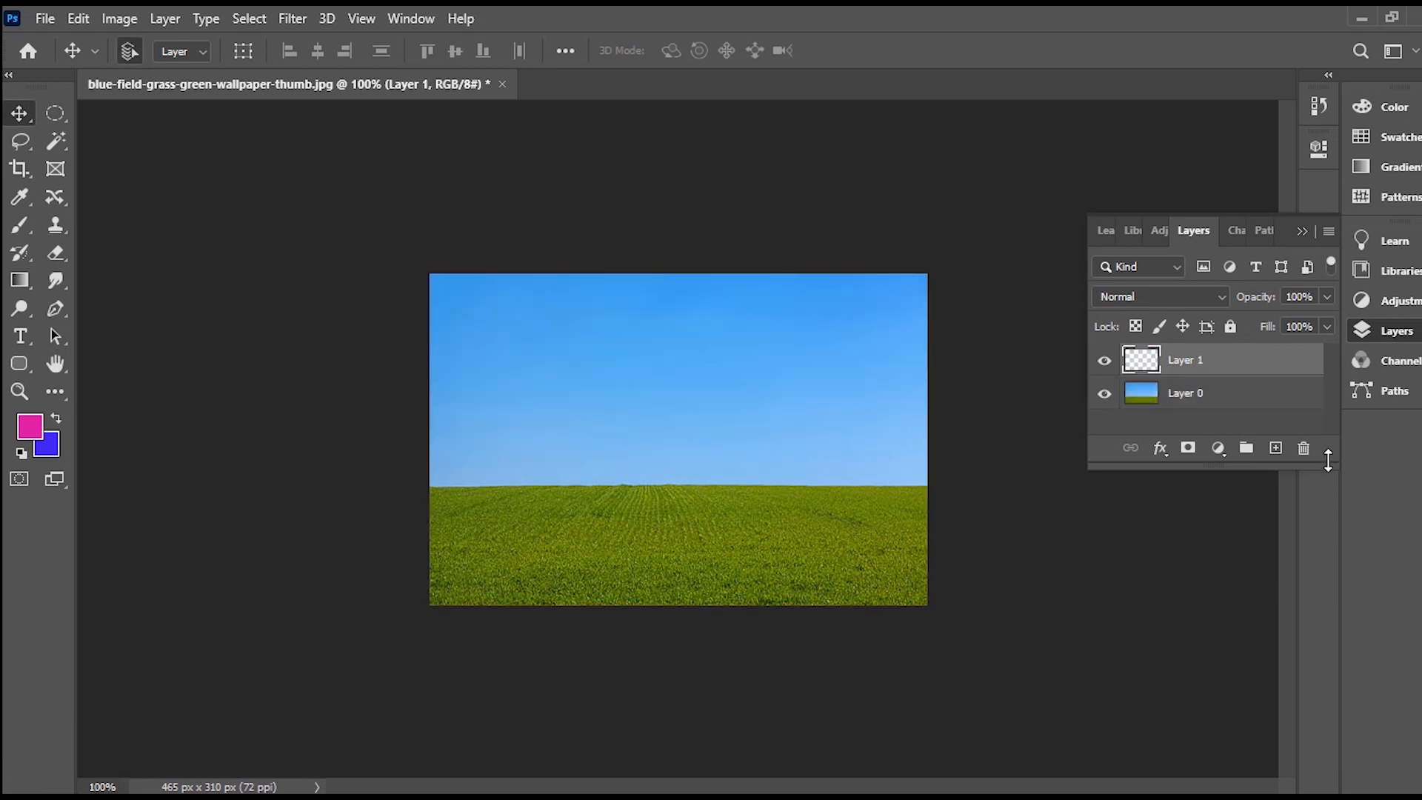
click(1305, 448)
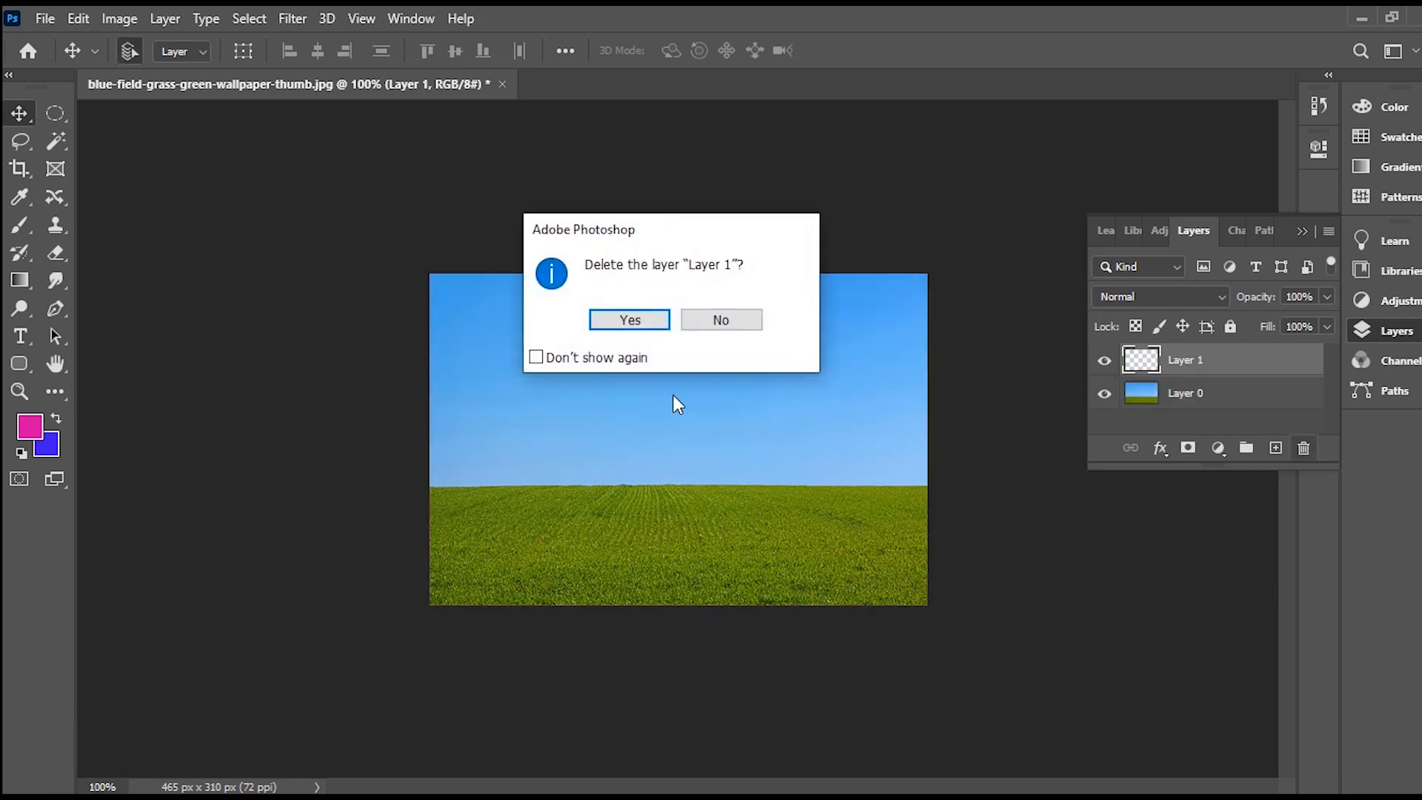
click(630, 320)
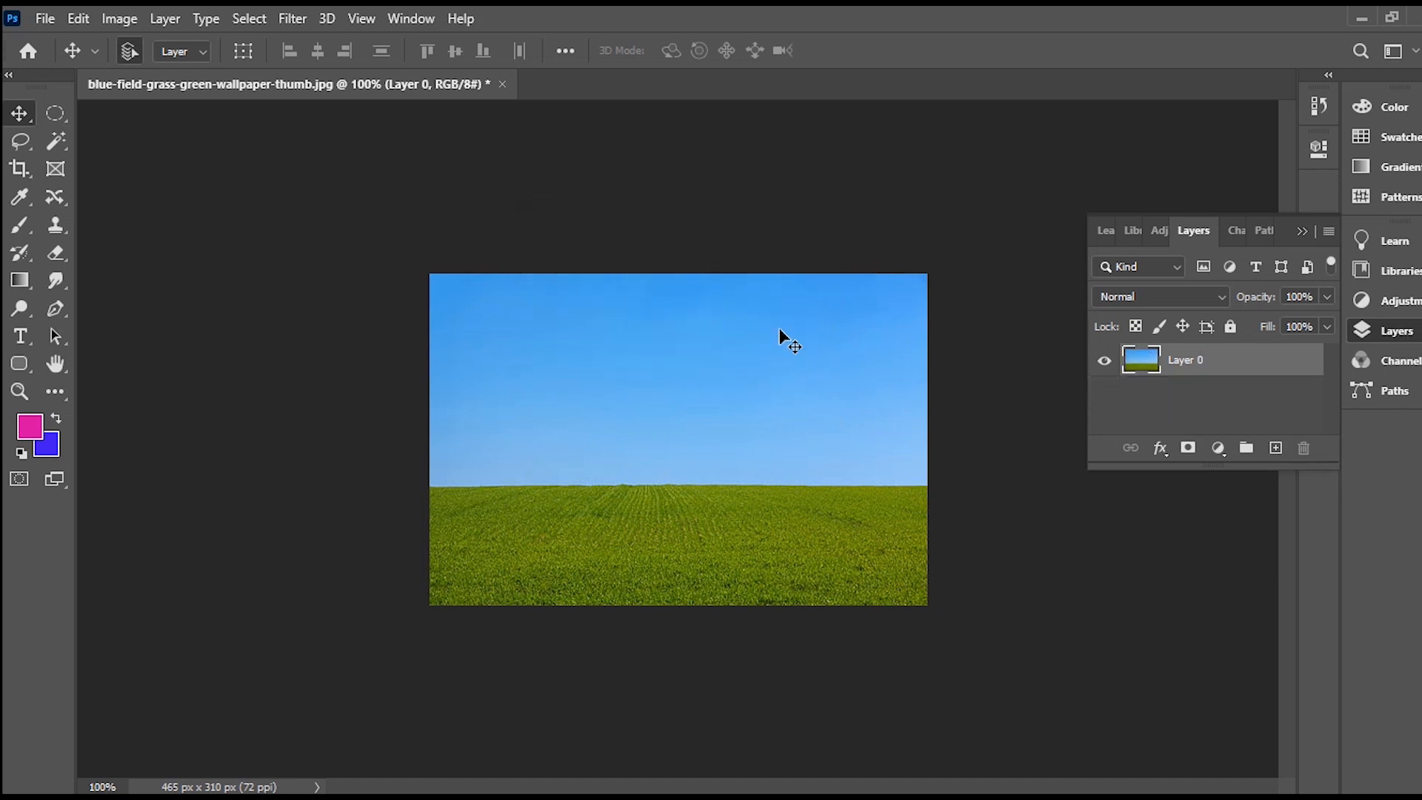
- Add a new layer filled with blue #2306d4 and place it beneath the photo on Layer 0
click(1275, 448)
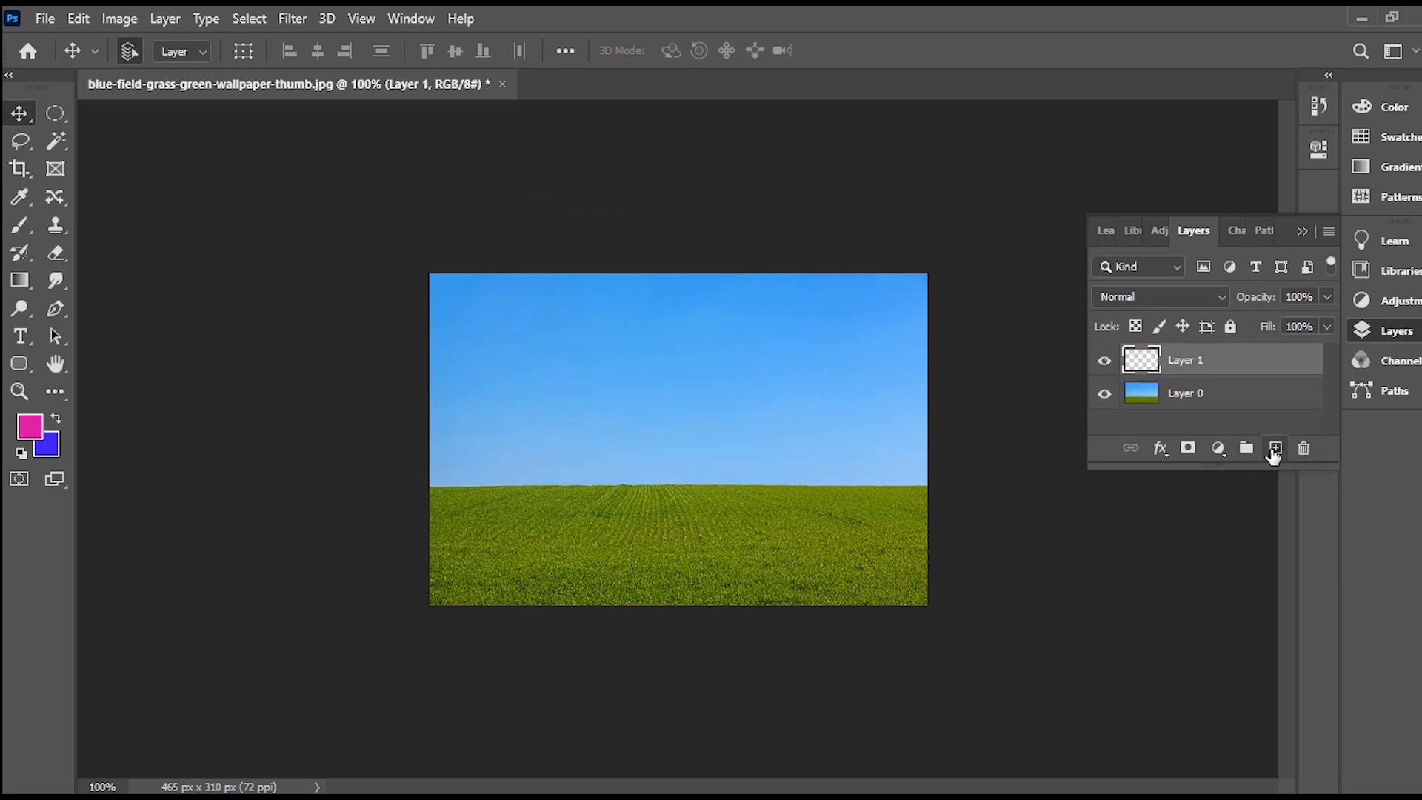
click(33, 429)
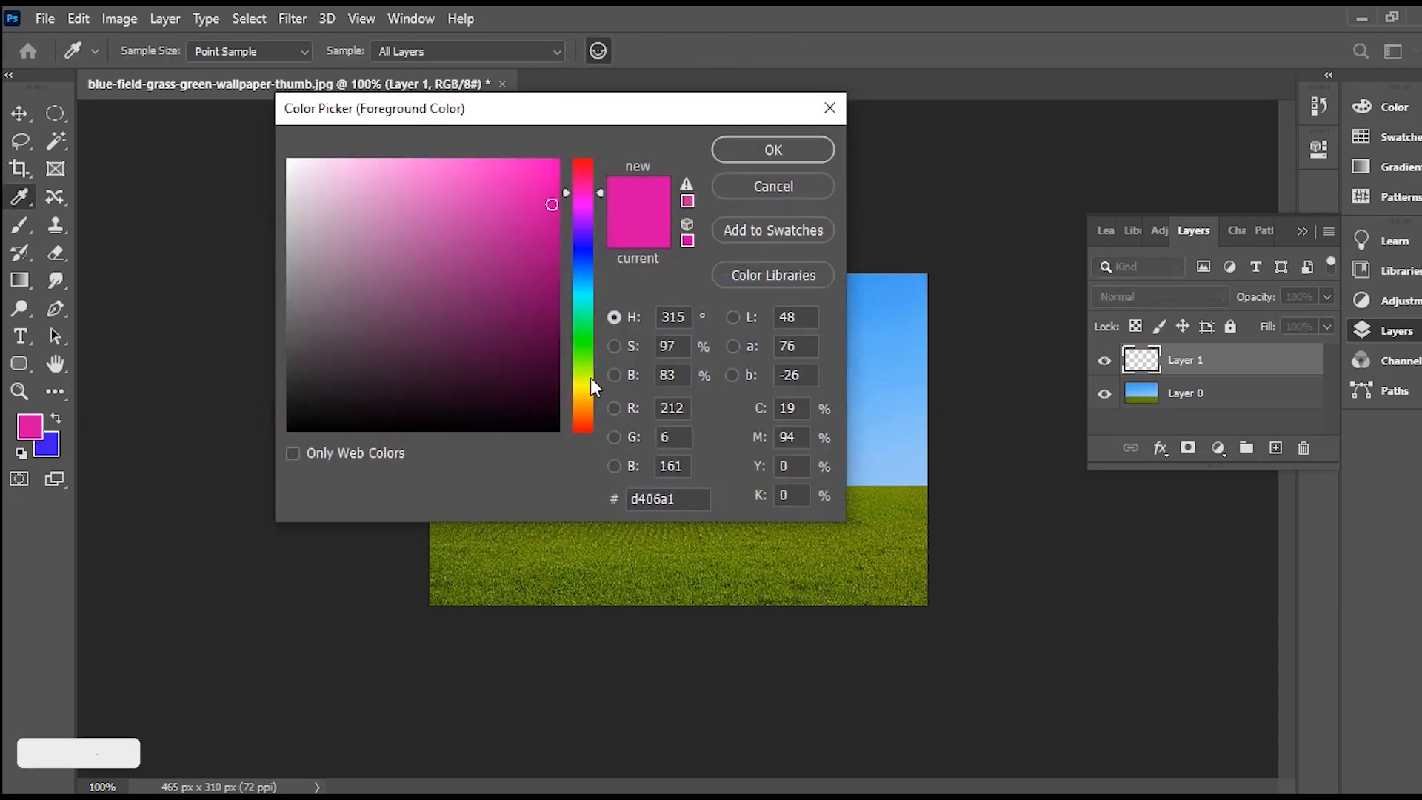
click(583, 382)
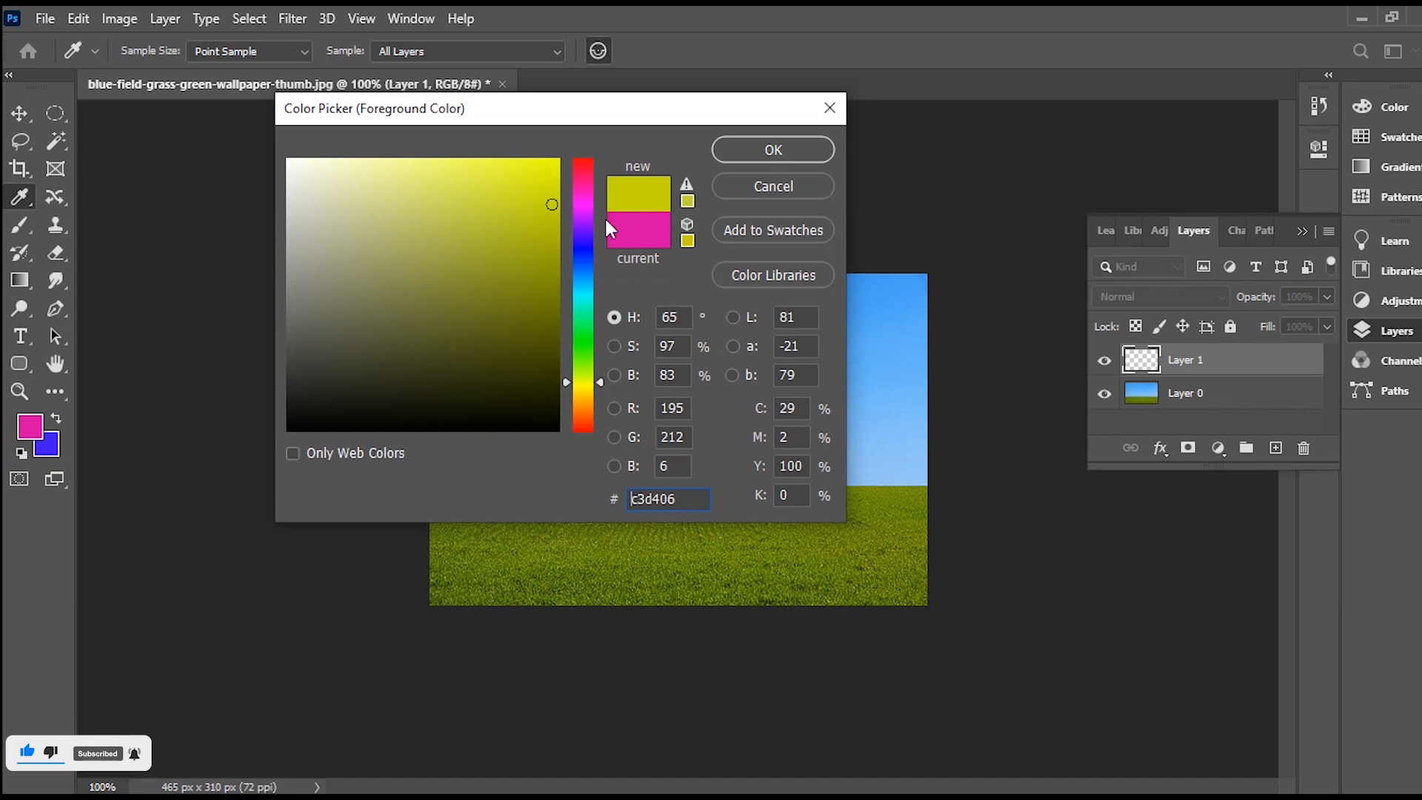
click(582, 242)
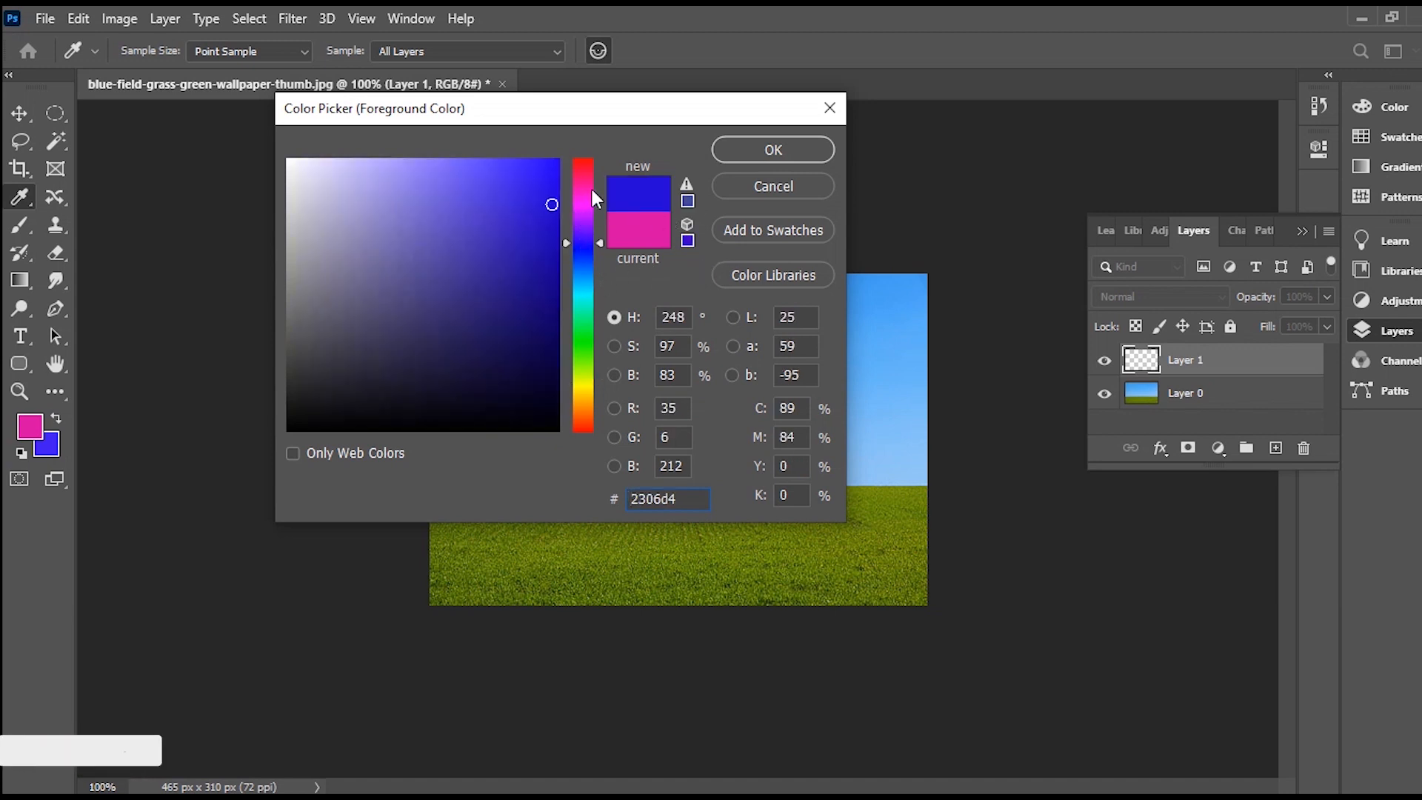
click(780, 148)
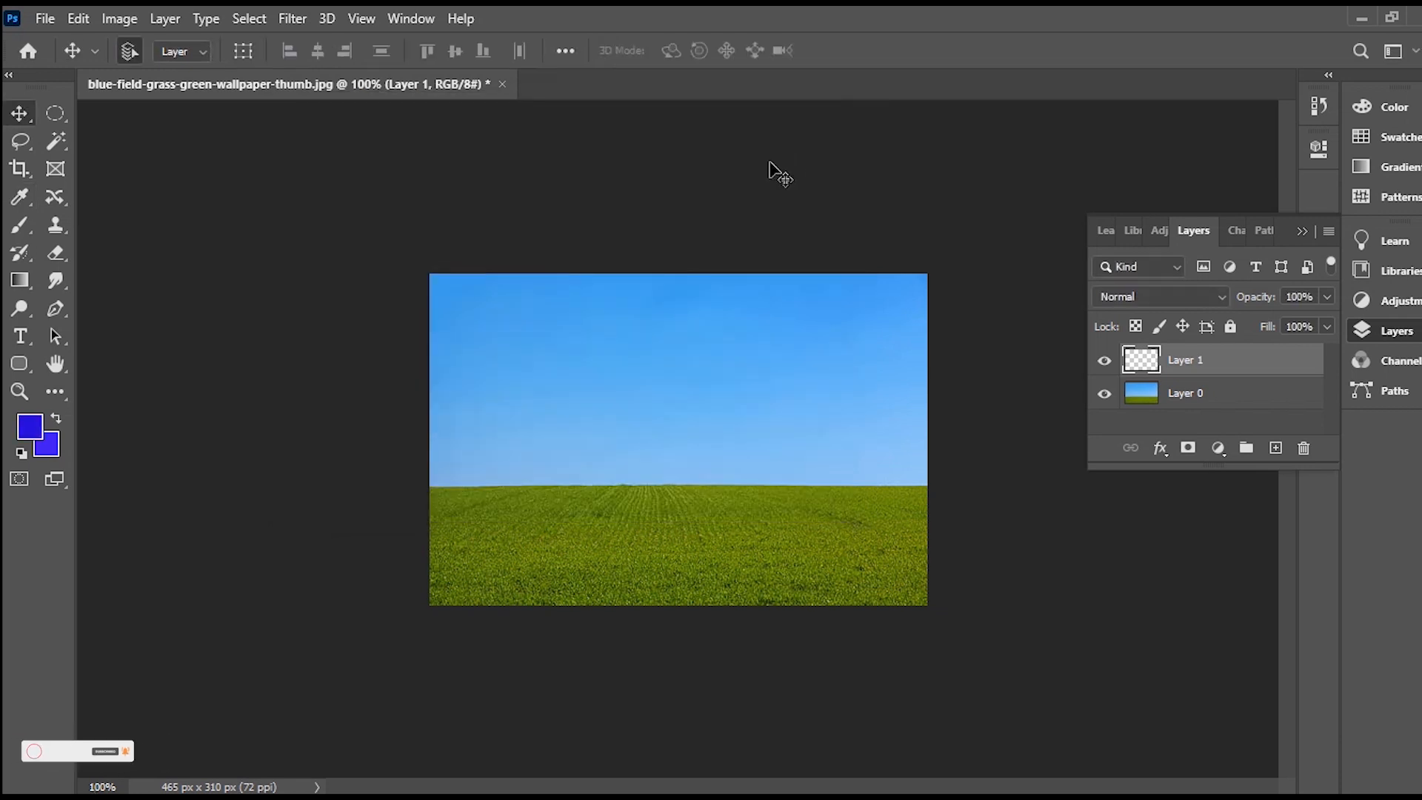
key(alt+BackSpace)
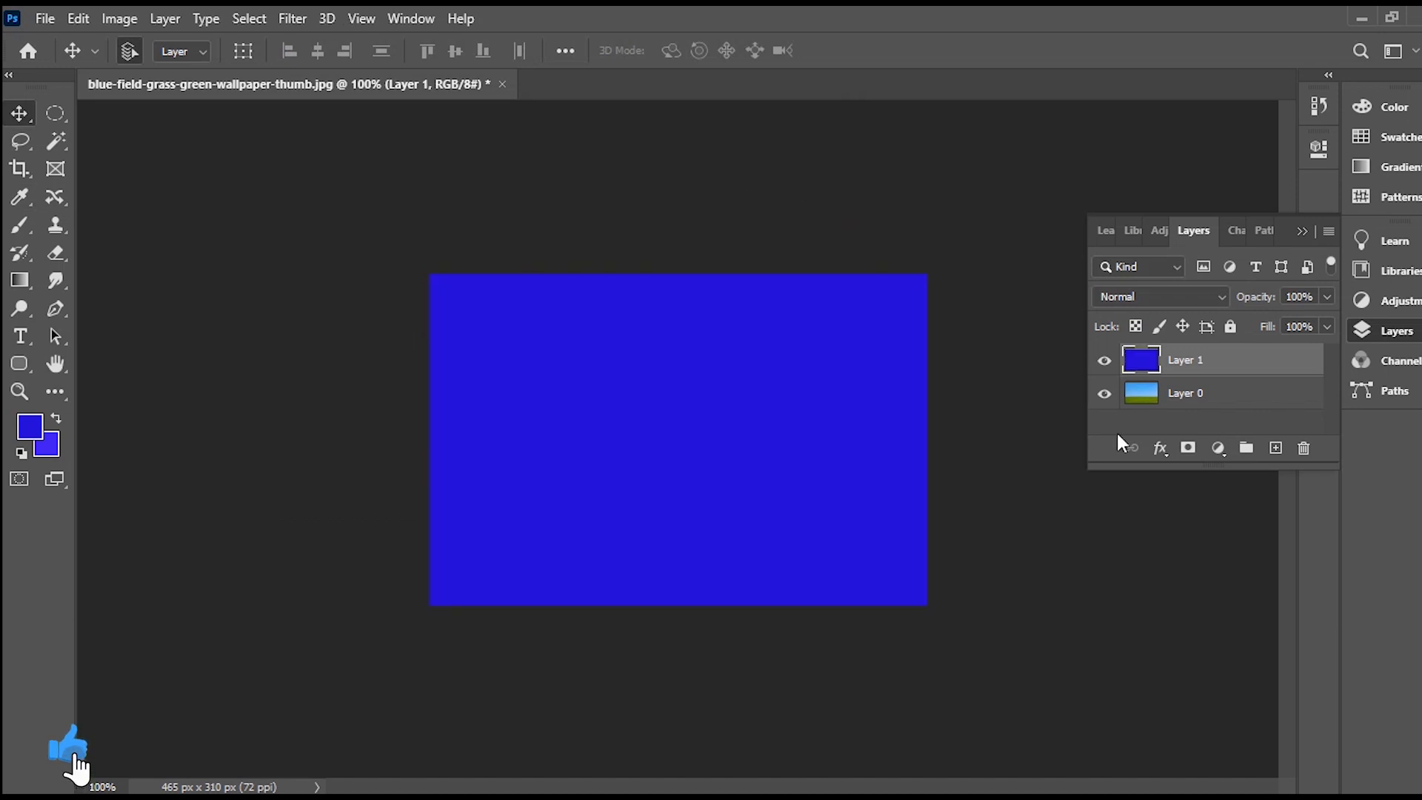
drag(1257, 363, 1253, 417)
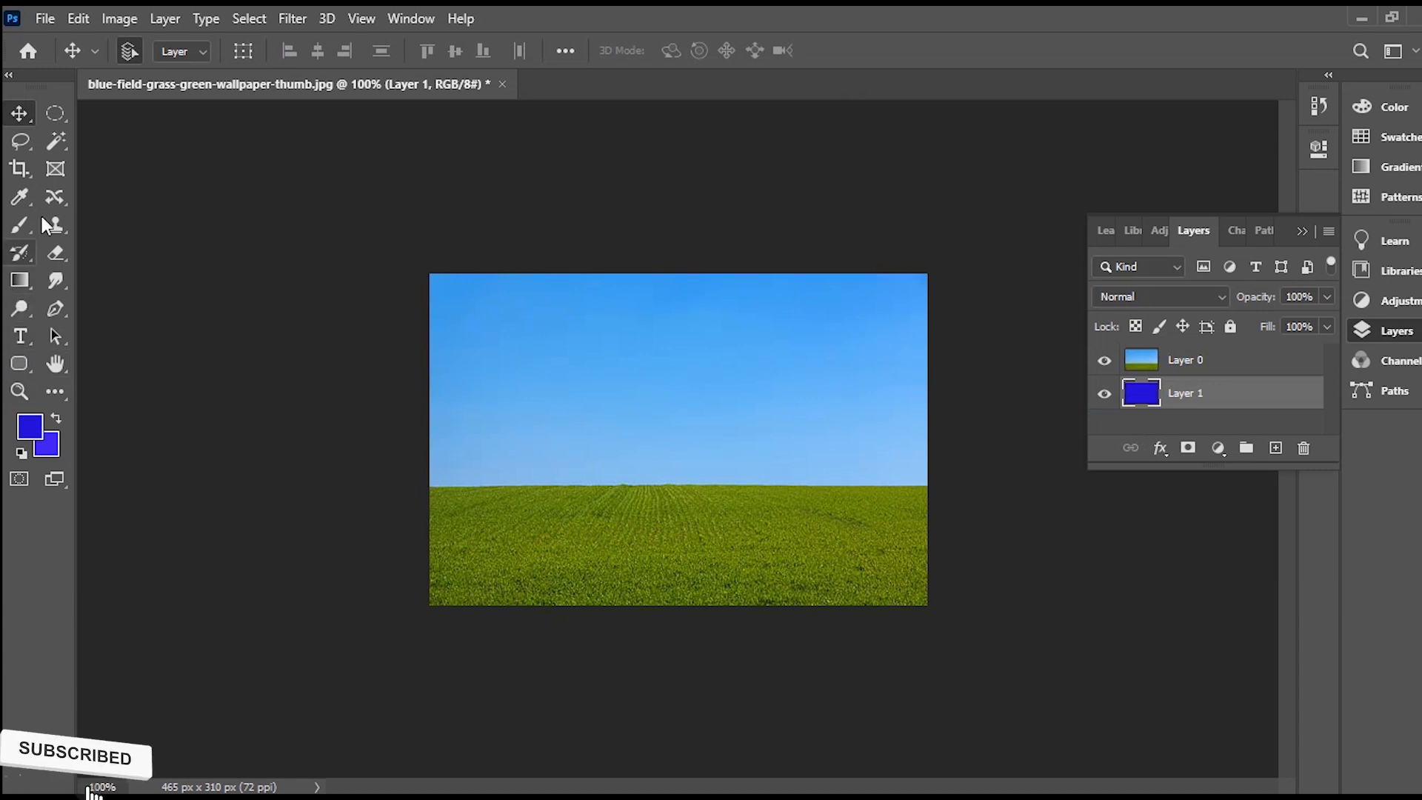
- Switch to the Eraser tool and add an empty layer above Layer 0
click(58, 254)
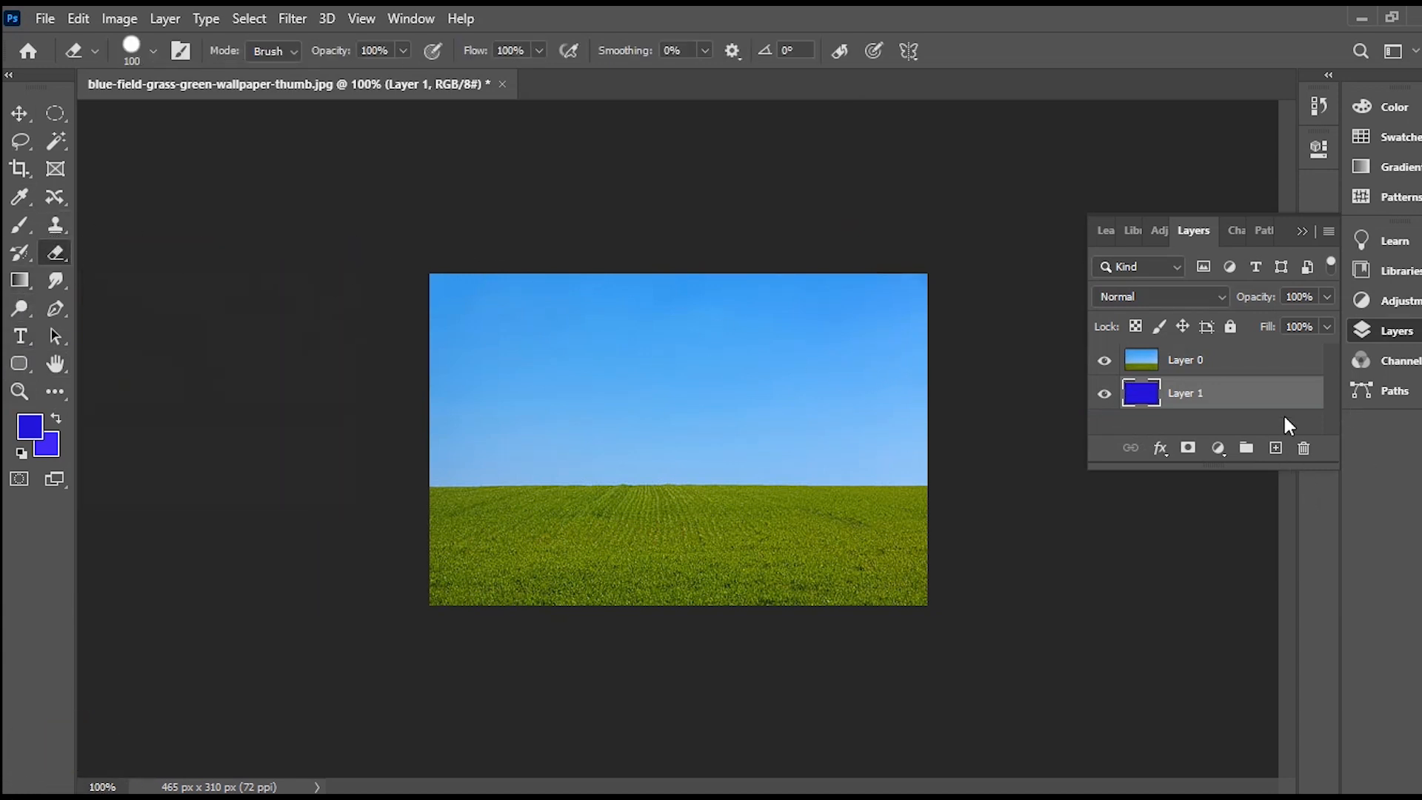
click(1260, 361)
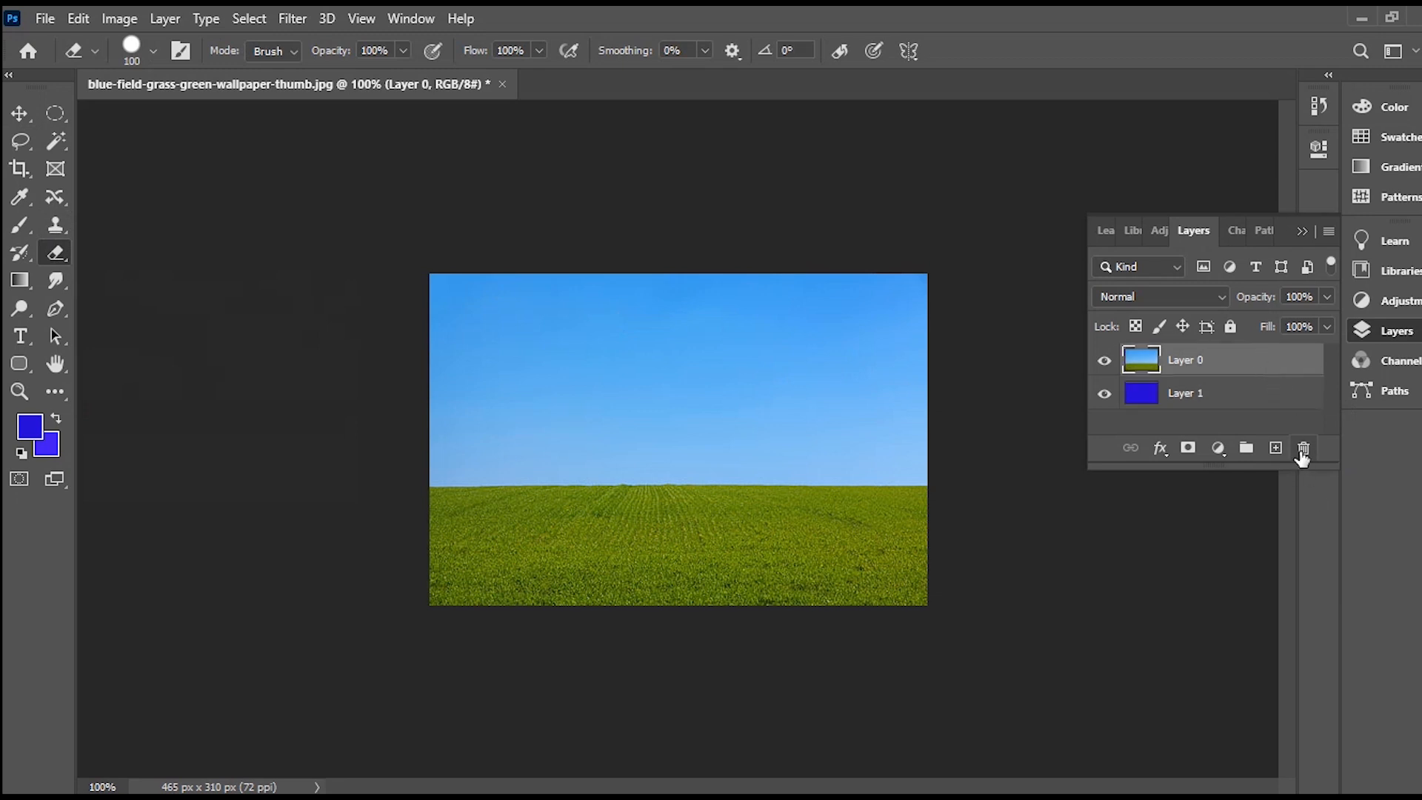
click(1276, 448)
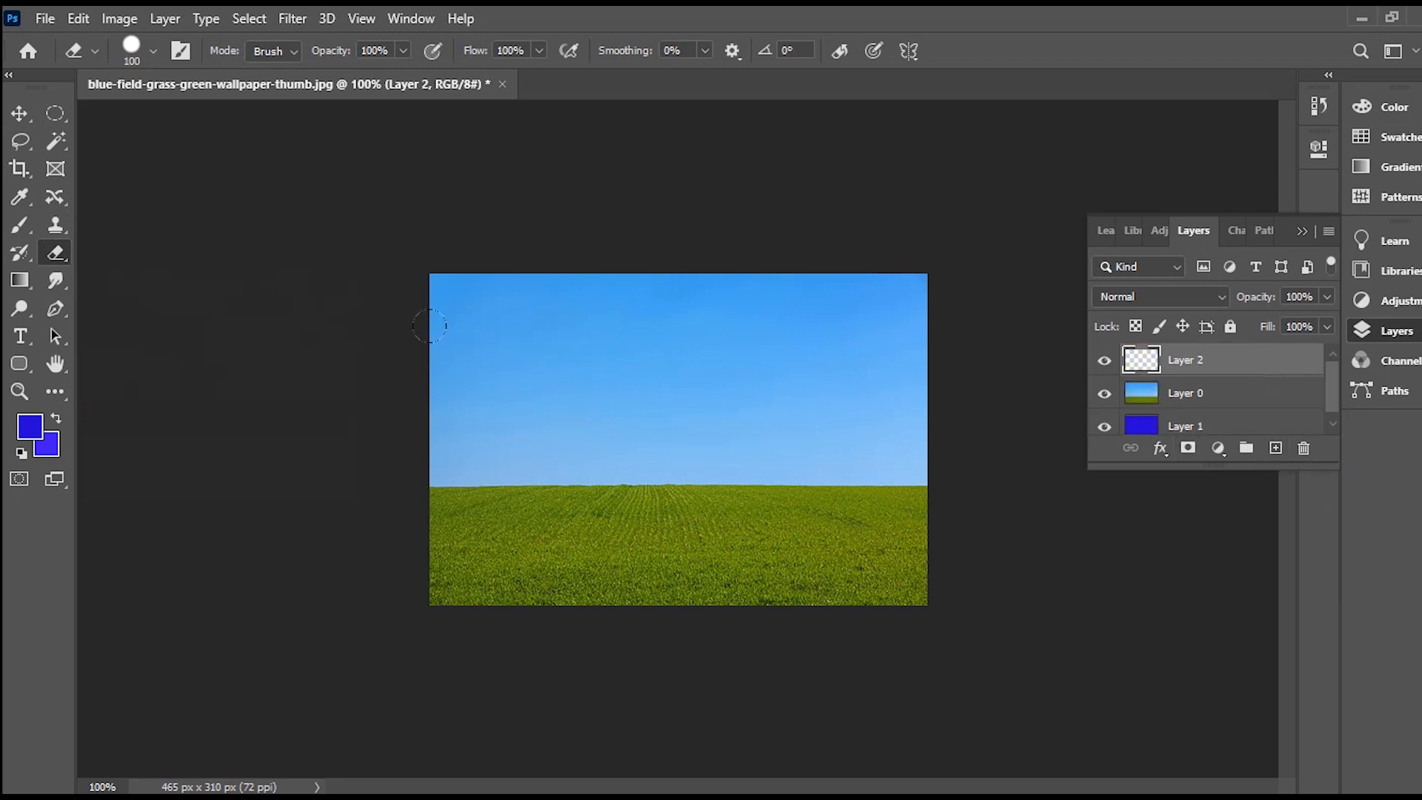
- Try erasing the upper part of the sky on Layer 0 with the Eraser tool, and undo it
click(1252, 394)
mouse_move(949, 368)
mouse_down()
mouse_move(905, 341)
mouse_move(153, 349)
mouse_move(787, 318)
mouse_move(696, 296)
mouse_move(459, 302)
mouse_move(896, 254)
mouse_move(222, 260)
mouse_up()
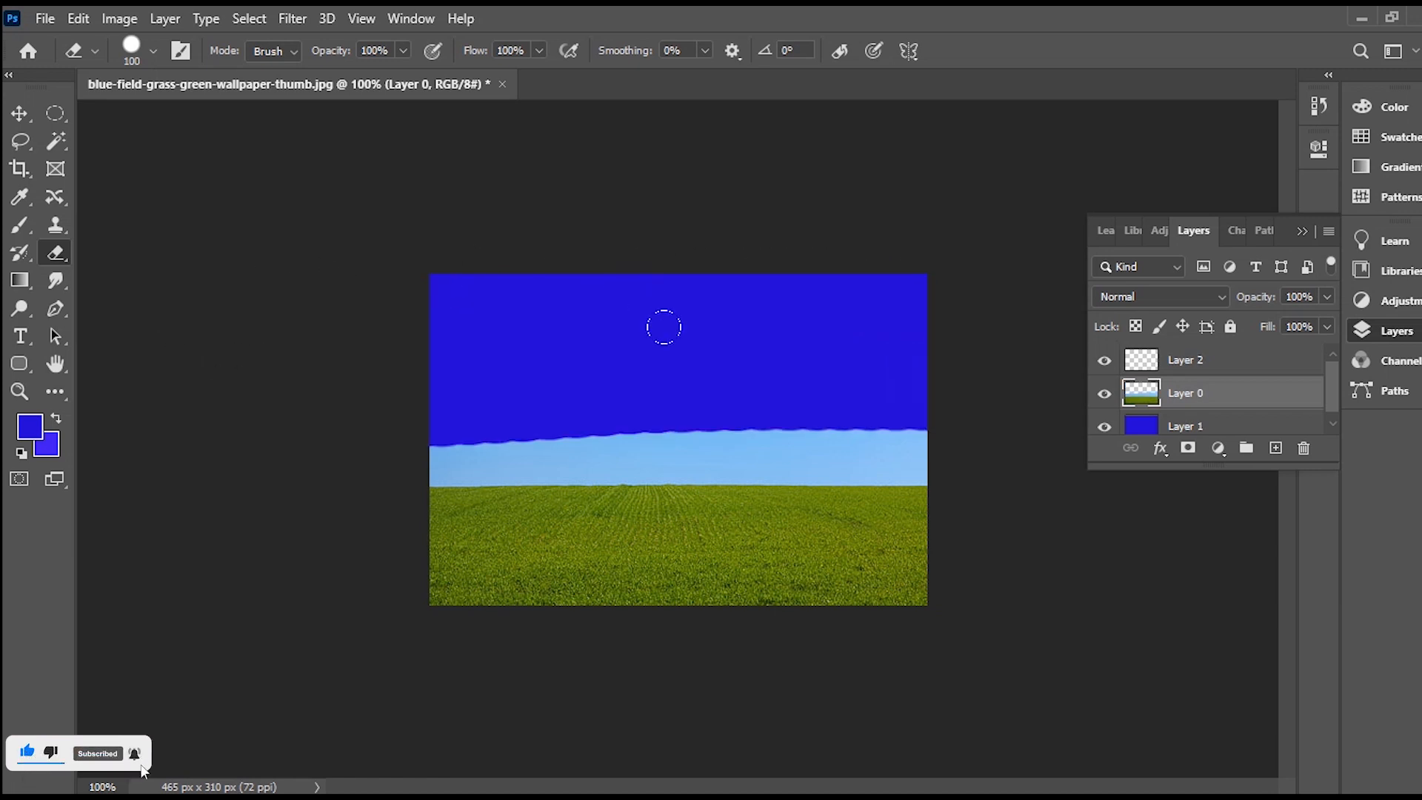
key(ctrl+z)
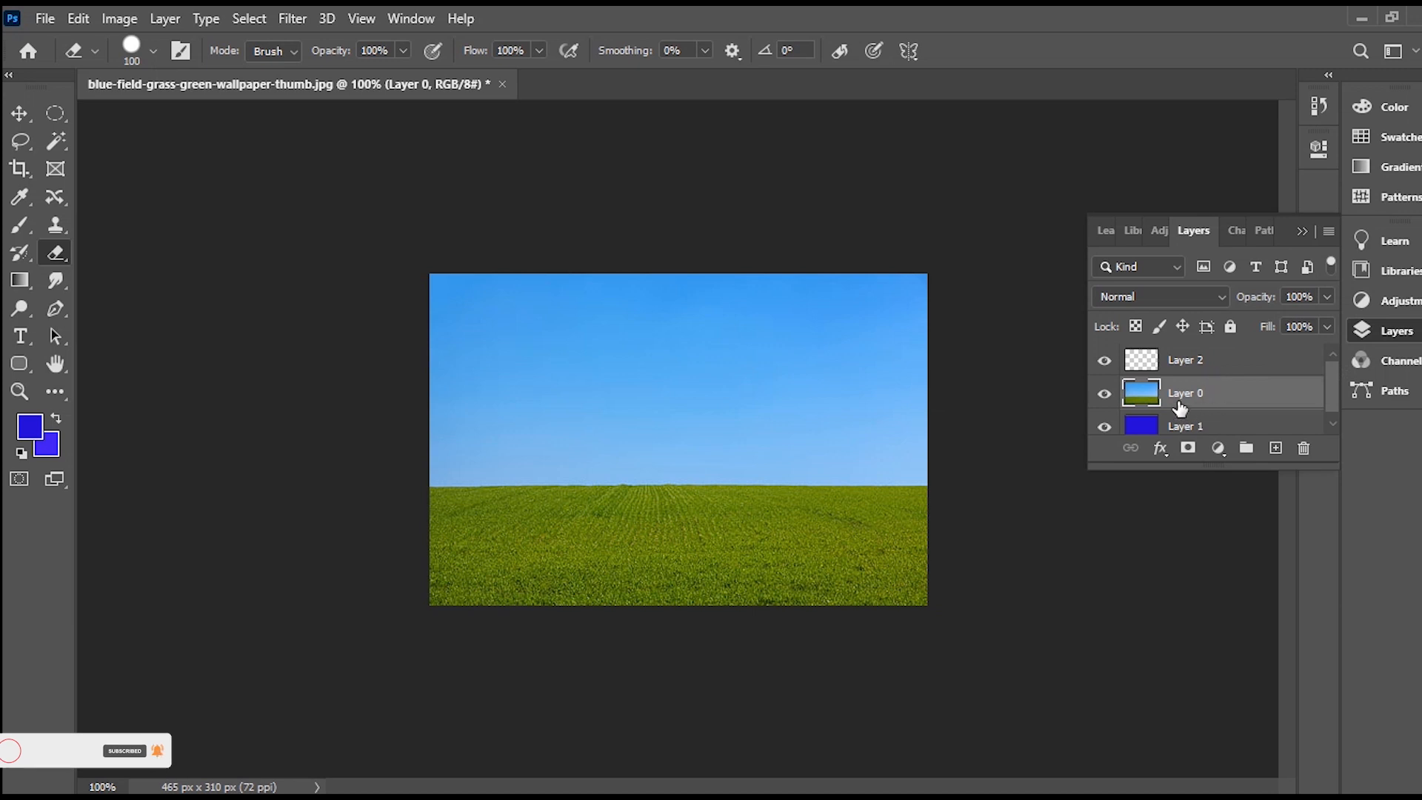
- Try removing the sky from Layer 0 with the Magic Eraser tool at tolerance 32, undo it and return to the Eraser tool
right_click(57, 254)
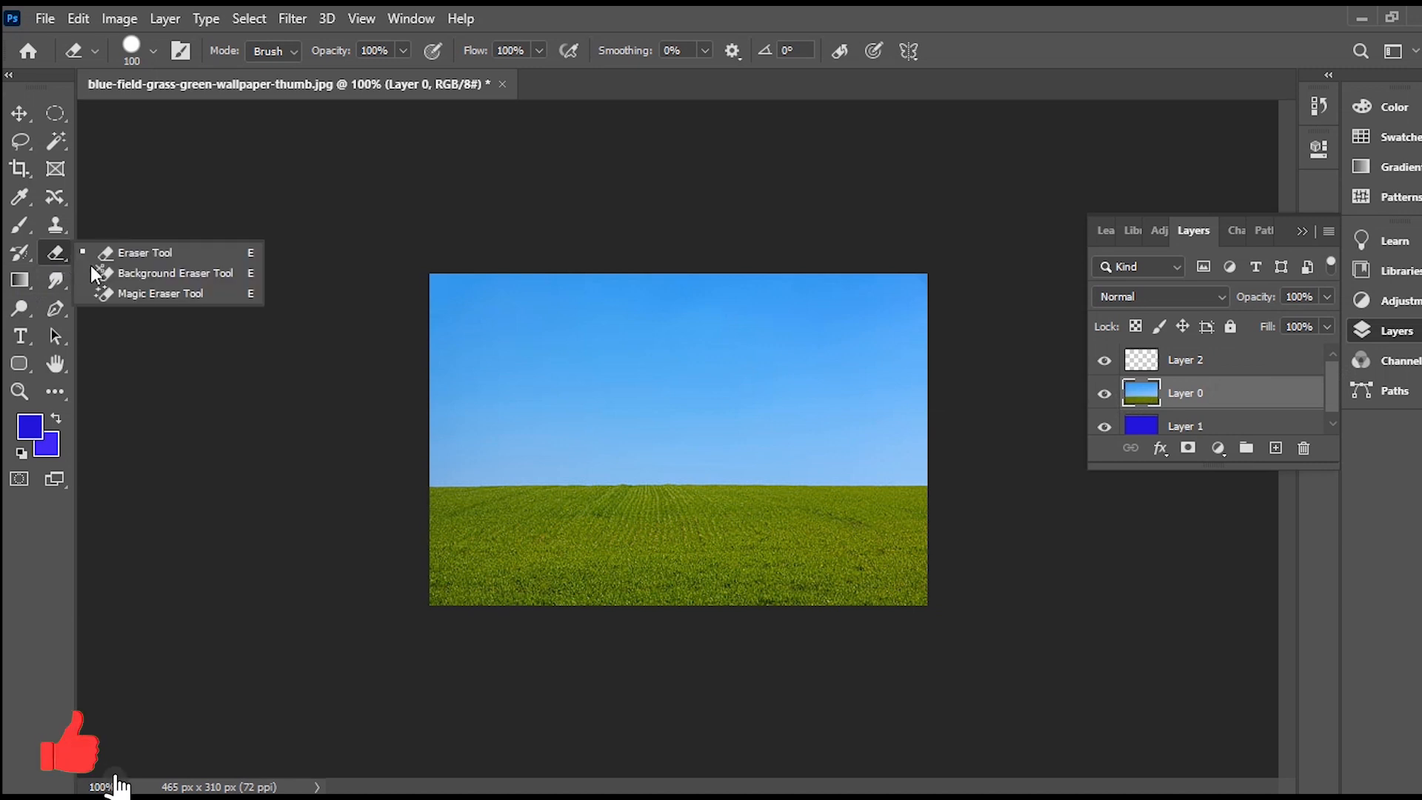
click(186, 280)
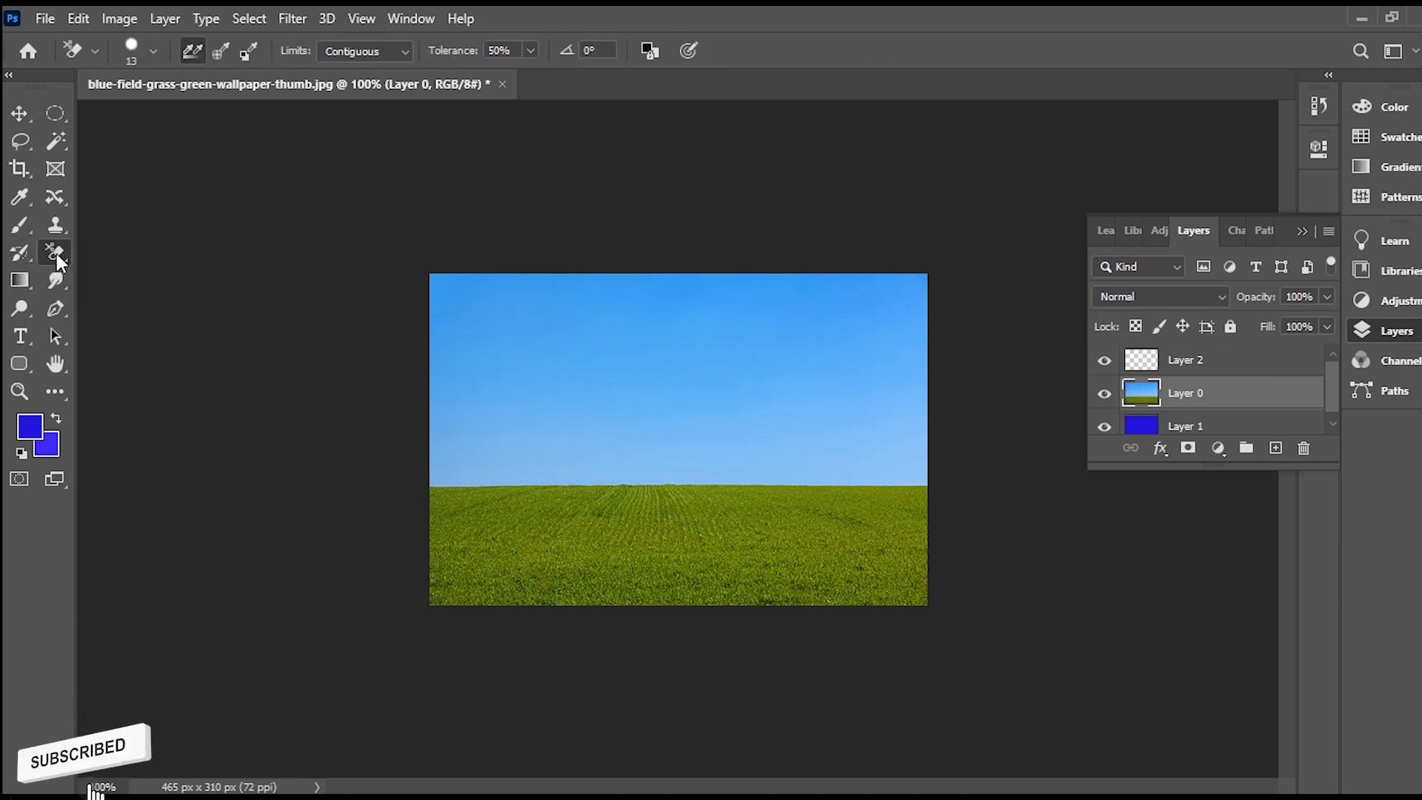
right_click(56, 255)
click(156, 293)
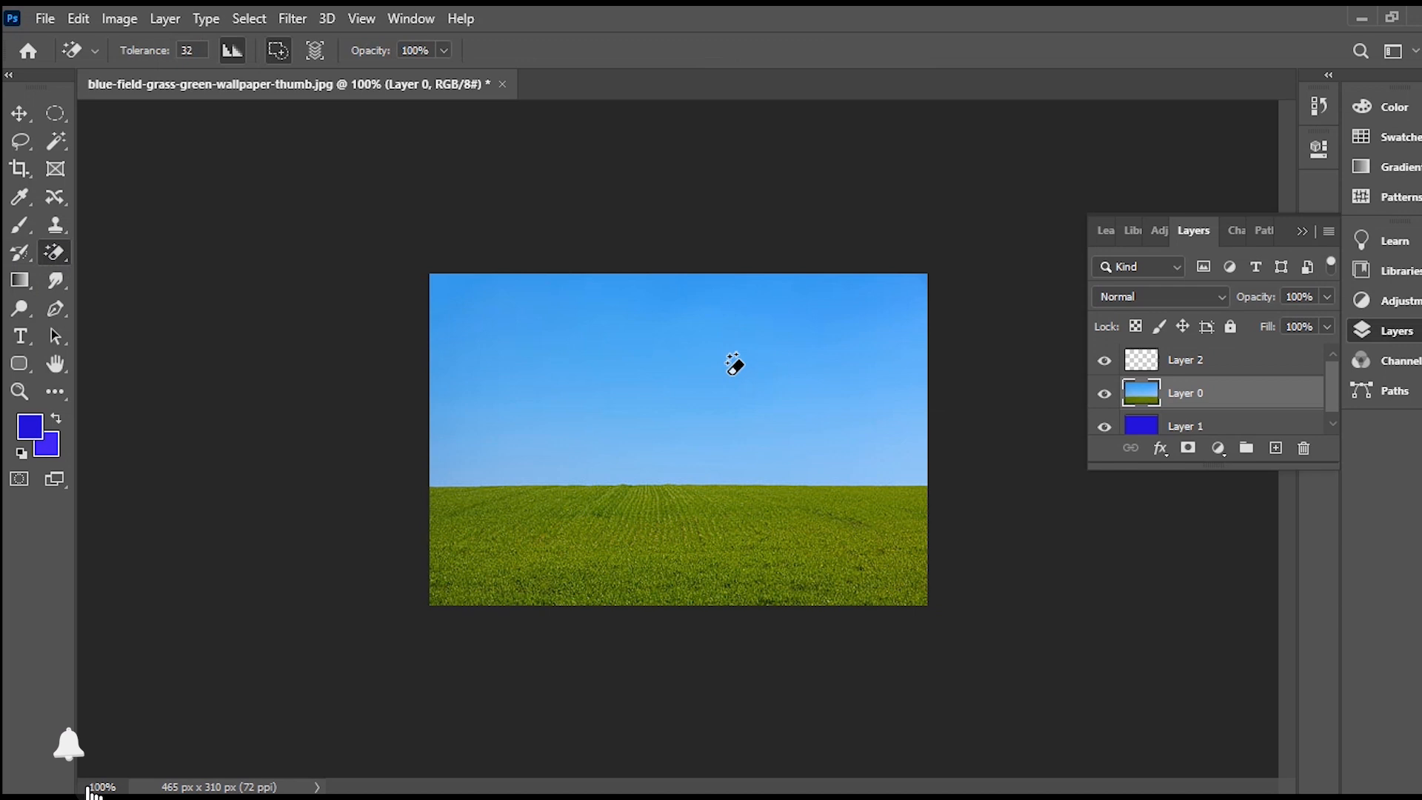
click(655, 380)
click(830, 459)
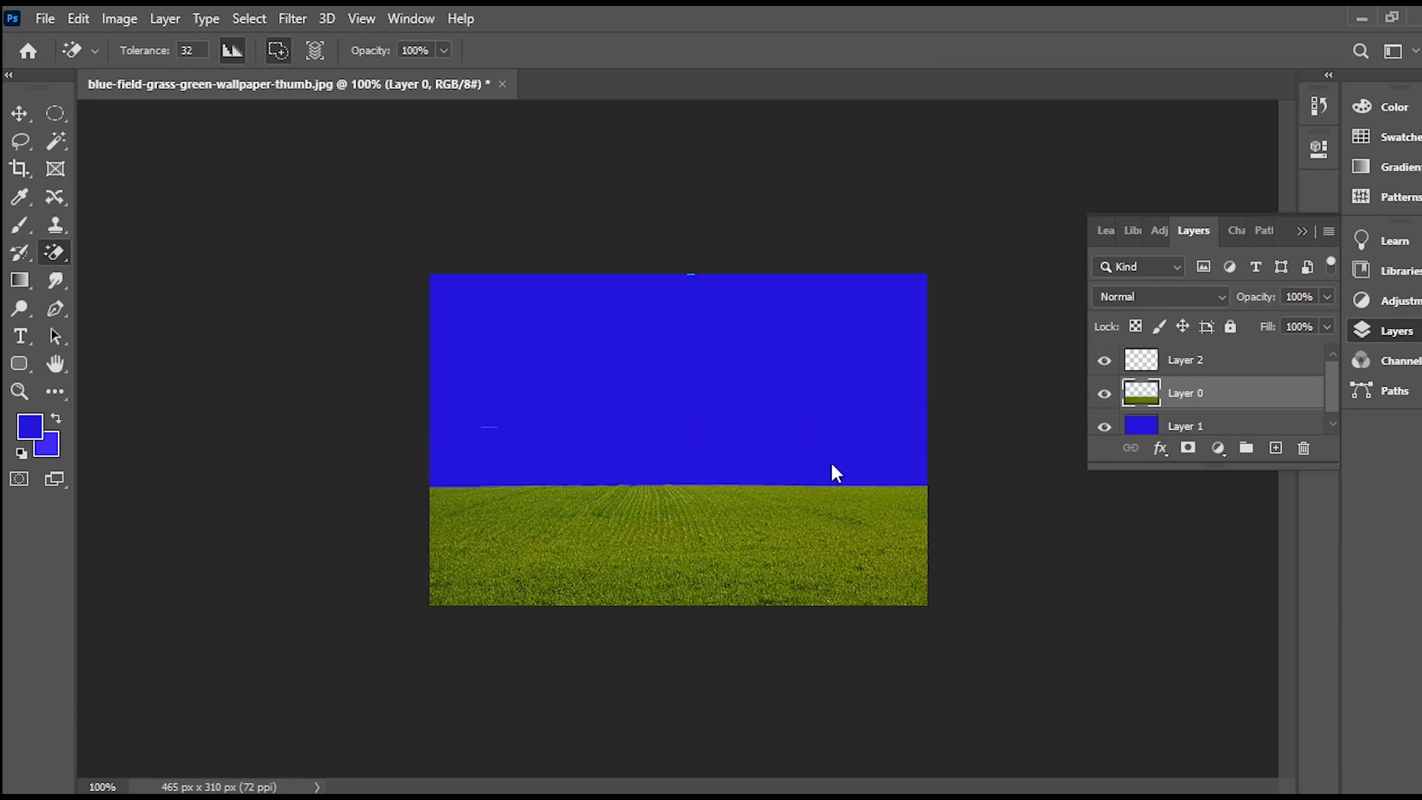
right_click(56, 254)
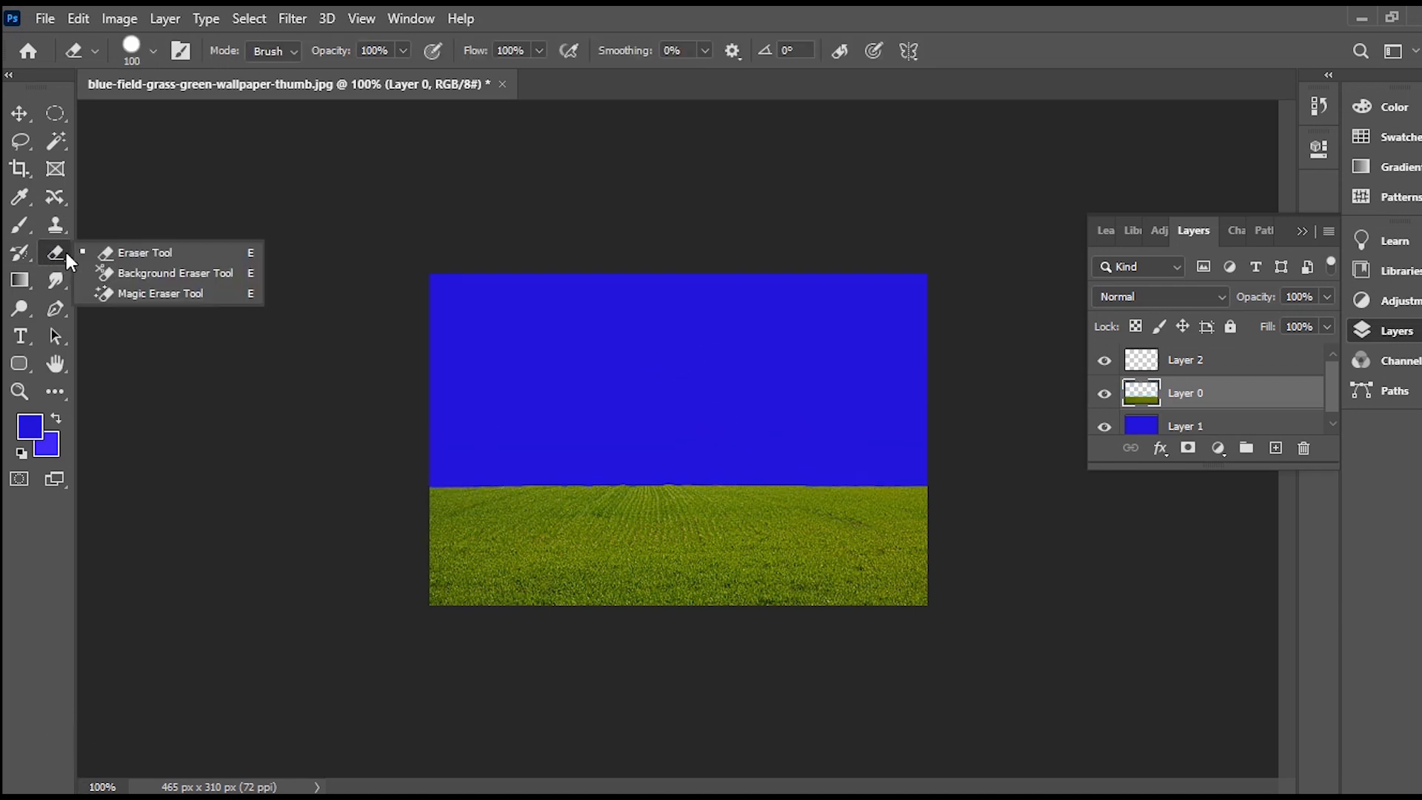
click(442, 180)
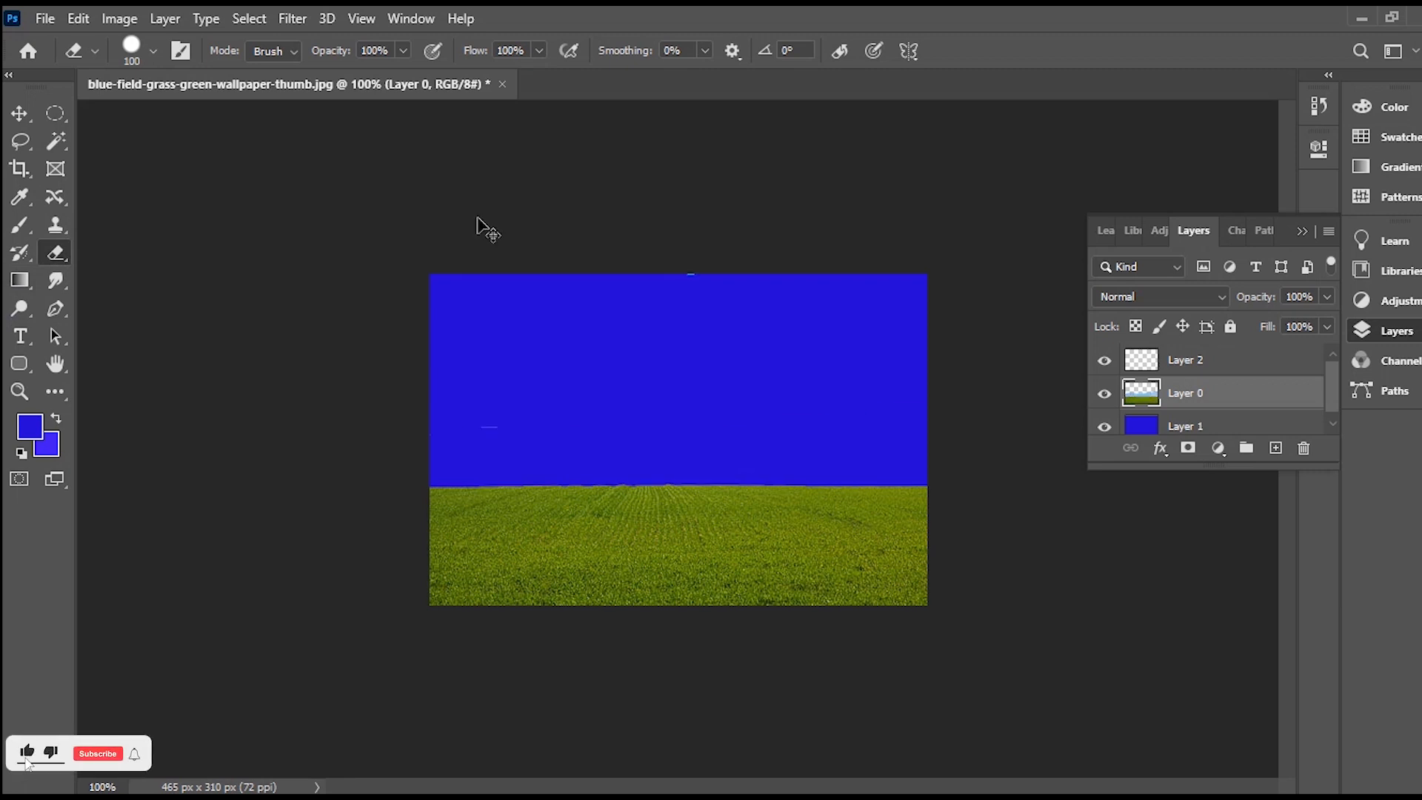
key(ctrl+z)
key(ctrl+z)
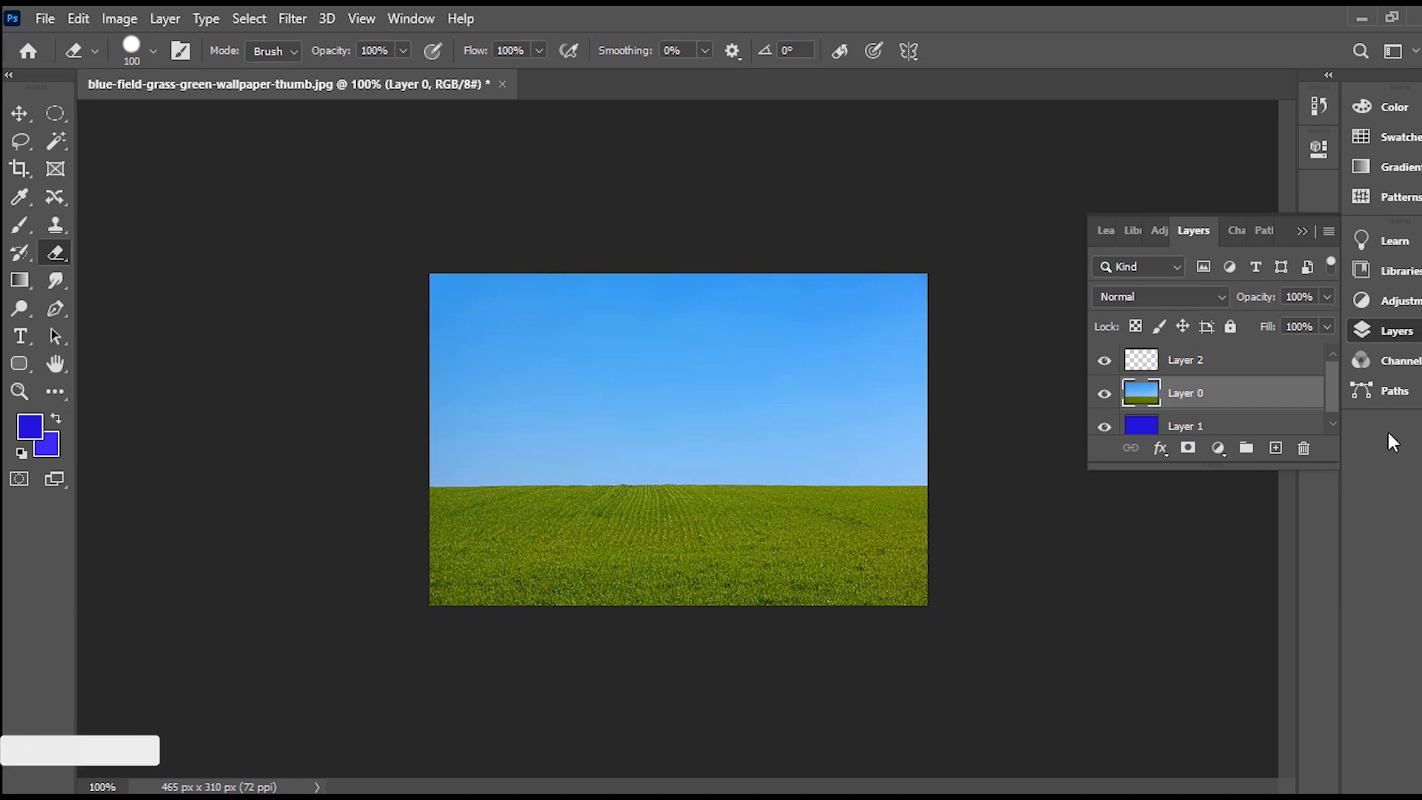
- Delete the empty Layer 2 above the photo
click(1230, 366)
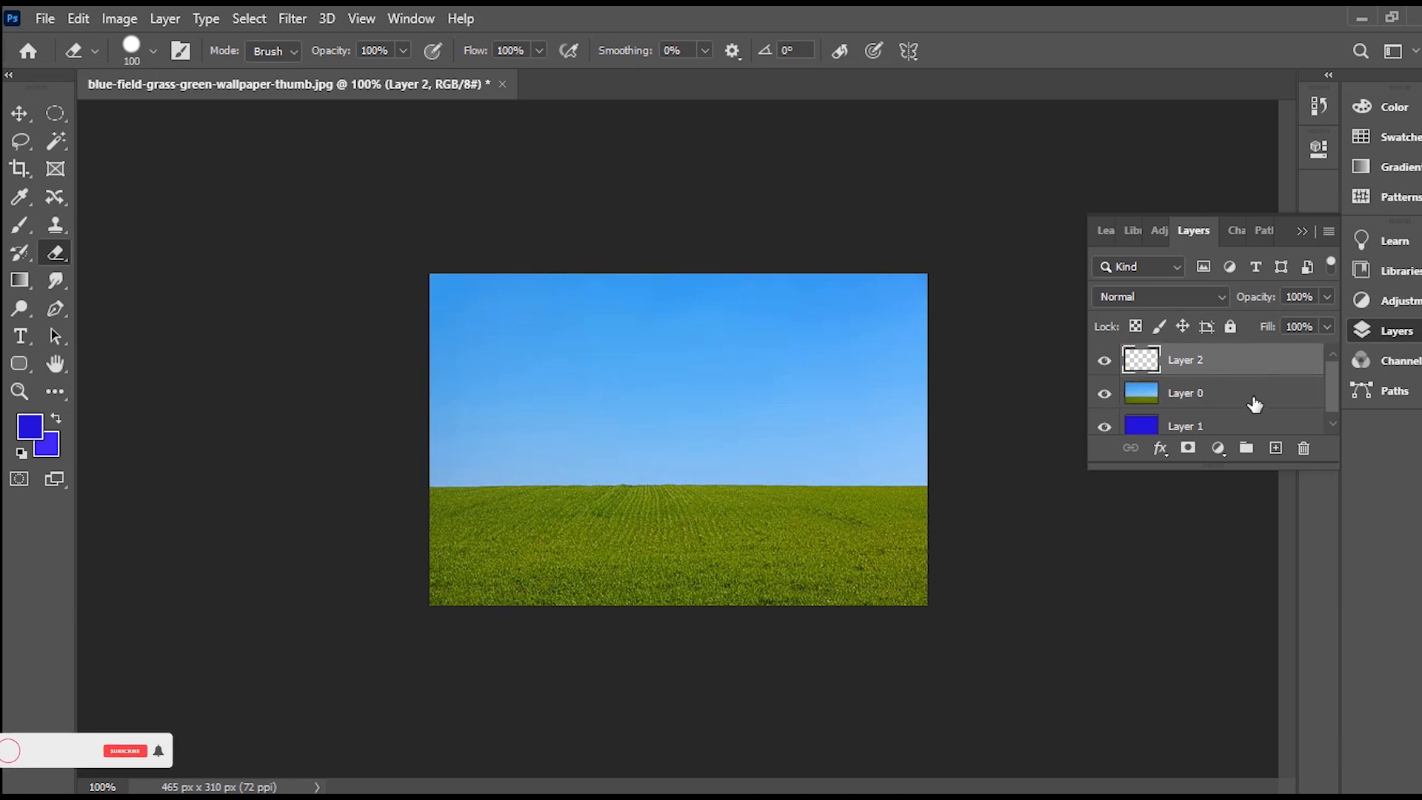
click(1303, 448)
click(630, 320)
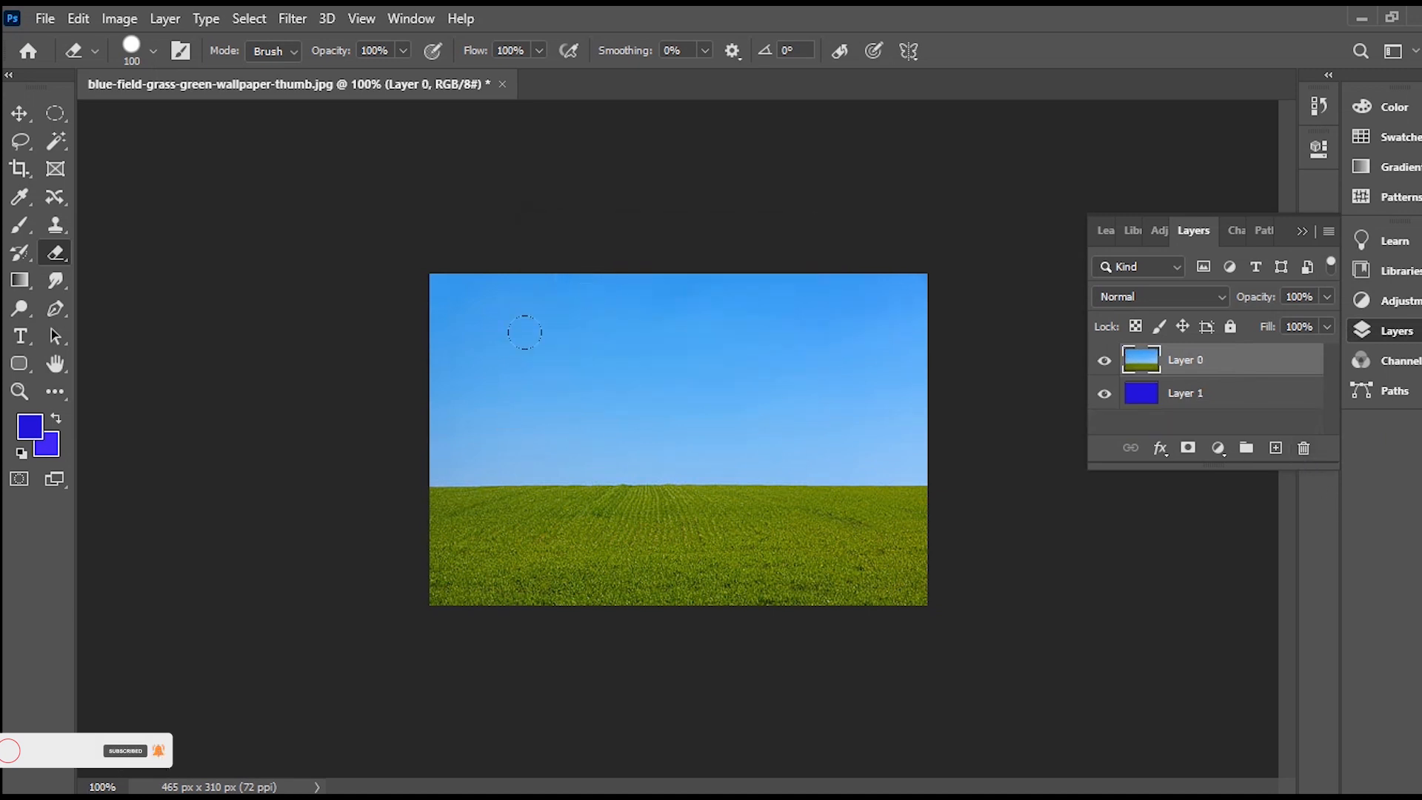
right_click(61, 260)
click(213, 273)
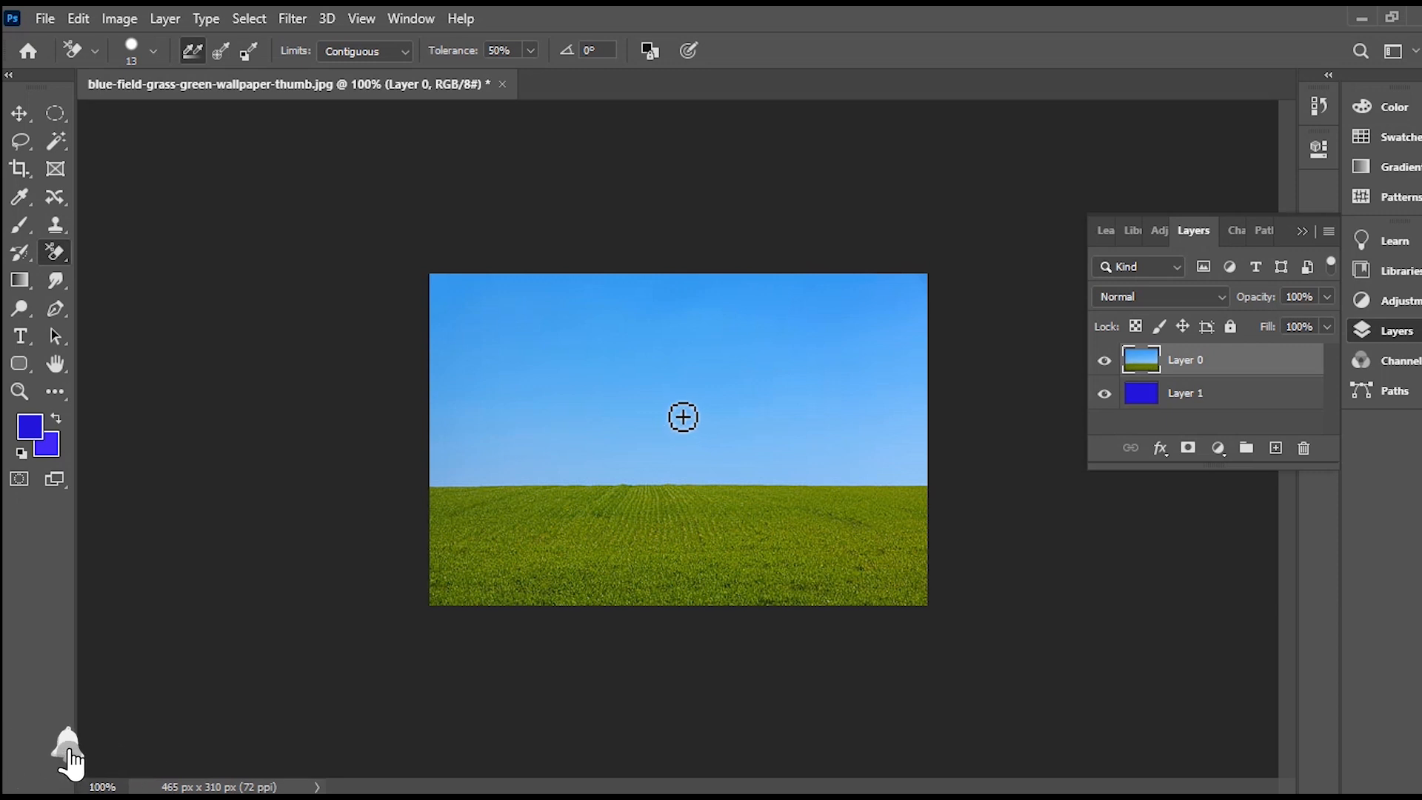
right_click(61, 252)
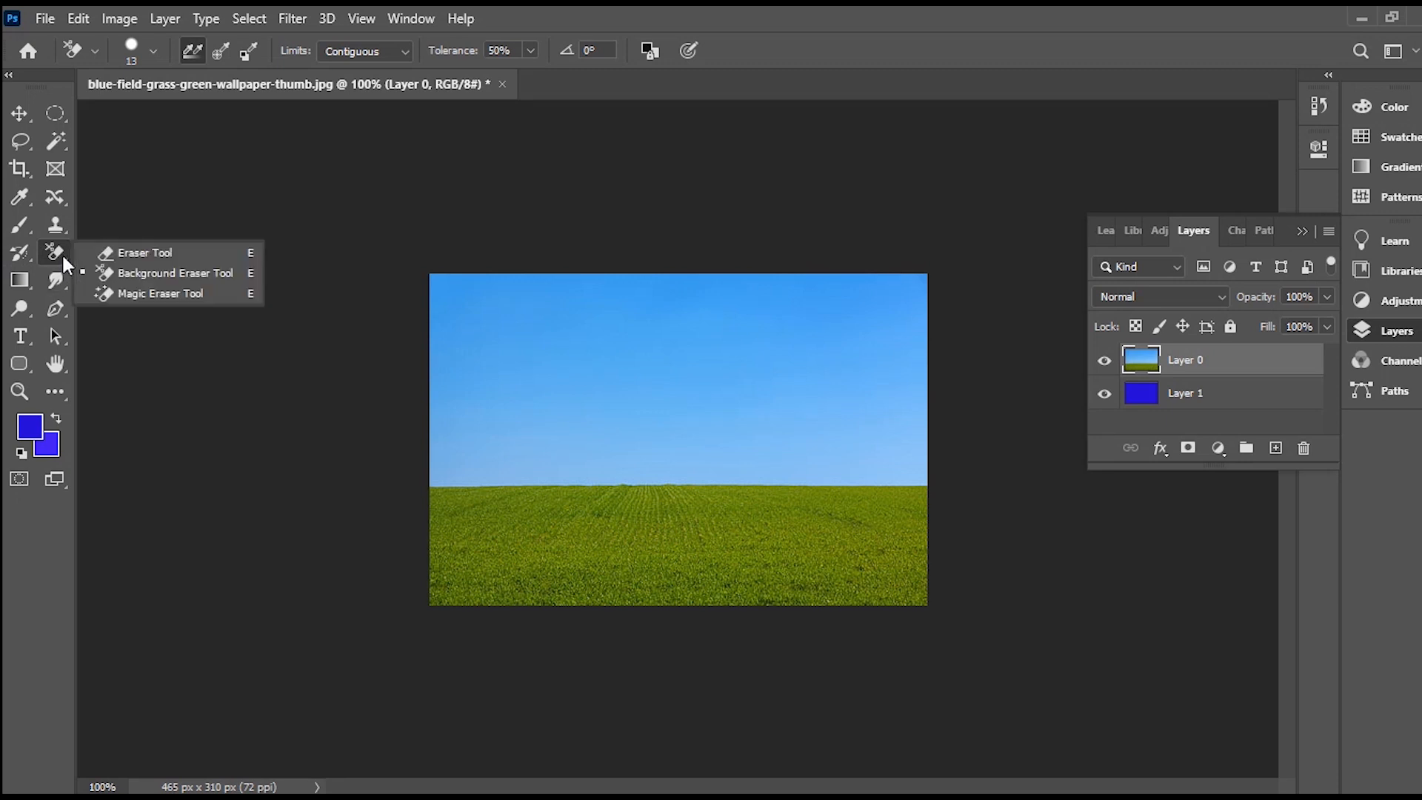
click(152, 255)
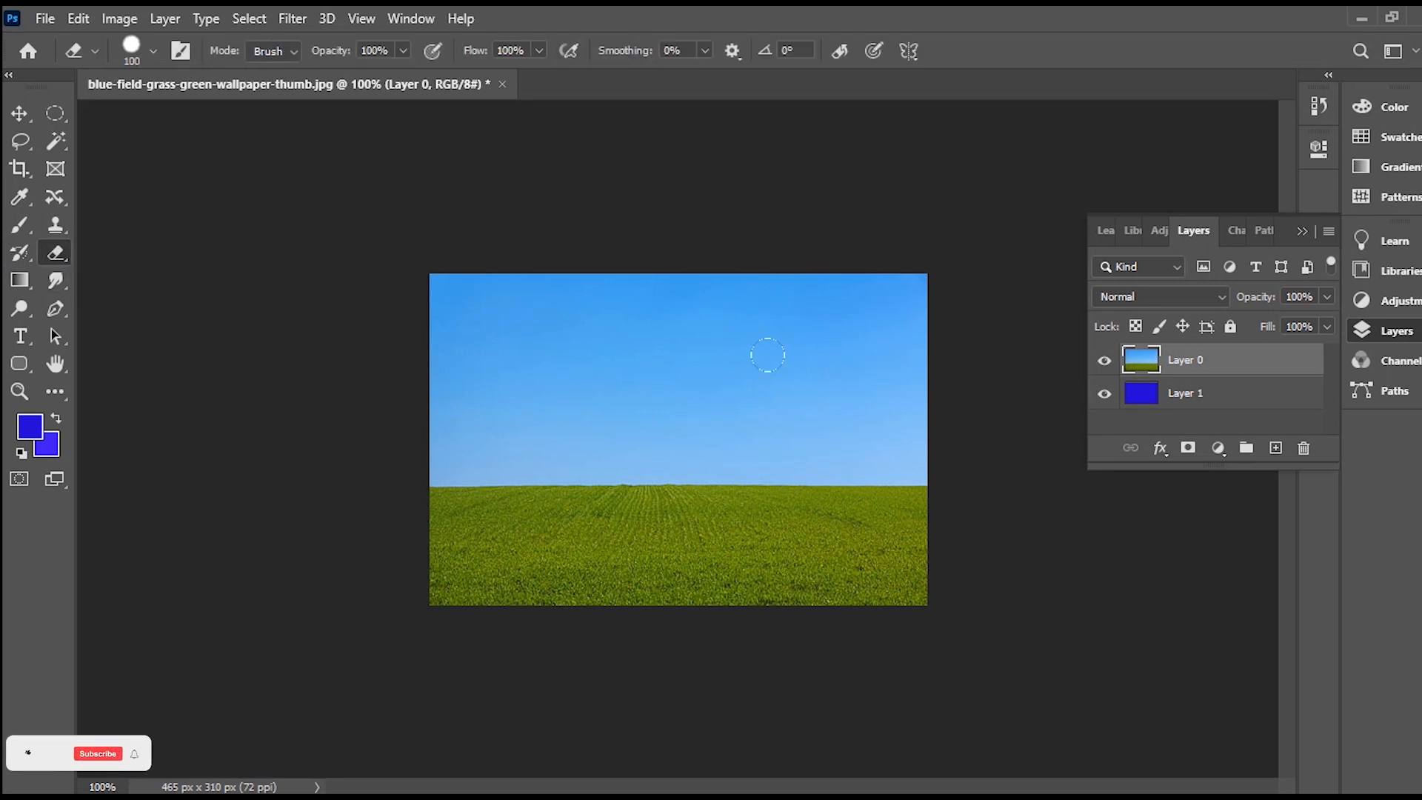
- Erase a round patch of sky above the horizon in the photo's right part, using a 117 px Background Eraser with continuous sampling
right_click(63, 252)
click(172, 271)
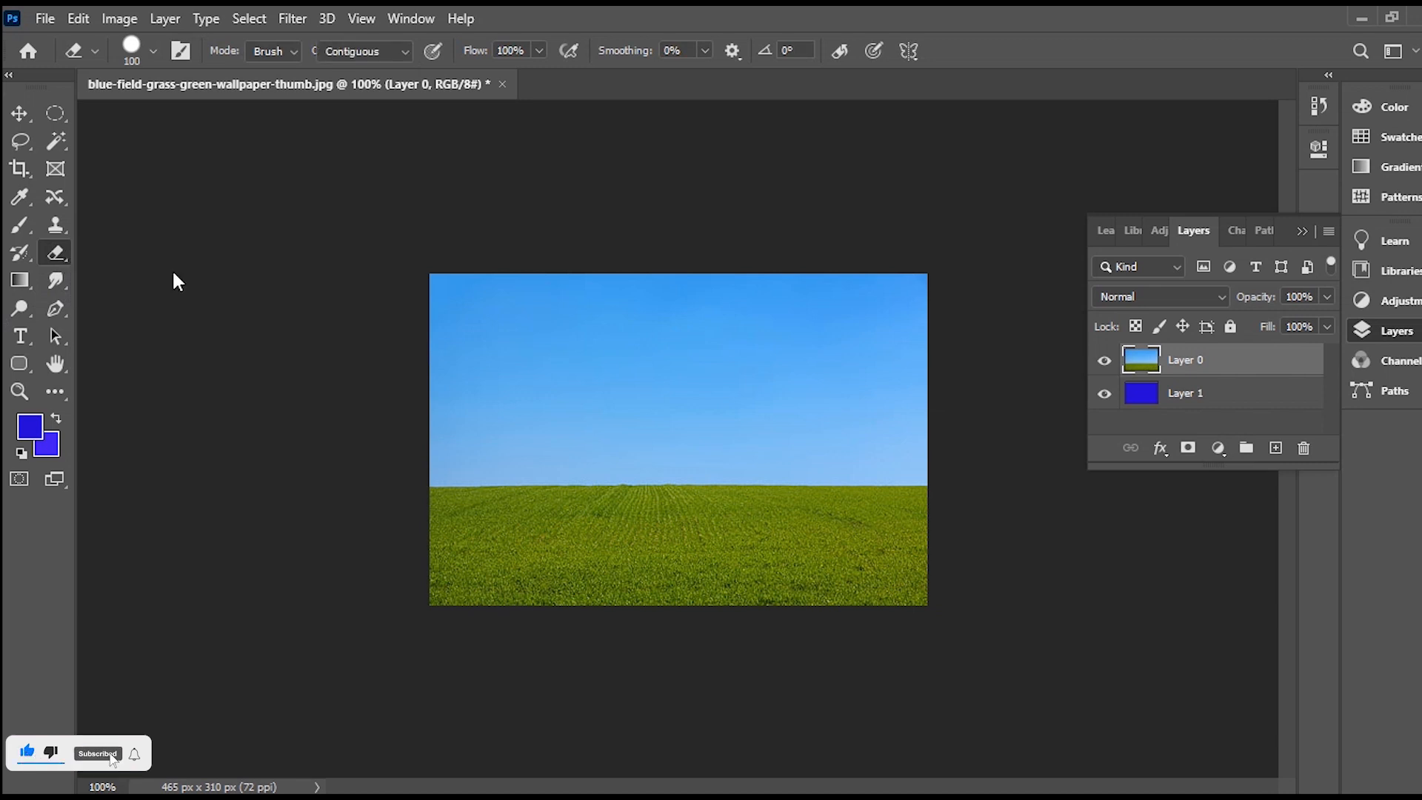
click(146, 46)
click(146, 109)
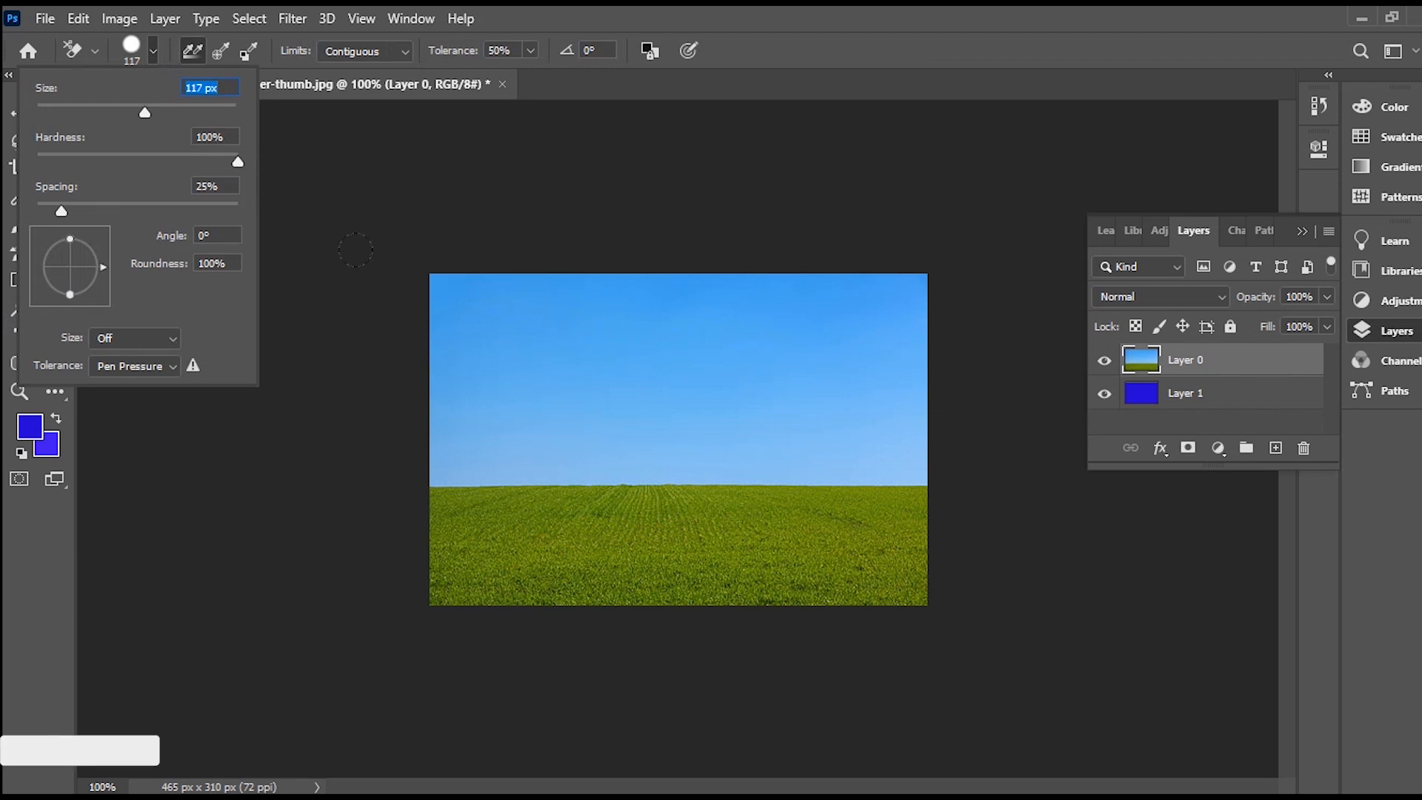
click(154, 51)
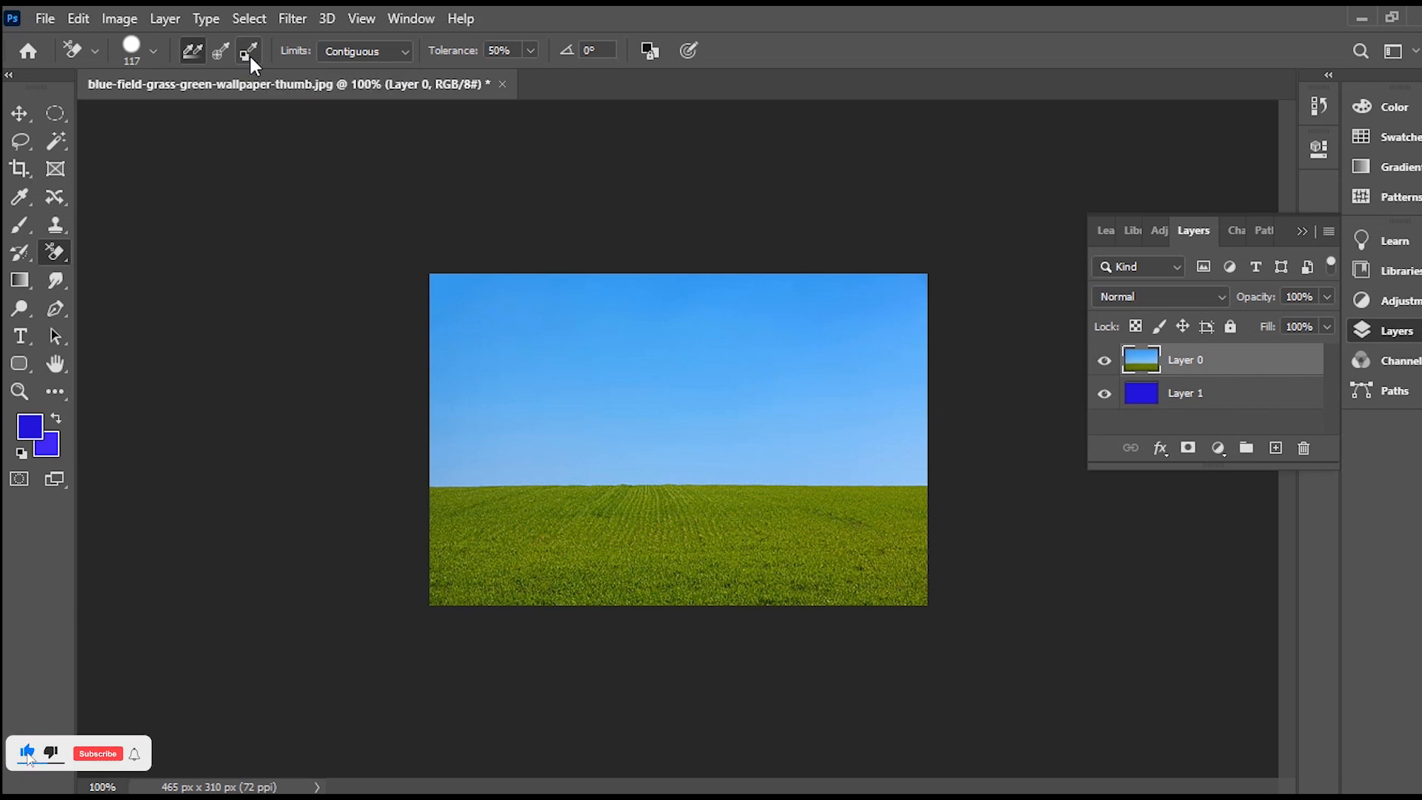
click(184, 50)
click(855, 439)
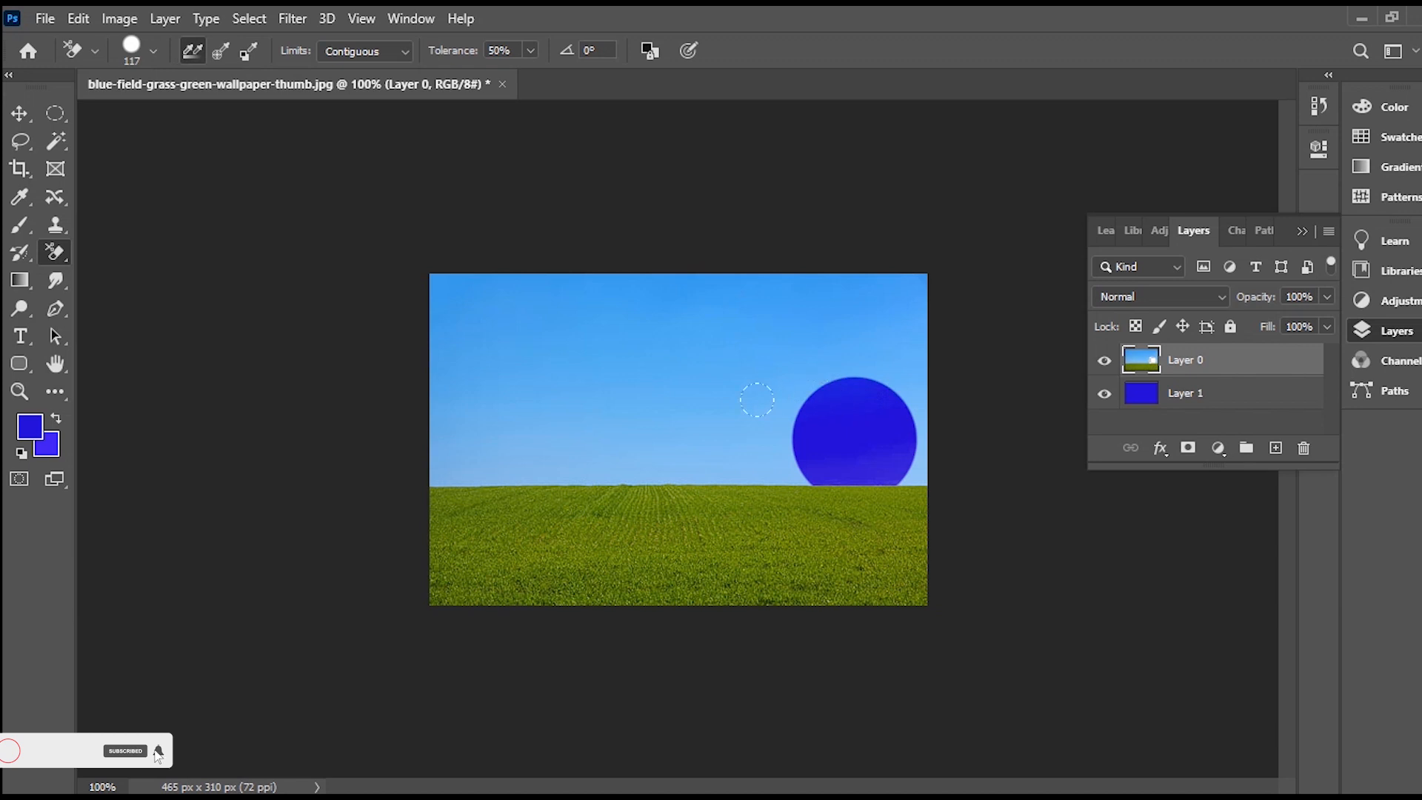
- Try erasing a round patch of grass just below the horizon with the Background Eraser, and undo it
click(774, 533)
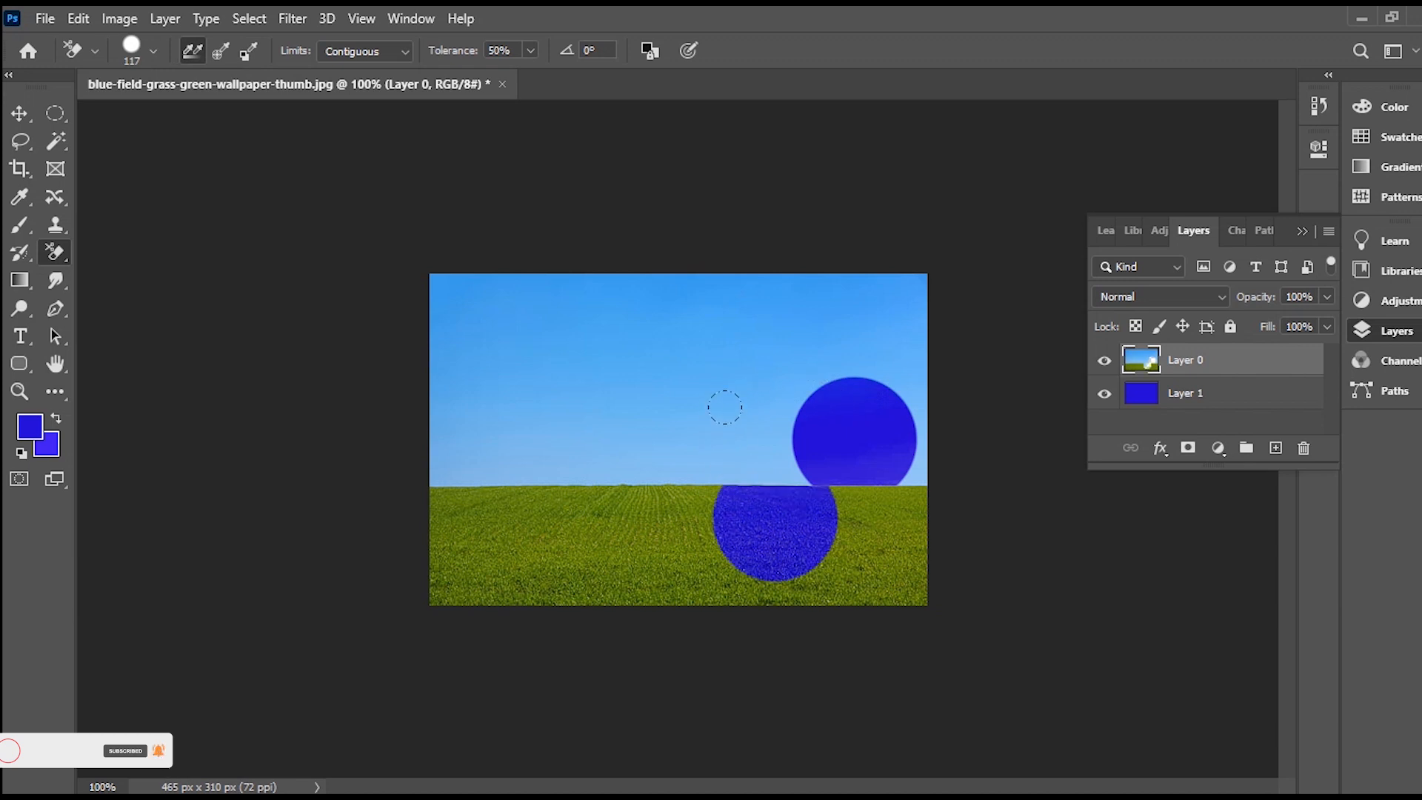
key(ctrl+z)
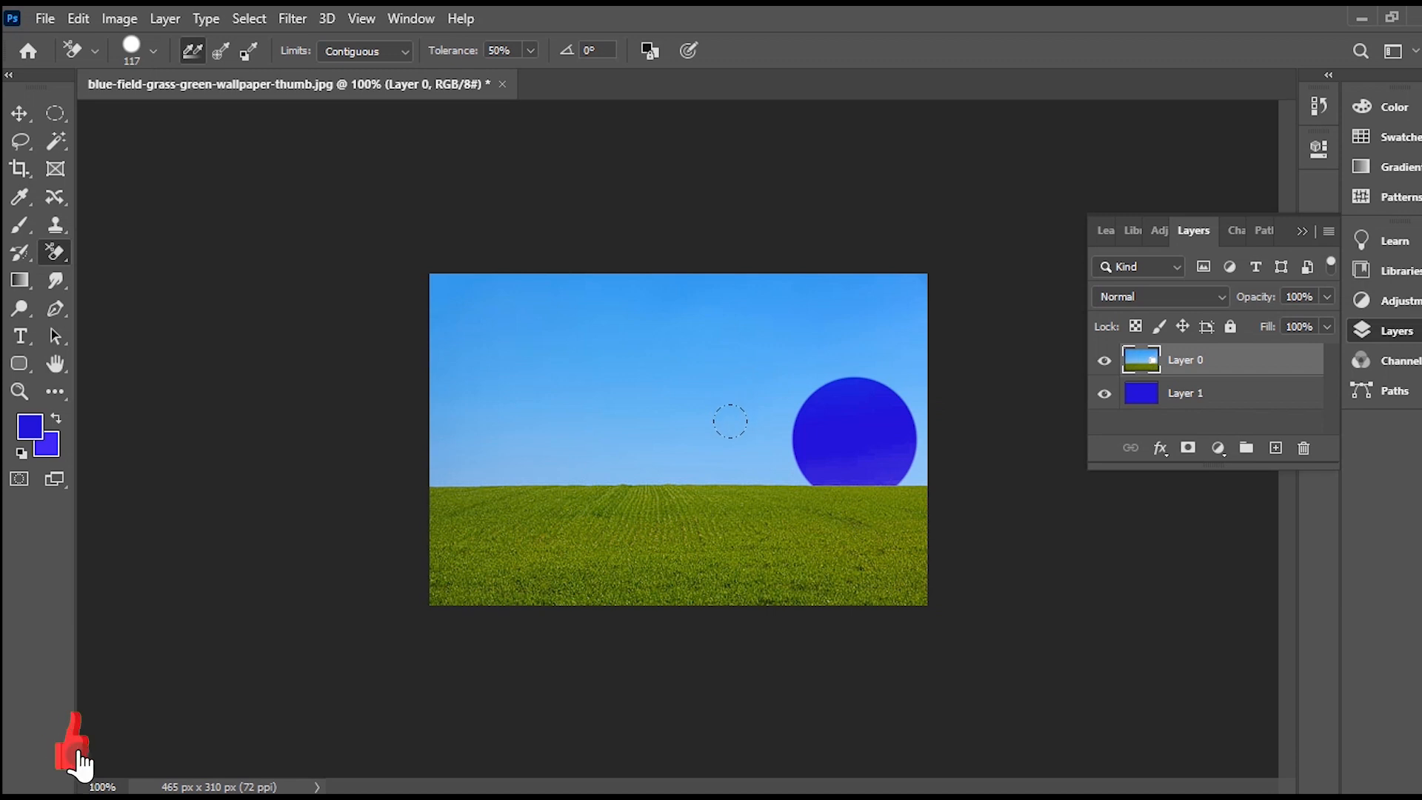
- Erase overlapping round patches of sky along the horizon to the photo's left edge, plus one patch in the upper-left sky
click(737, 435)
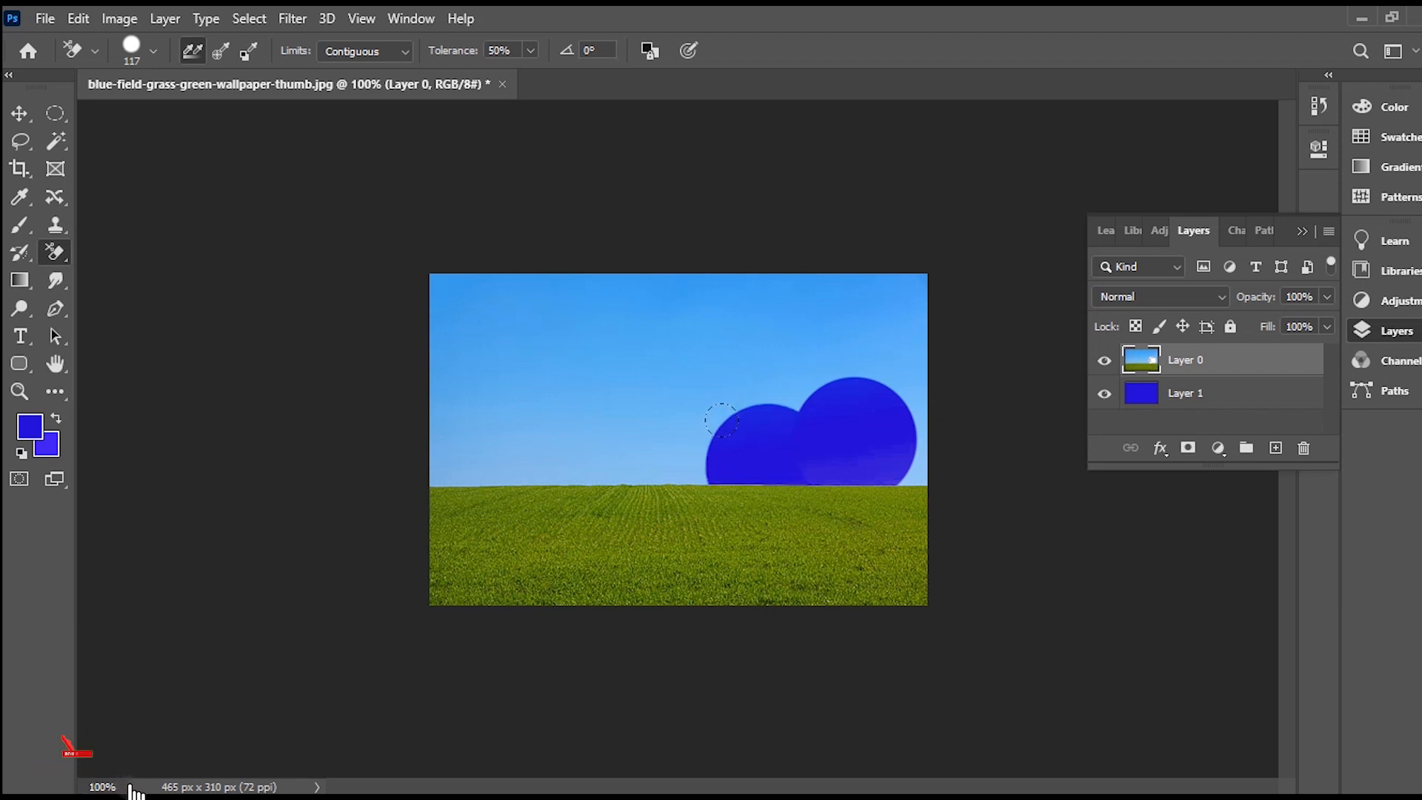
click(612, 407)
click(523, 416)
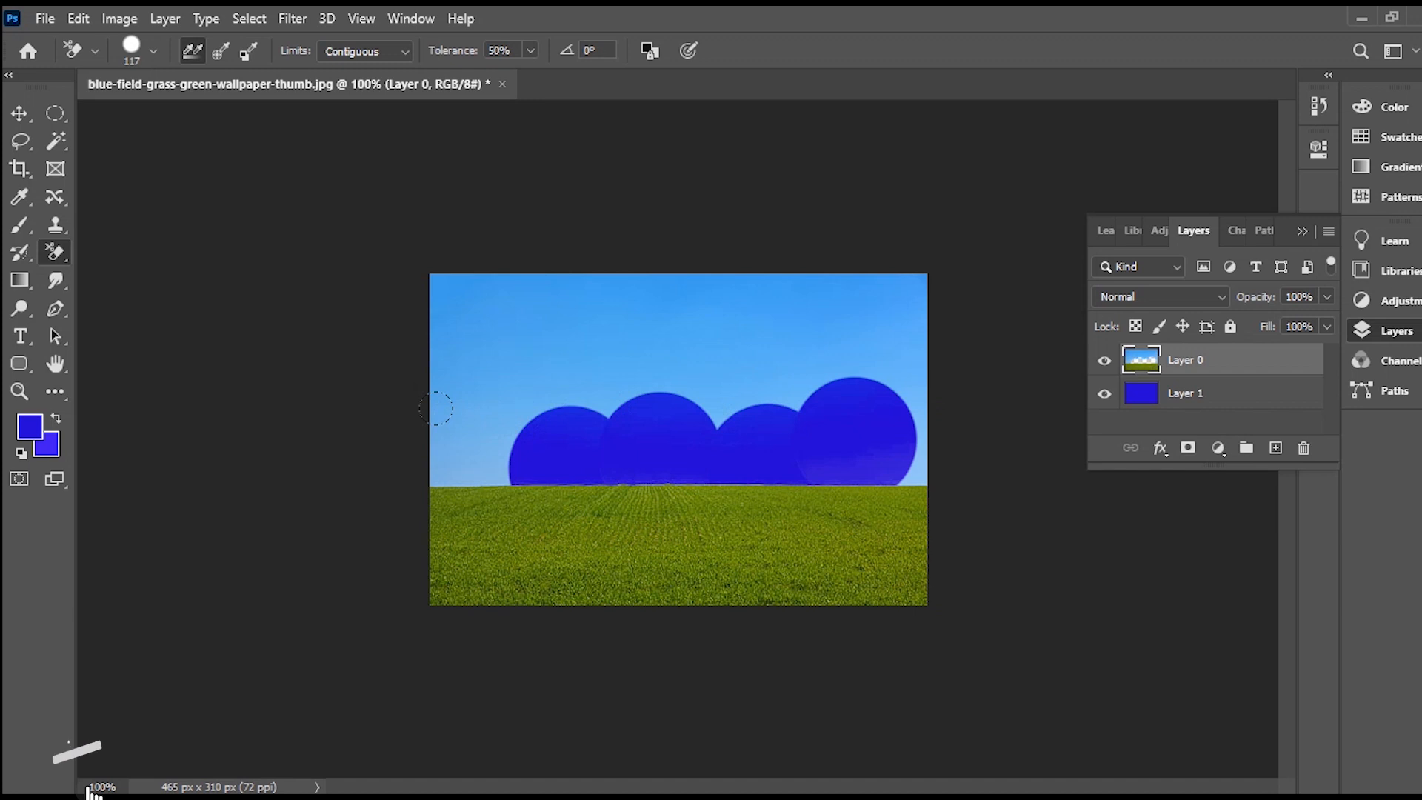
click(436, 375)
click(544, 326)
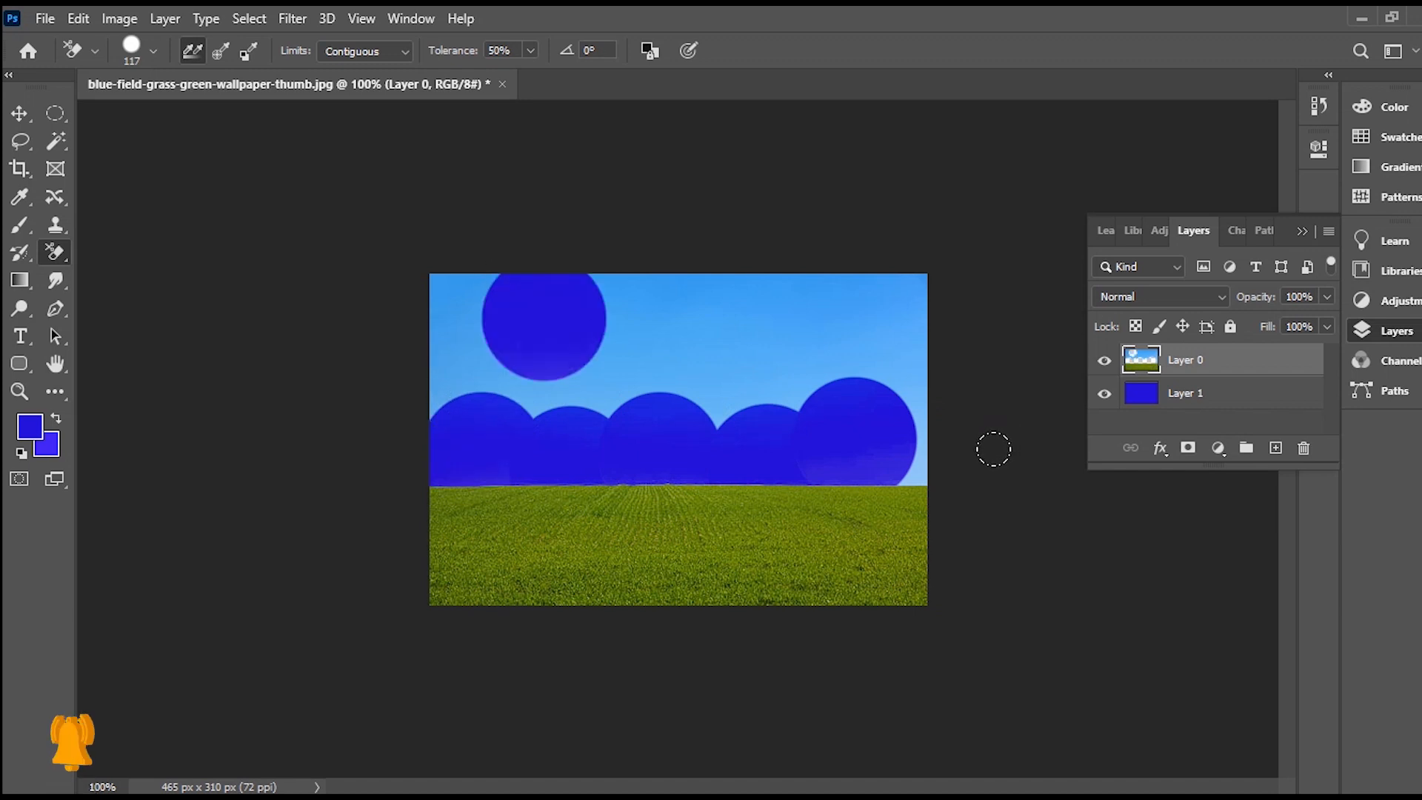
- Try erasing a patch of grass at the photo's right edge with continuous sampling, and undo it
click(891, 527)
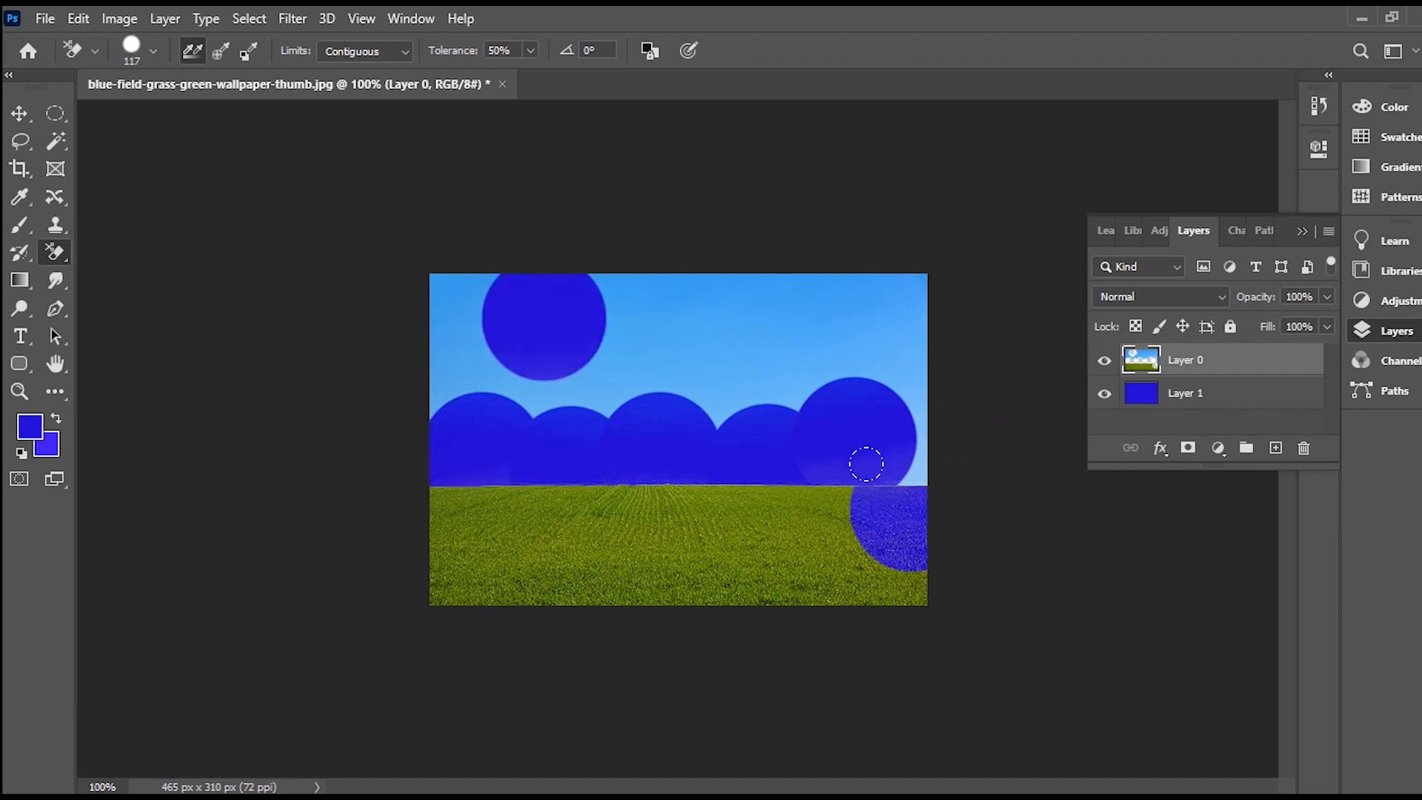
key(ctrl+z)
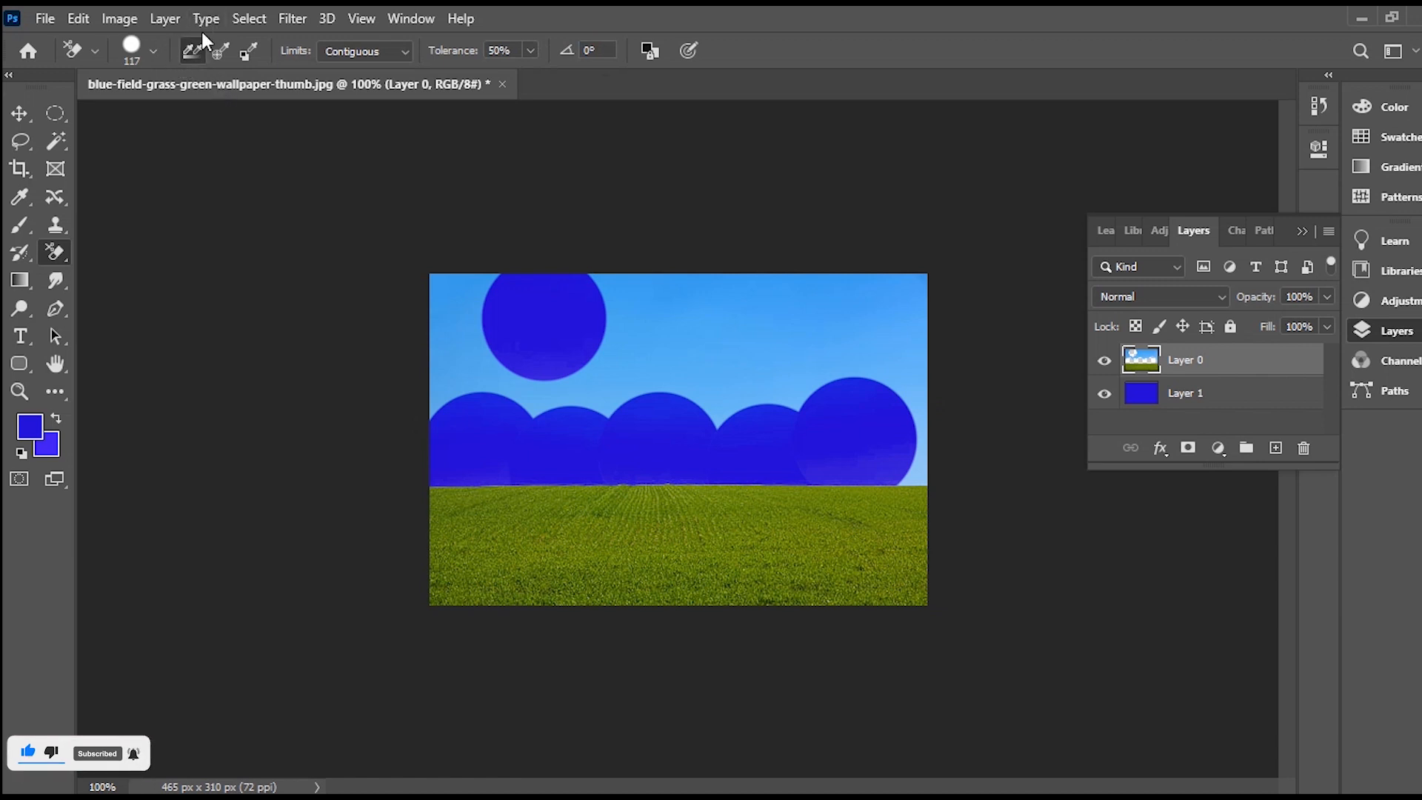
- Set the Background Eraser to sample once and erase most of the remaining sky on Layer 0 above the horizon
click(219, 52)
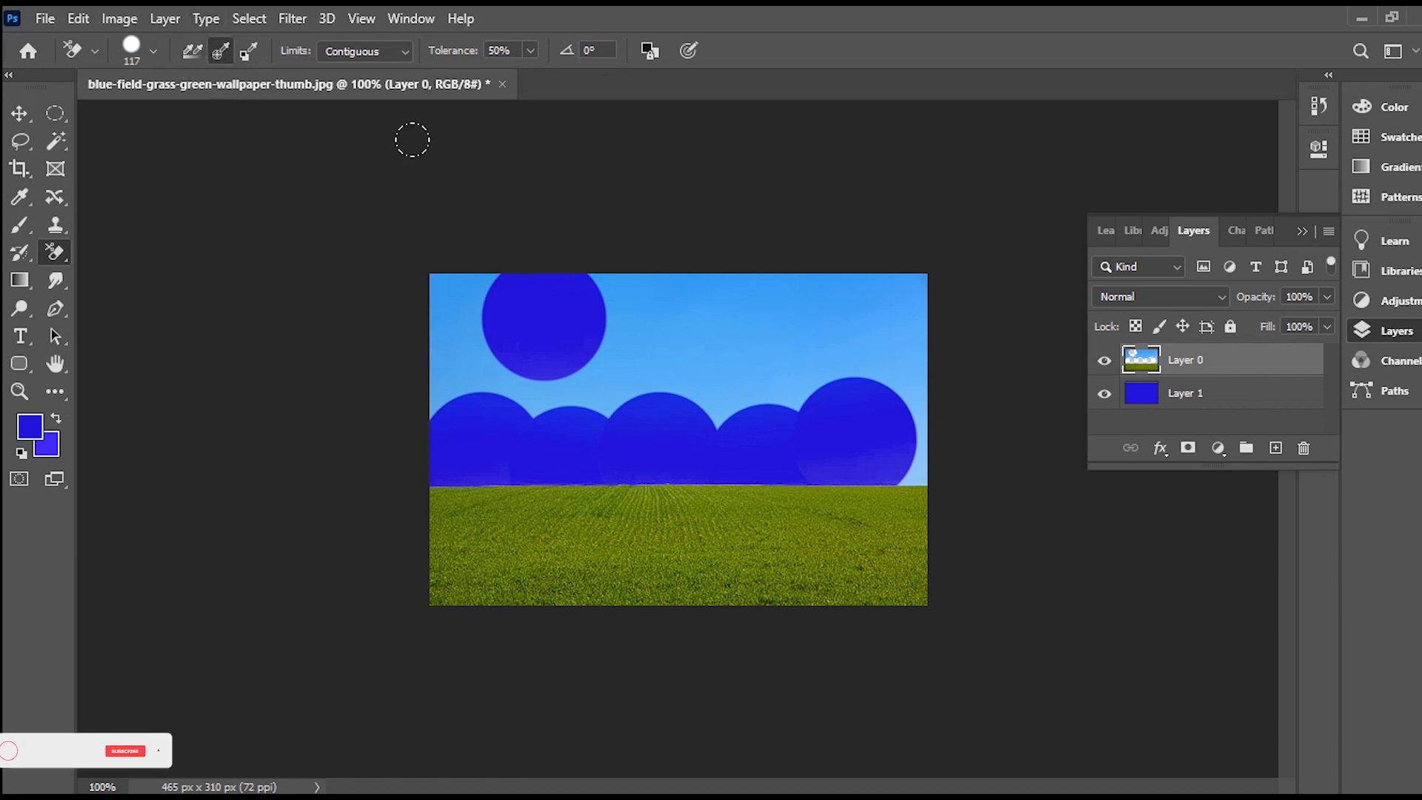
click(874, 414)
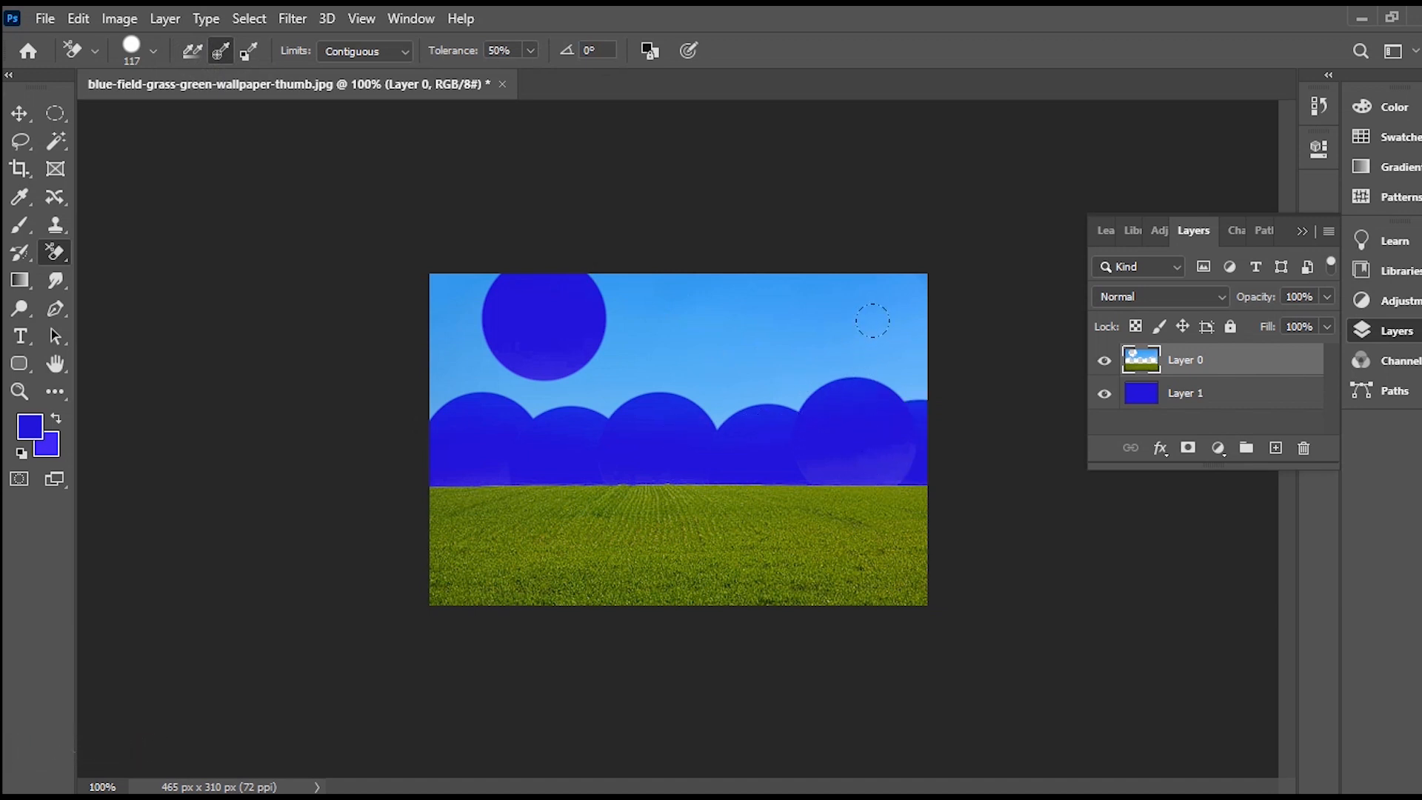
mouse_move(870, 319)
mouse_down()
mouse_move(702, 339)
mouse_move(630, 377)
mouse_up()
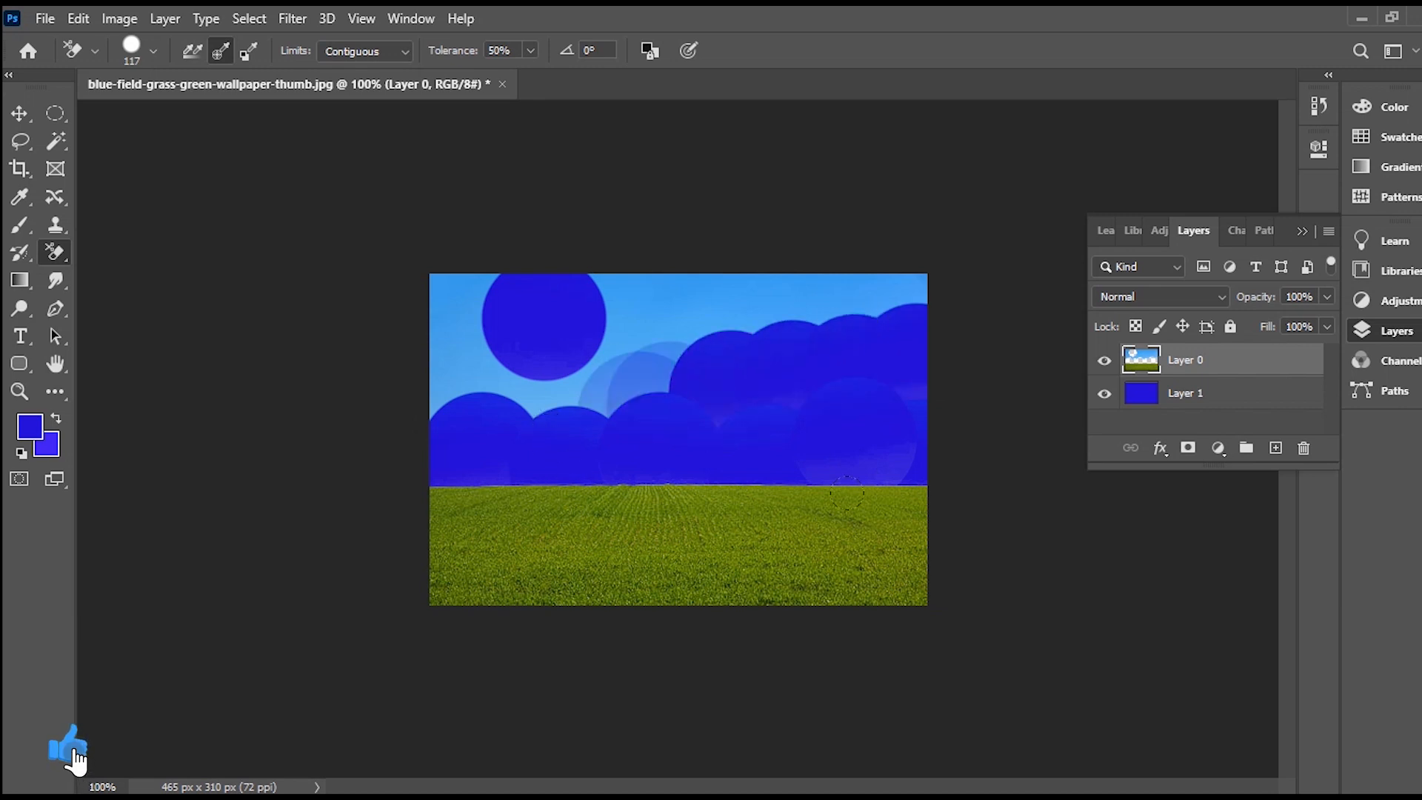
mouse_move(491, 376)
mouse_down()
mouse_move(621, 370)
mouse_move(837, 314)
mouse_move(912, 266)
mouse_move(907, 289)
mouse_move(474, 285)
mouse_move(441, 333)
mouse_move(427, 472)
mouse_up()
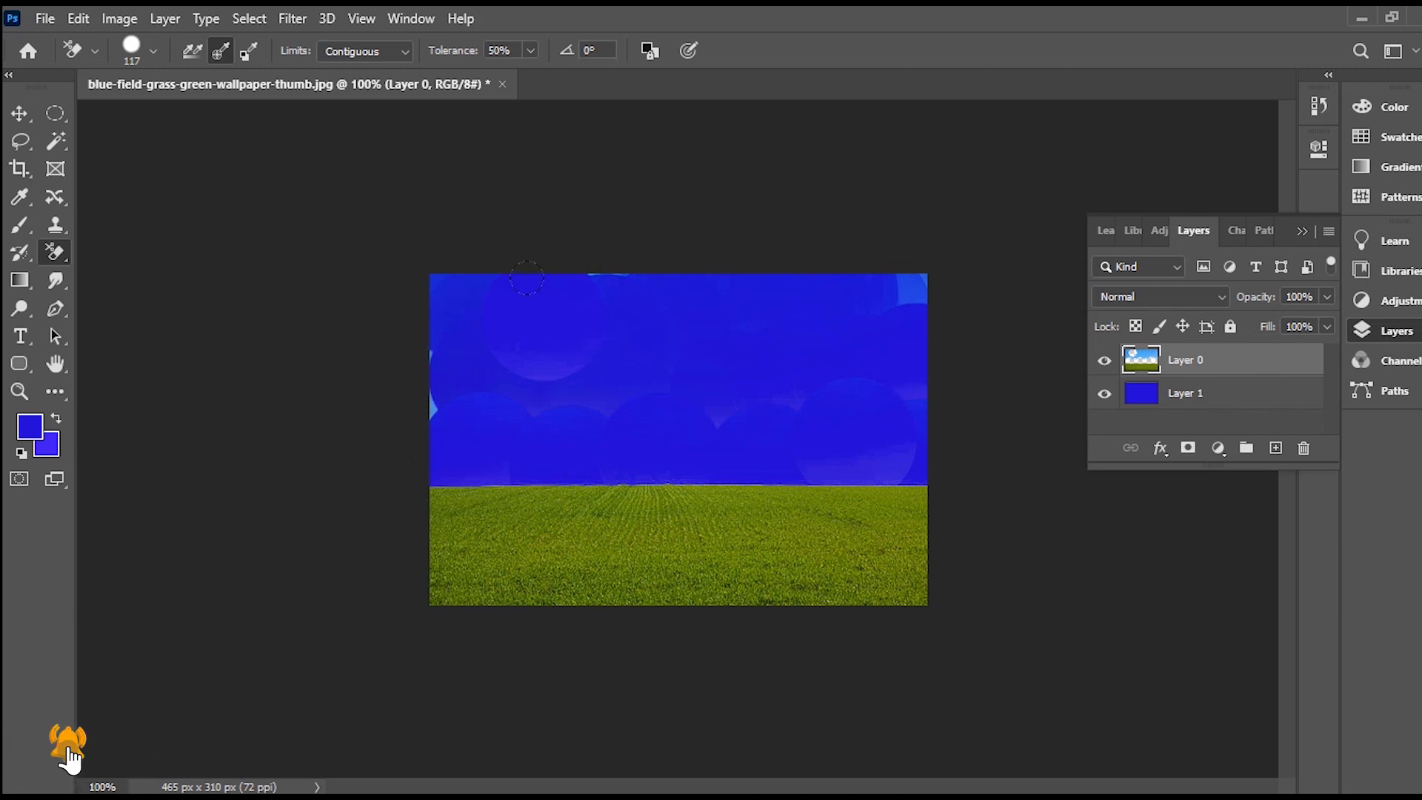
- Try erasing the leftover sky traces at 100% tolerance, returning from background-swatch to continuous sampling, and undo the last erasing
click(248, 51)
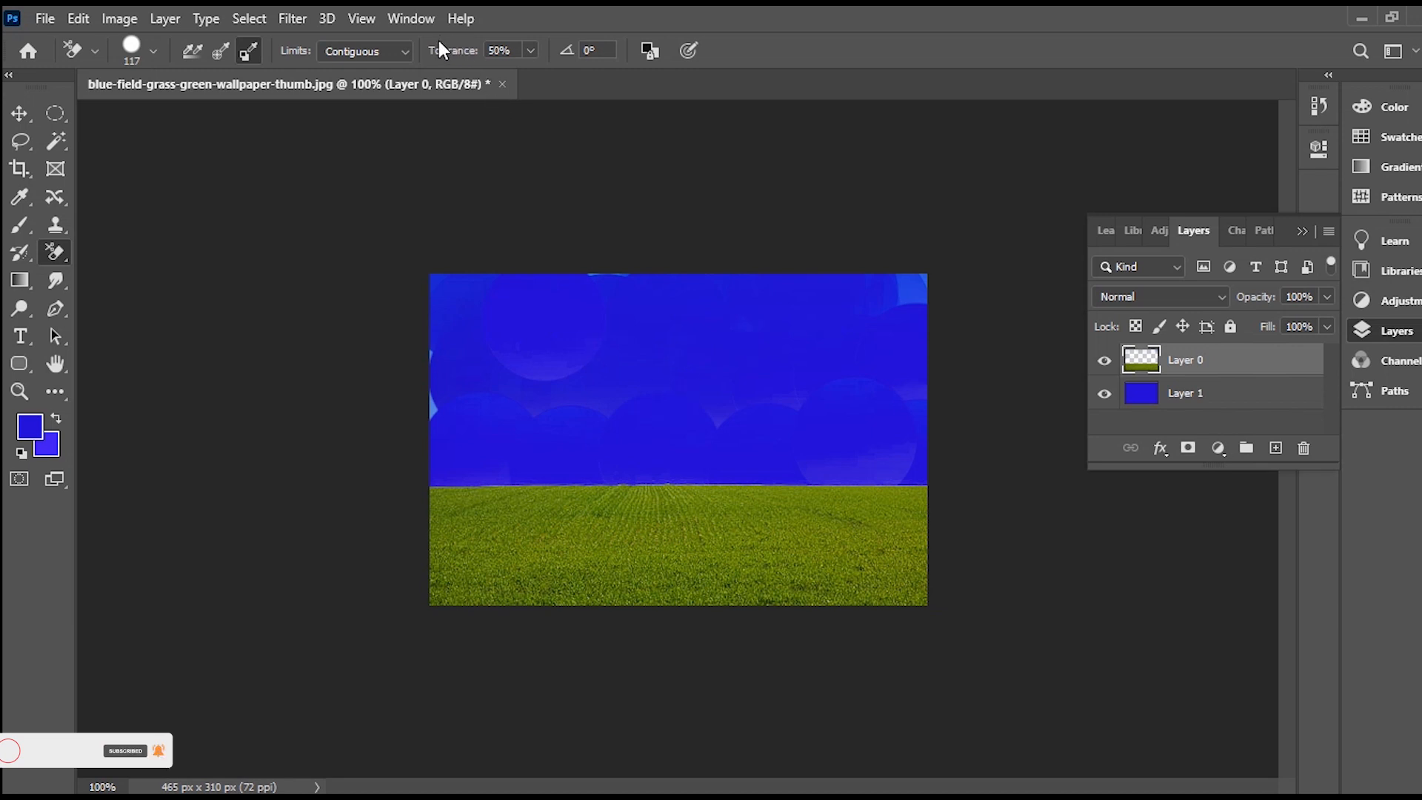
drag(485, 59, 537, 53)
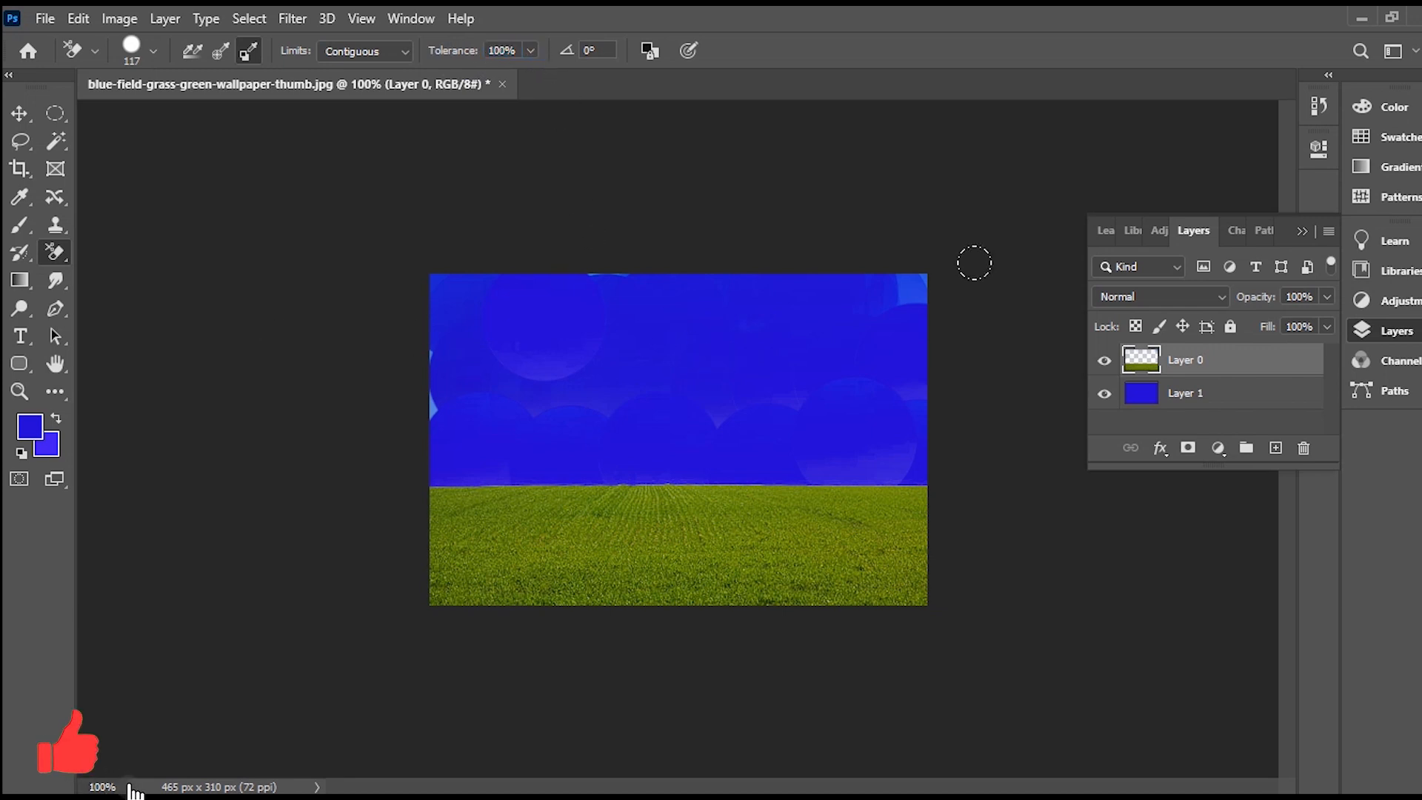
click(193, 49)
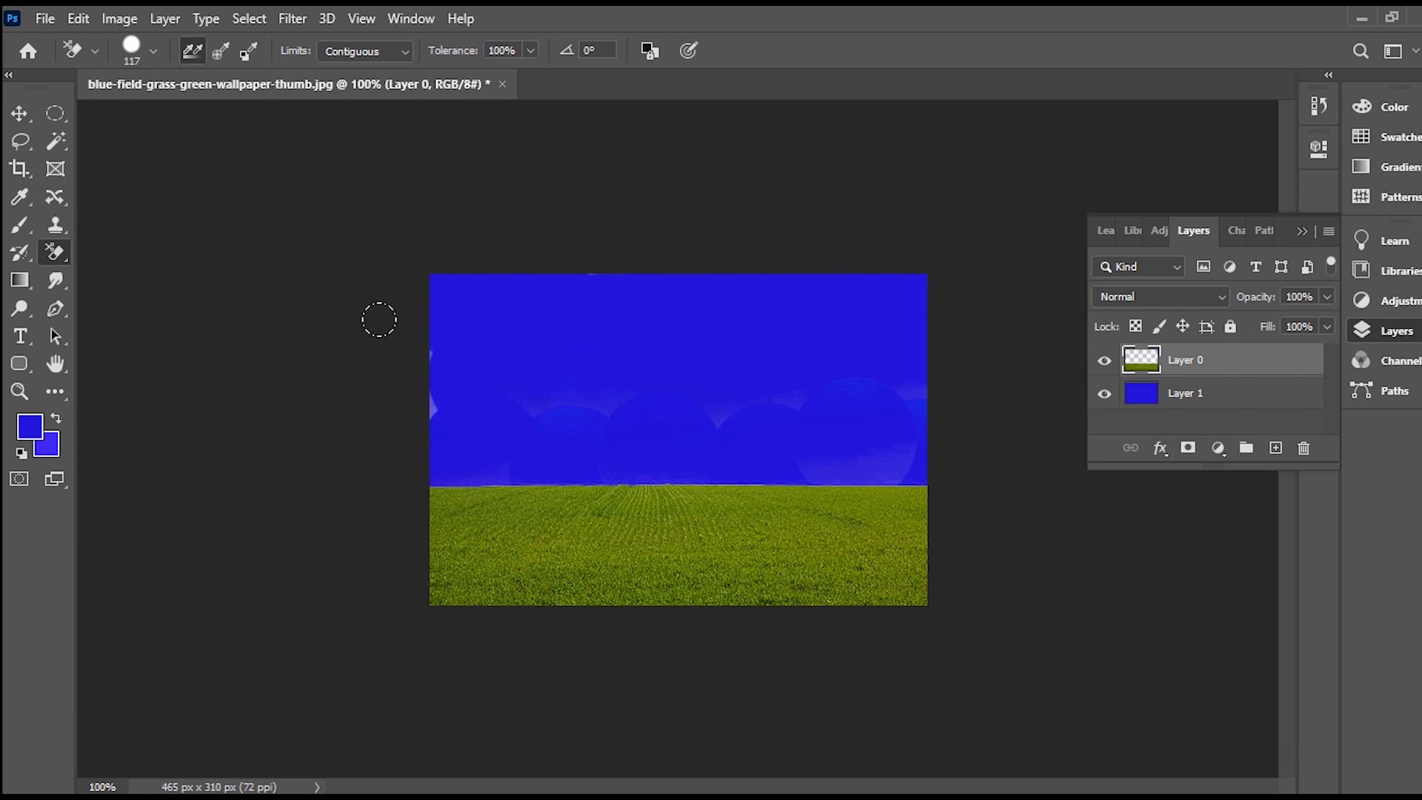
mouse_move(776, 374)
mouse_down()
mouse_move(803, 349)
mouse_move(959, 368)
mouse_move(697, 380)
mouse_move(735, 417)
mouse_move(792, 405)
mouse_up()
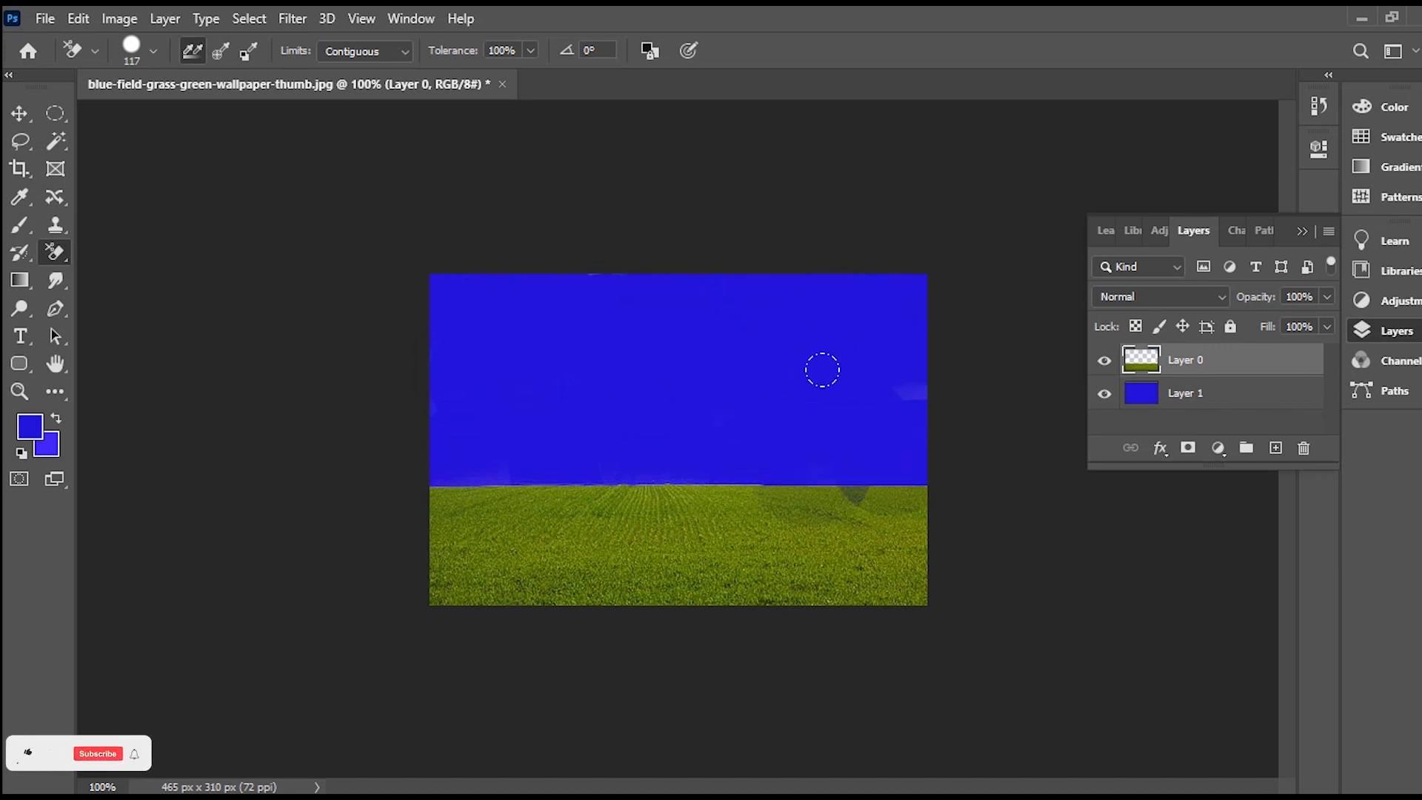
key(ctrl+z)
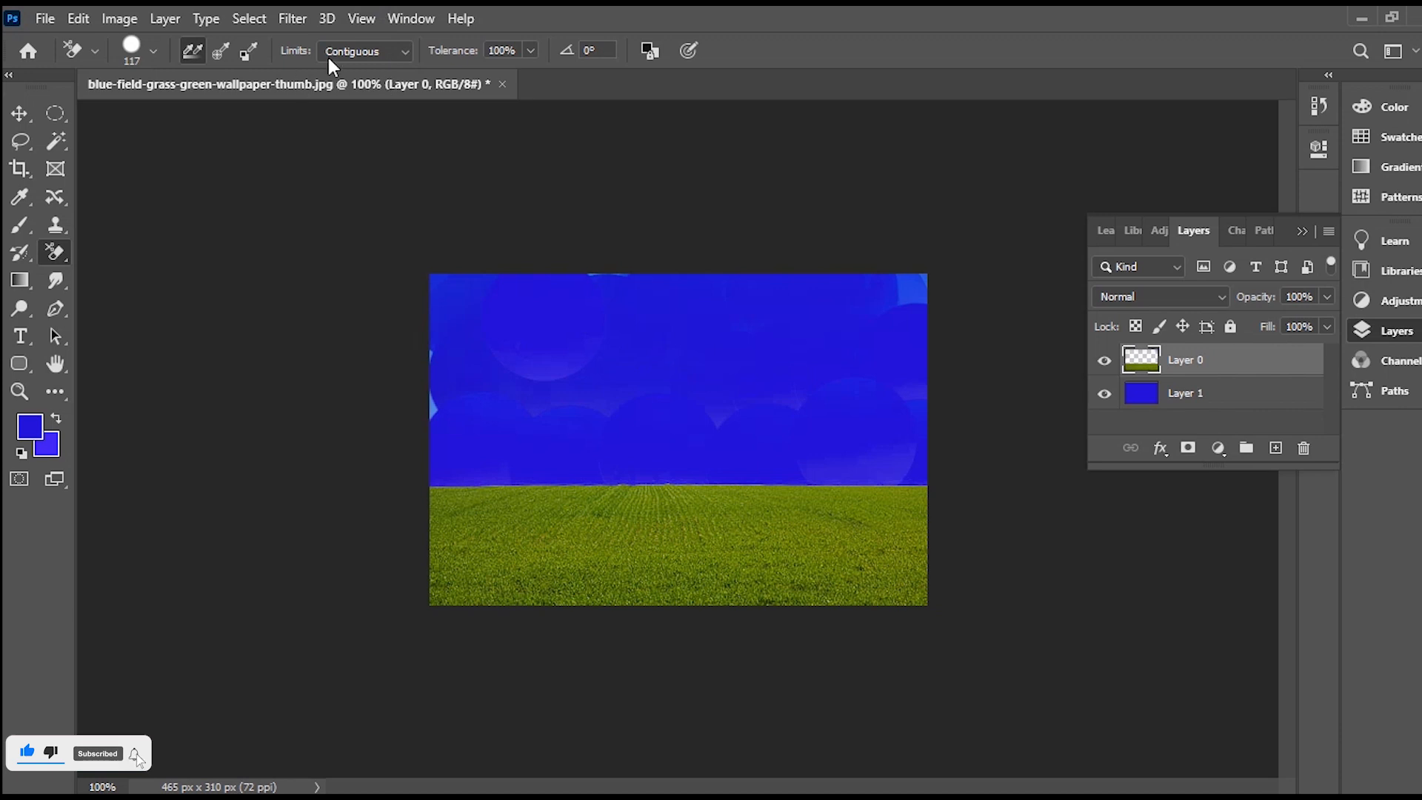
- Erase the leftover sky traces and left-edge remnants at 85% tolerance, and lower the tolerance to 43%
drag(455, 53, 437, 55)
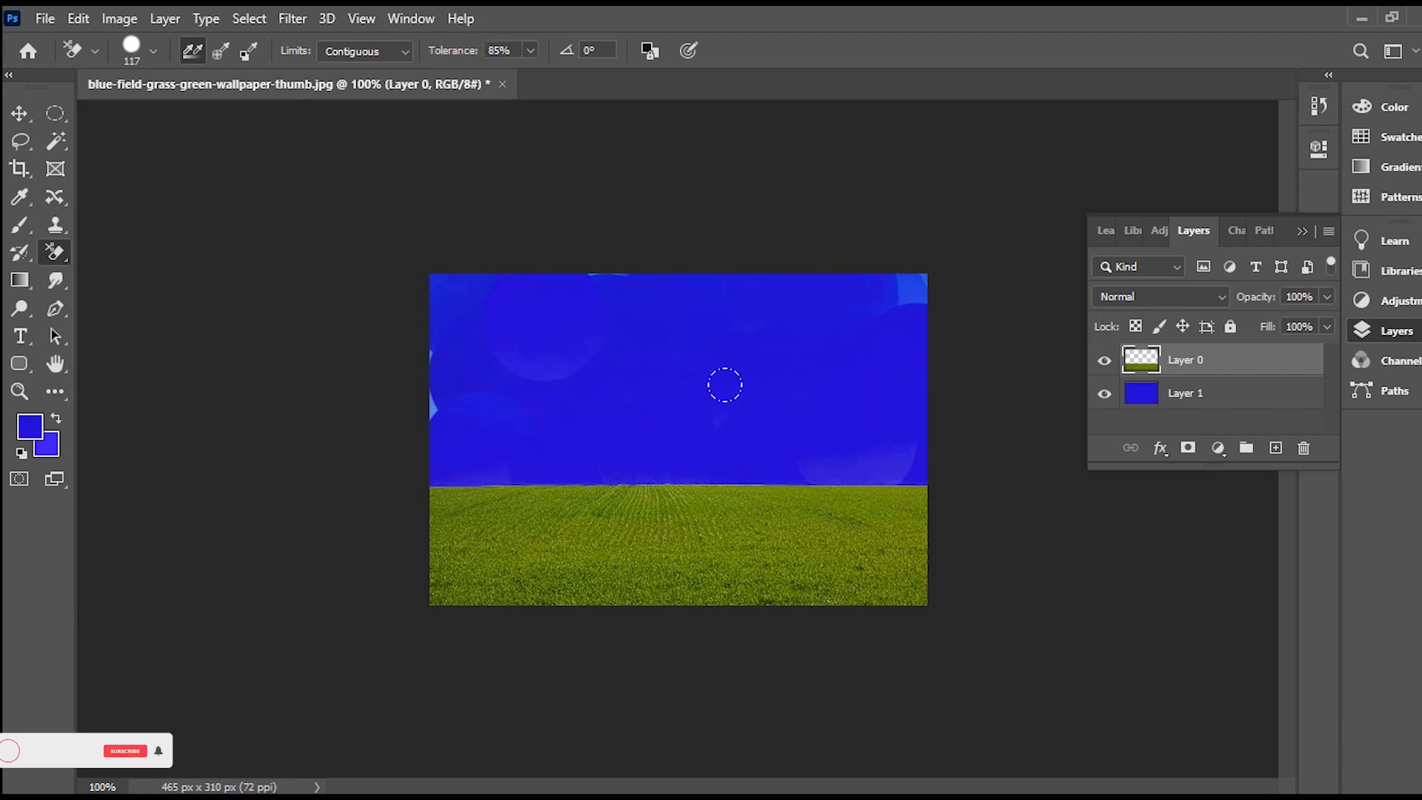
drag(793, 400, 741, 425)
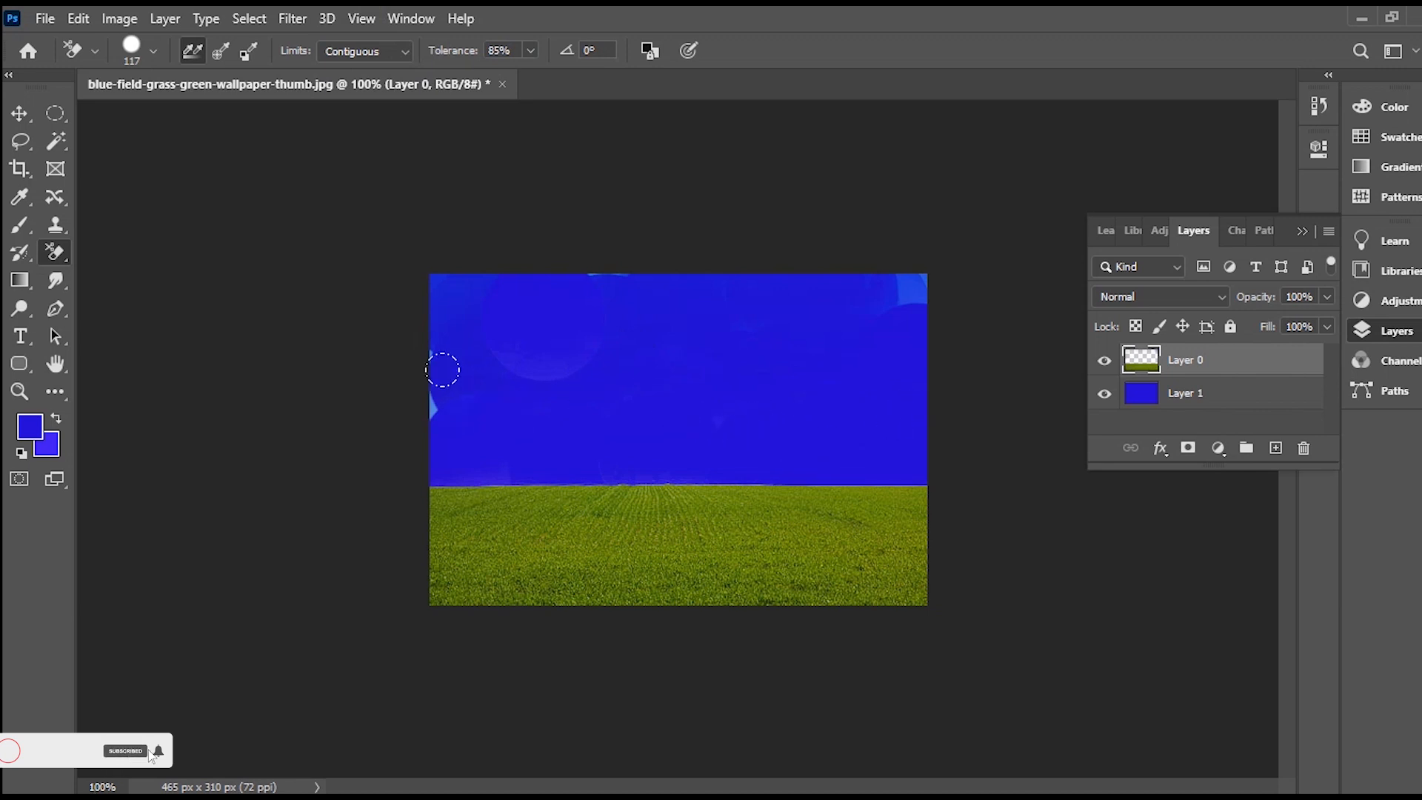
mouse_move(494, 374)
mouse_down()
mouse_move(632, 296)
mouse_move(867, 251)
mouse_move(756, 279)
mouse_move(651, 270)
mouse_up()
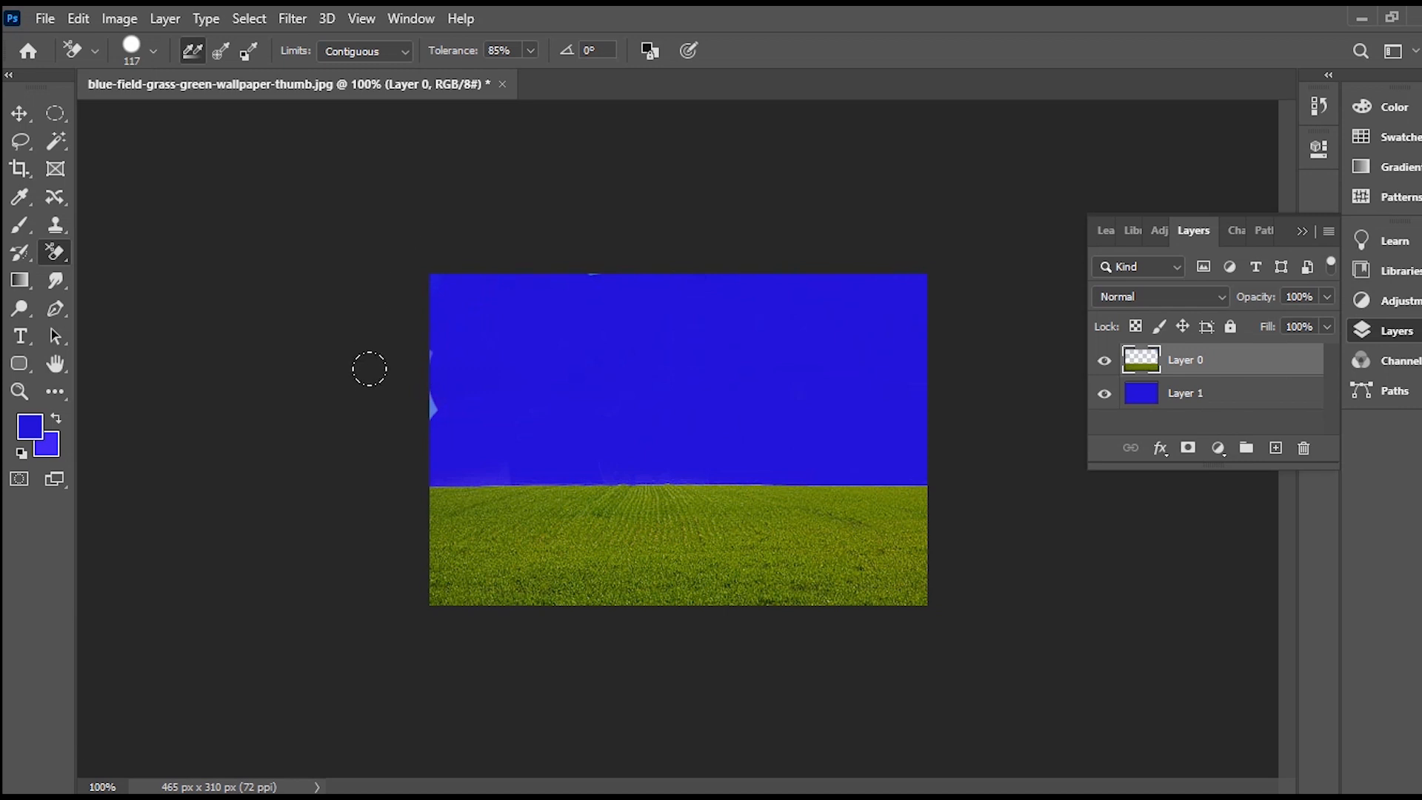
drag(393, 333, 384, 368)
drag(468, 60, 440, 58)
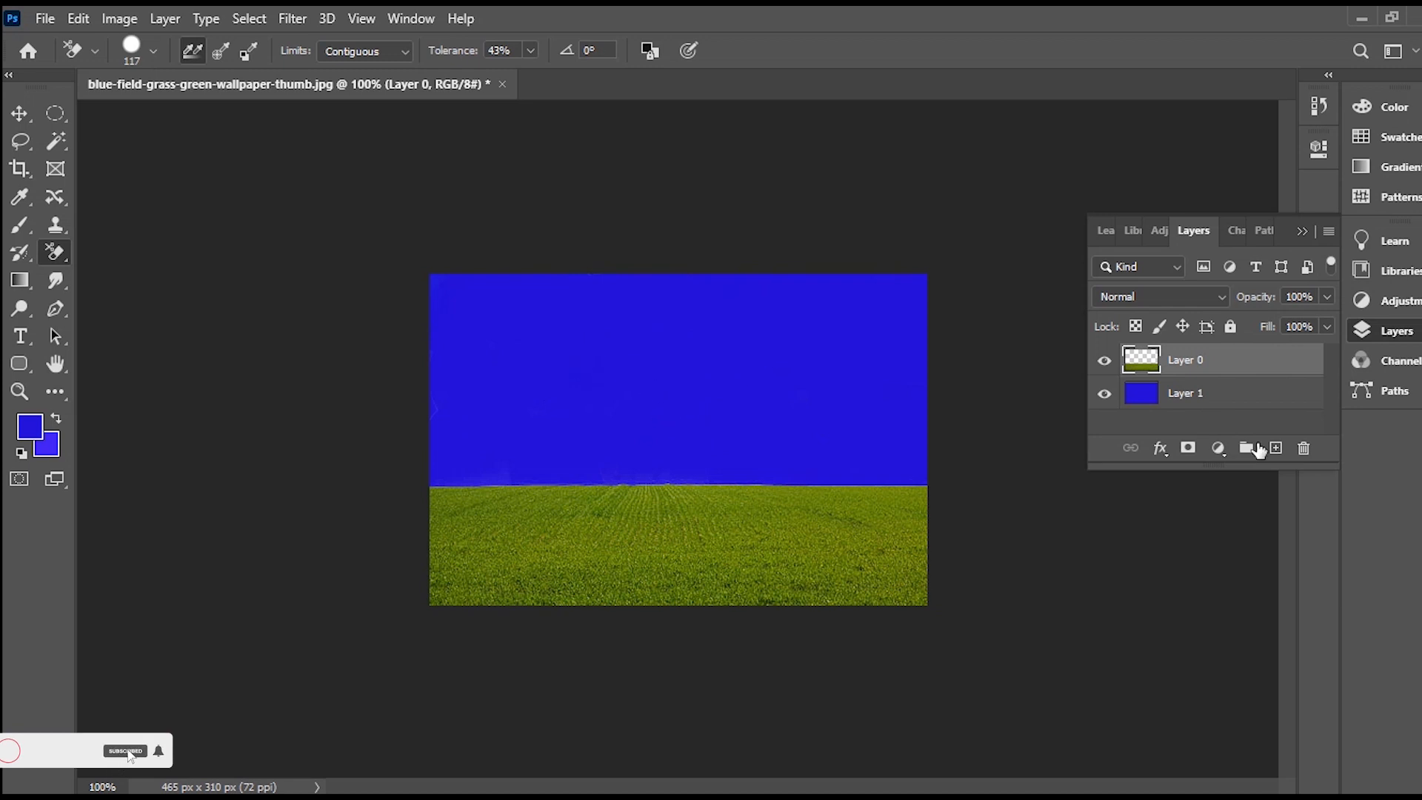
- Hide and show the blue Layer 1 twice to check the cut-out grass field against transparency
click(1105, 394)
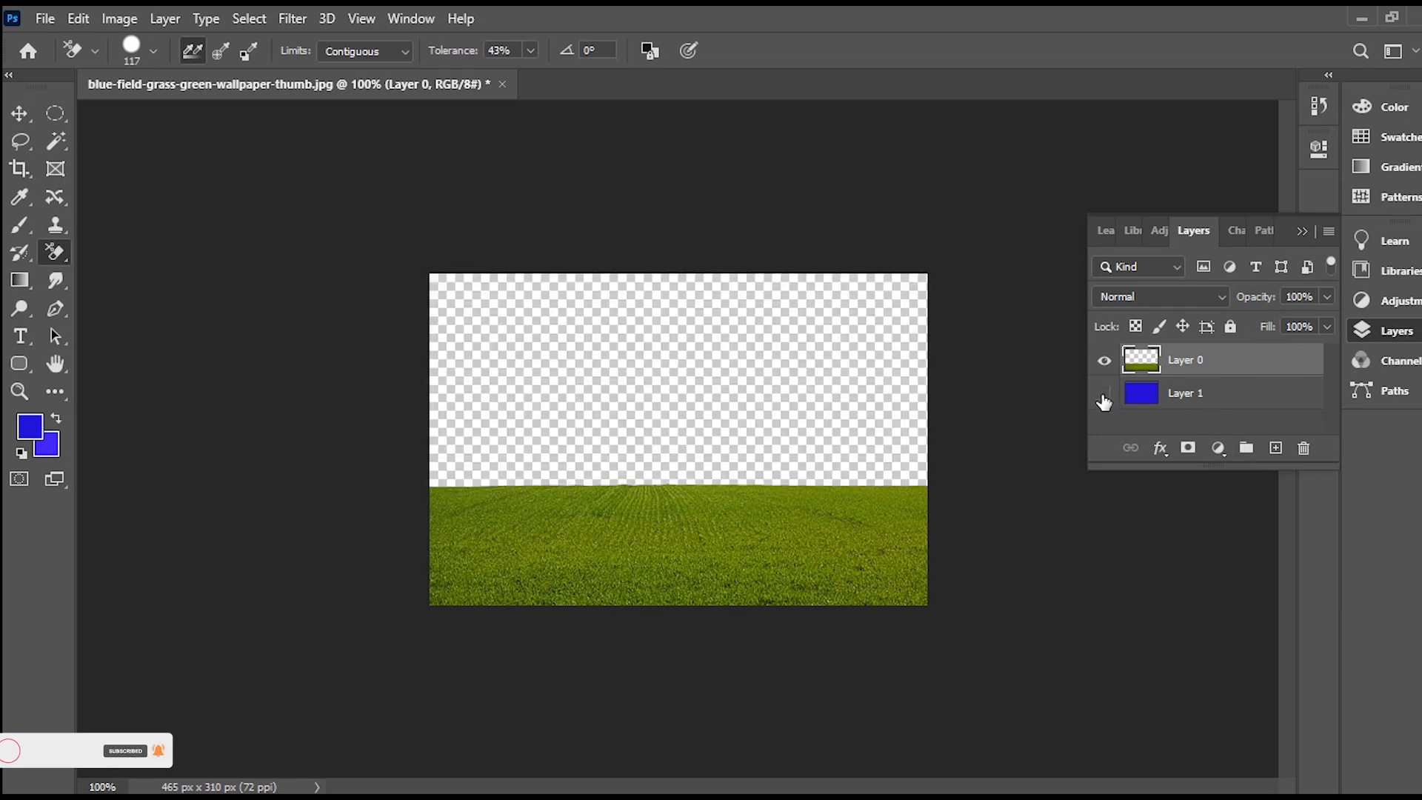
click(1104, 398)
click(1104, 399)
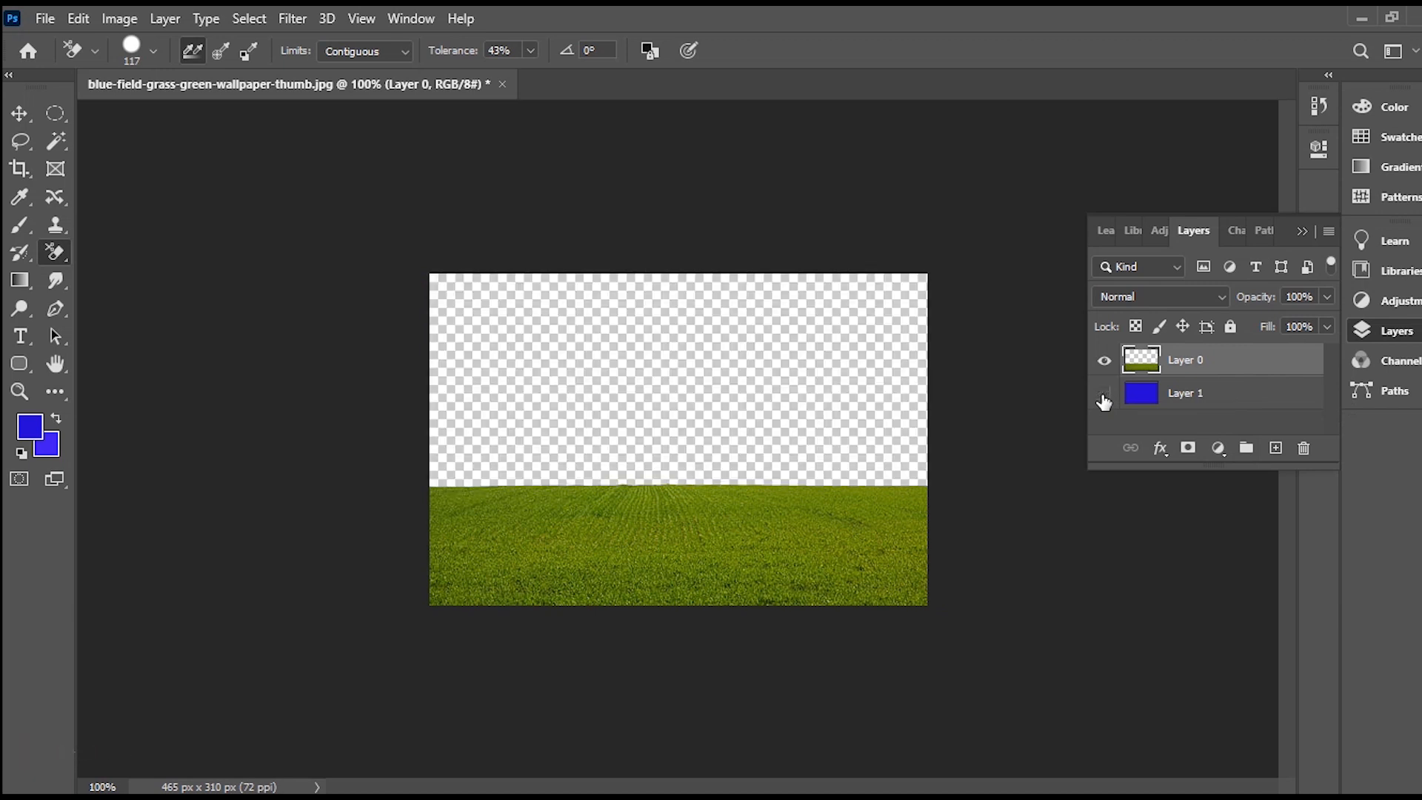
click(1103, 396)
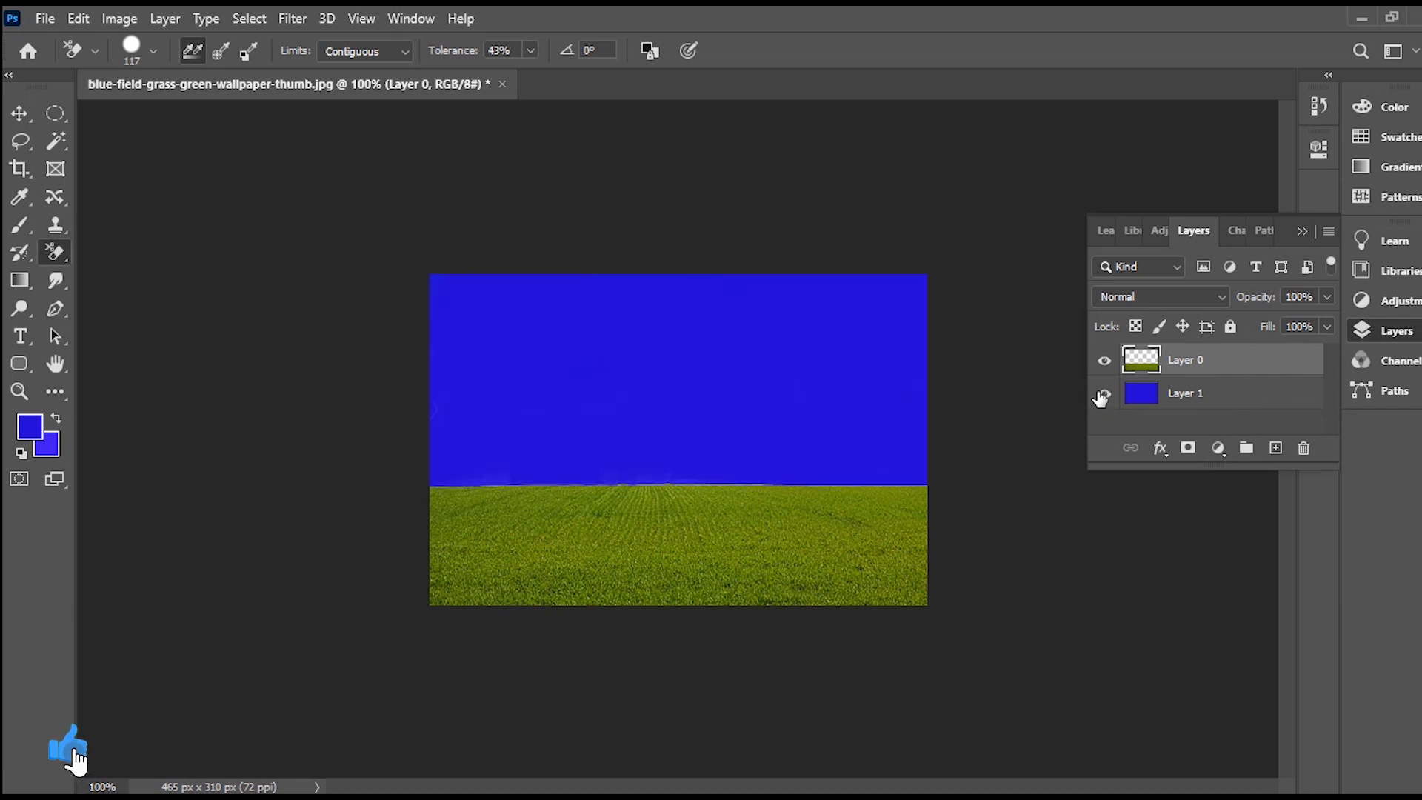